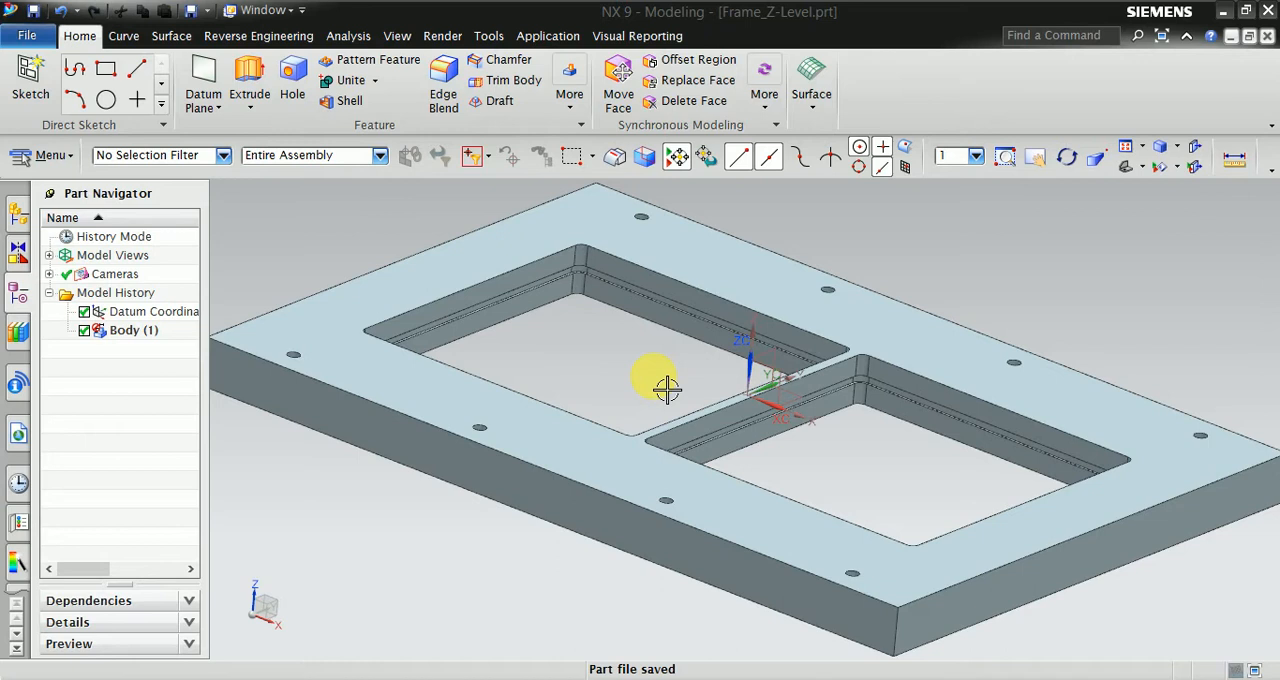
- Hide the datum coordinate system of the frame model
middle_drag(660, 390, 649, 390)
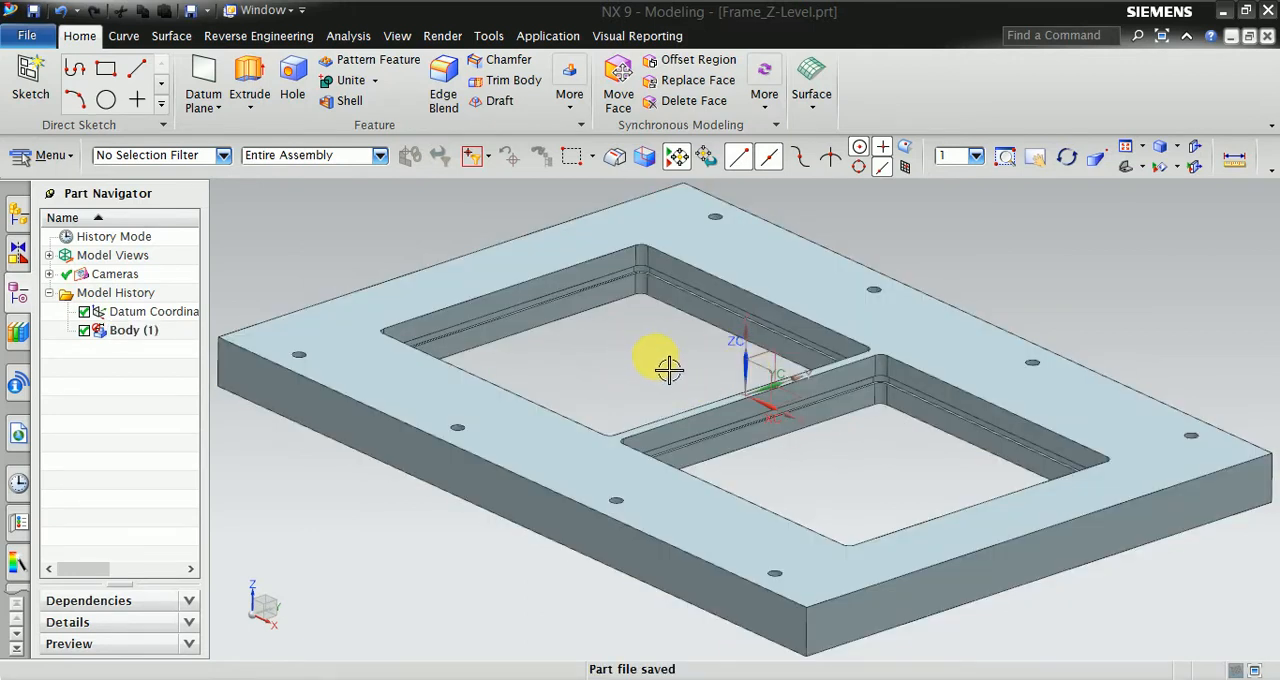
click(128, 317)
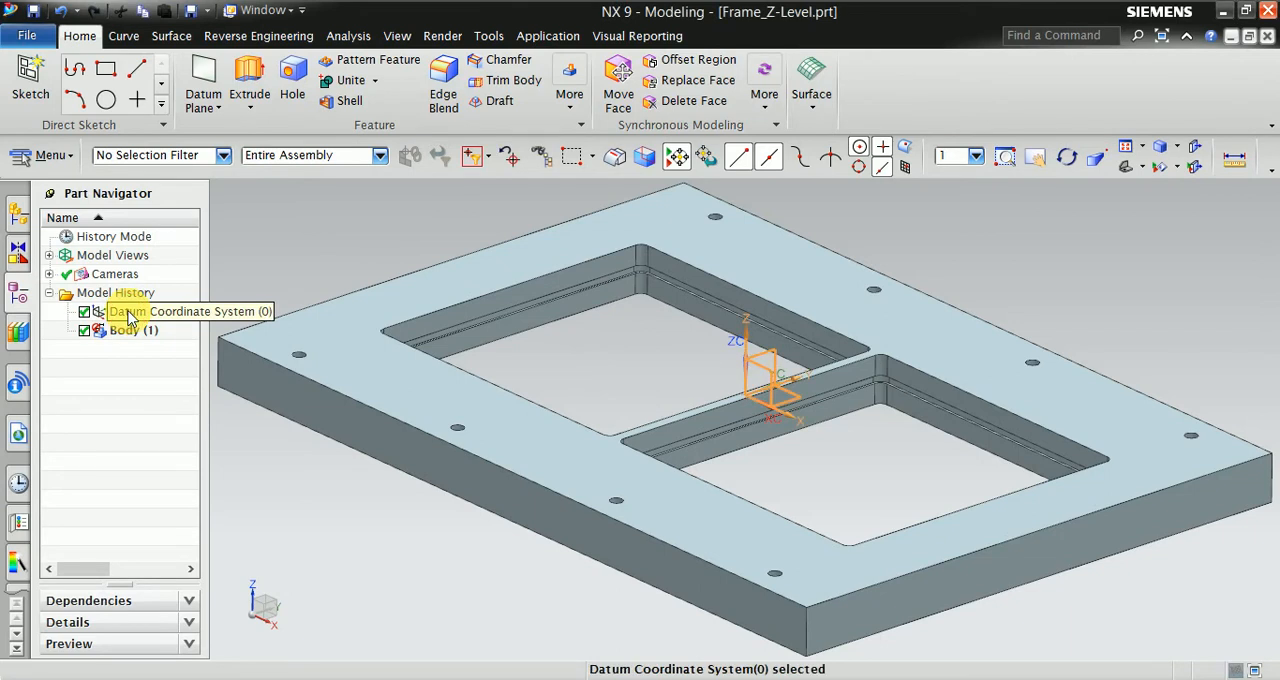
key(ctrl+b)
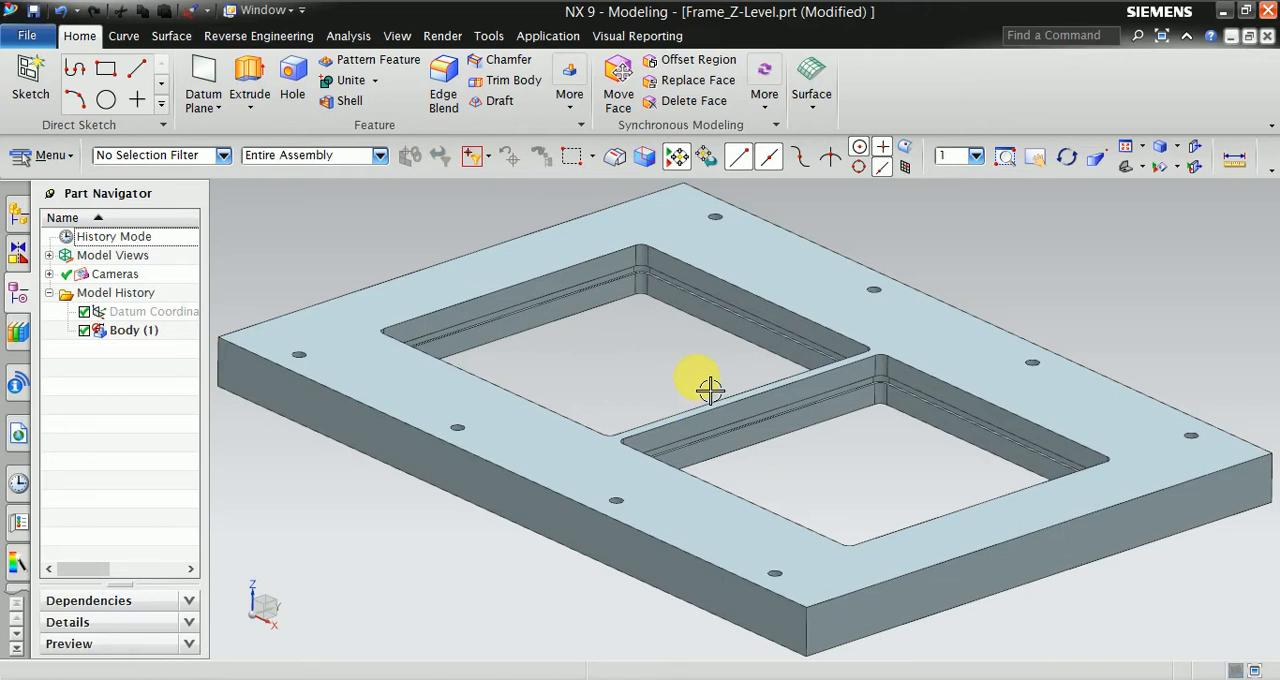
- Enter the Manufacturing environment with the cam_general session configuration and a mill_contour setup
key(ctrl+alt+m)
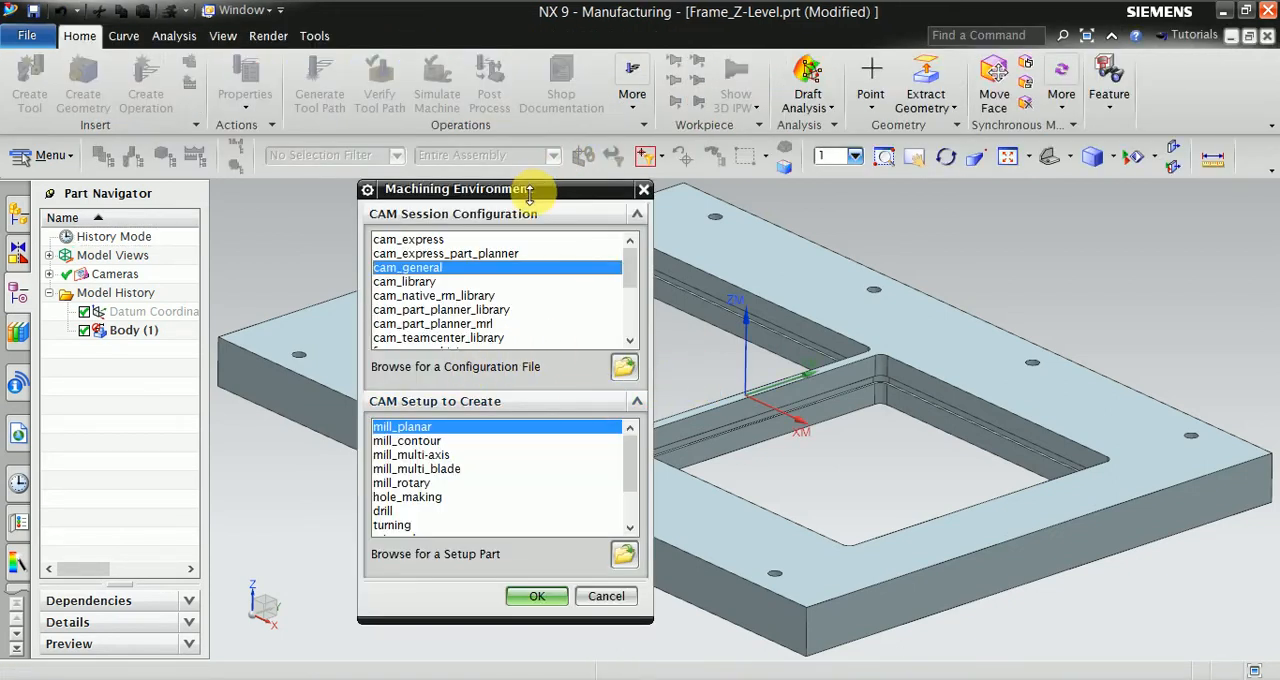
drag(529, 194, 1131, 101)
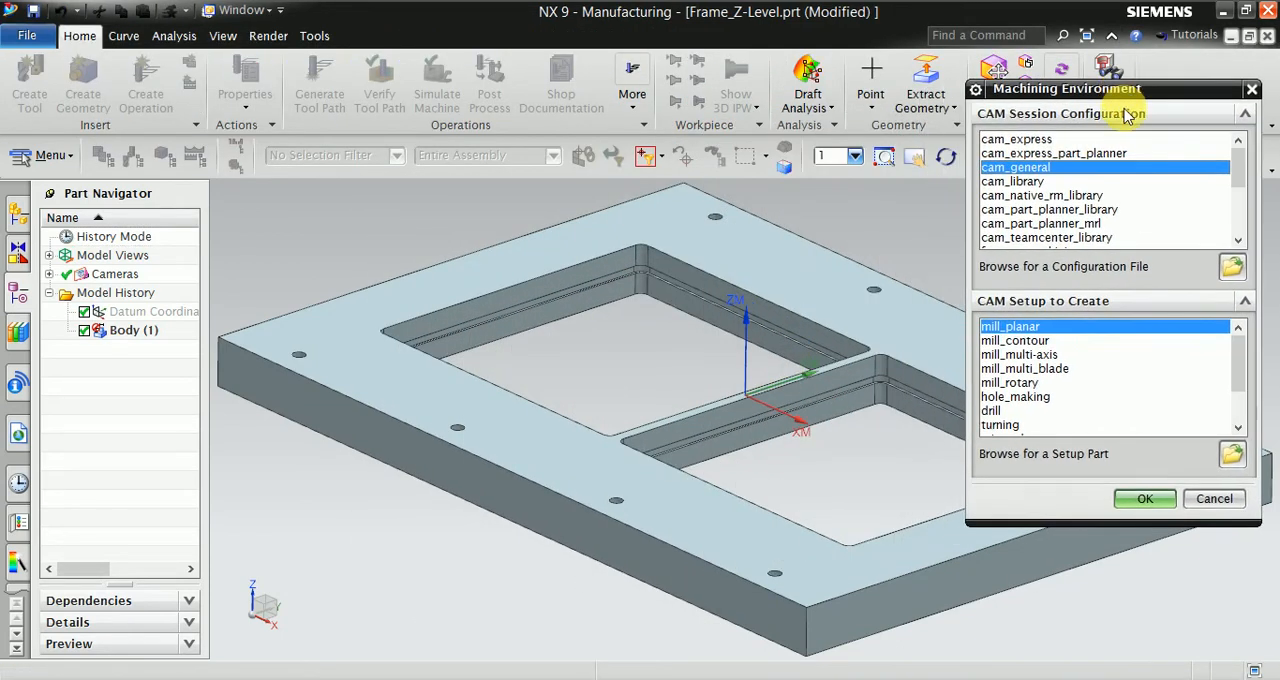
click(1004, 342)
click(1140, 499)
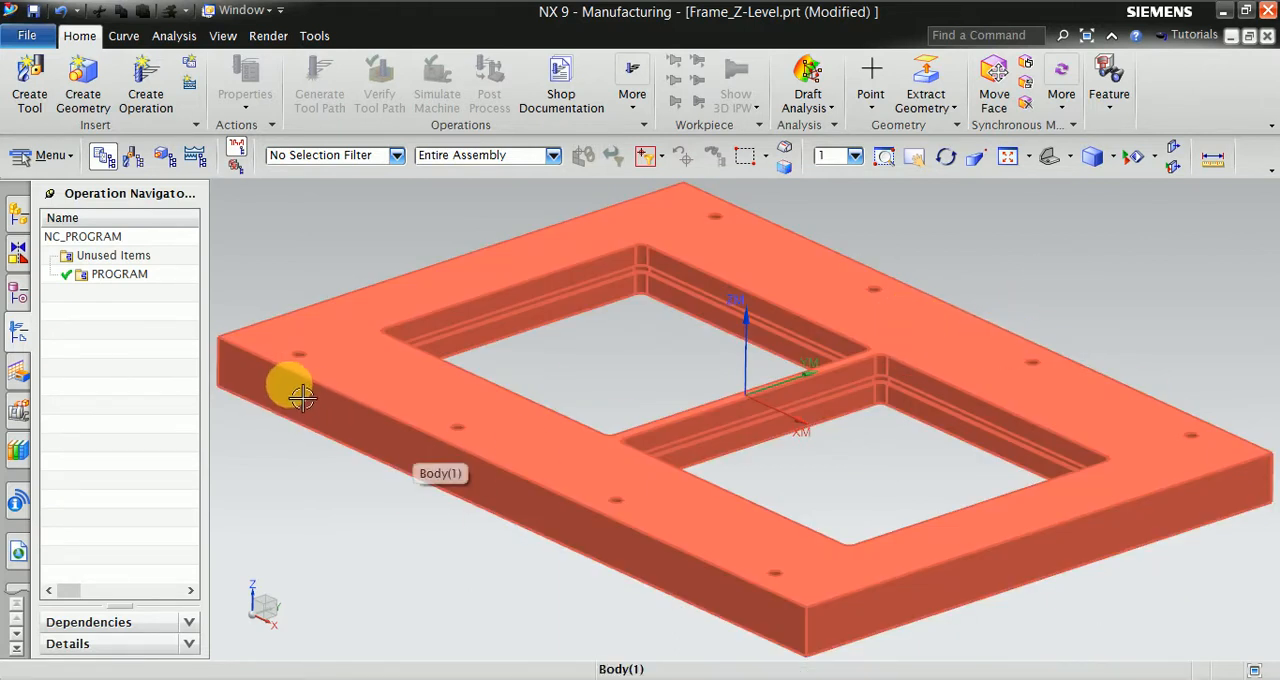
- Switch the Operation Navigator to Geometry View and expand MCS_MILL to show the WORKPIECE
right_click(108, 276)
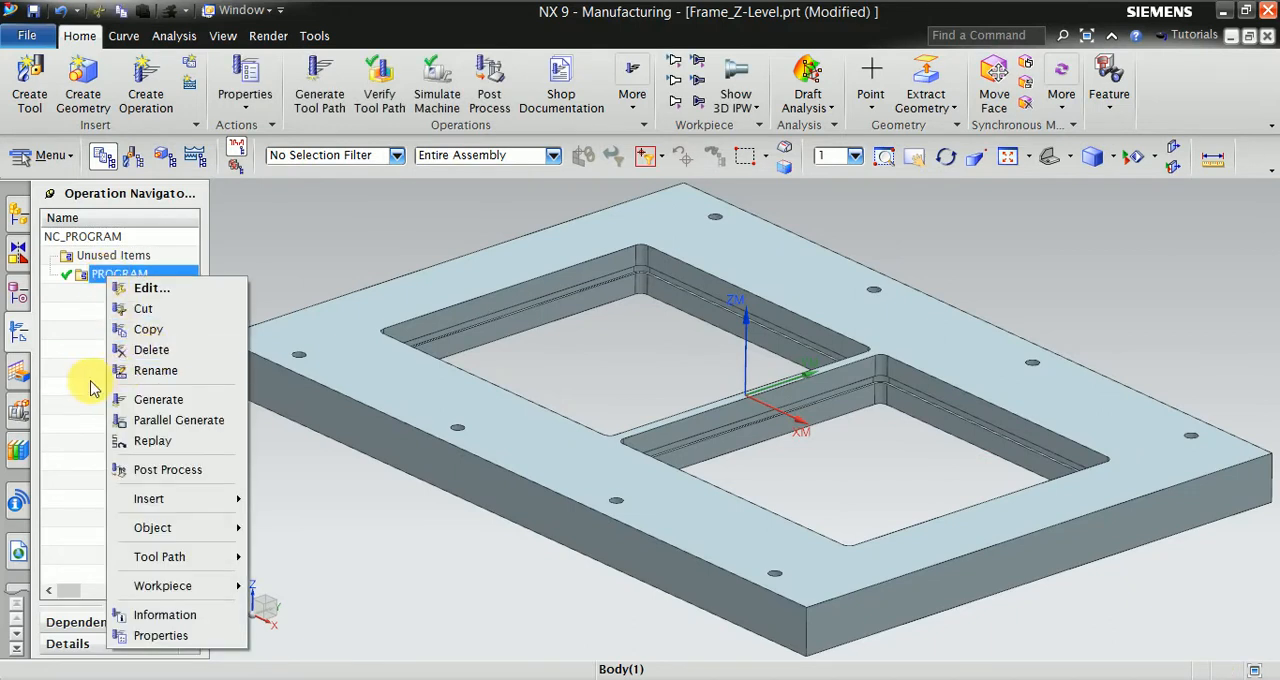
click(78, 320)
right_click(92, 322)
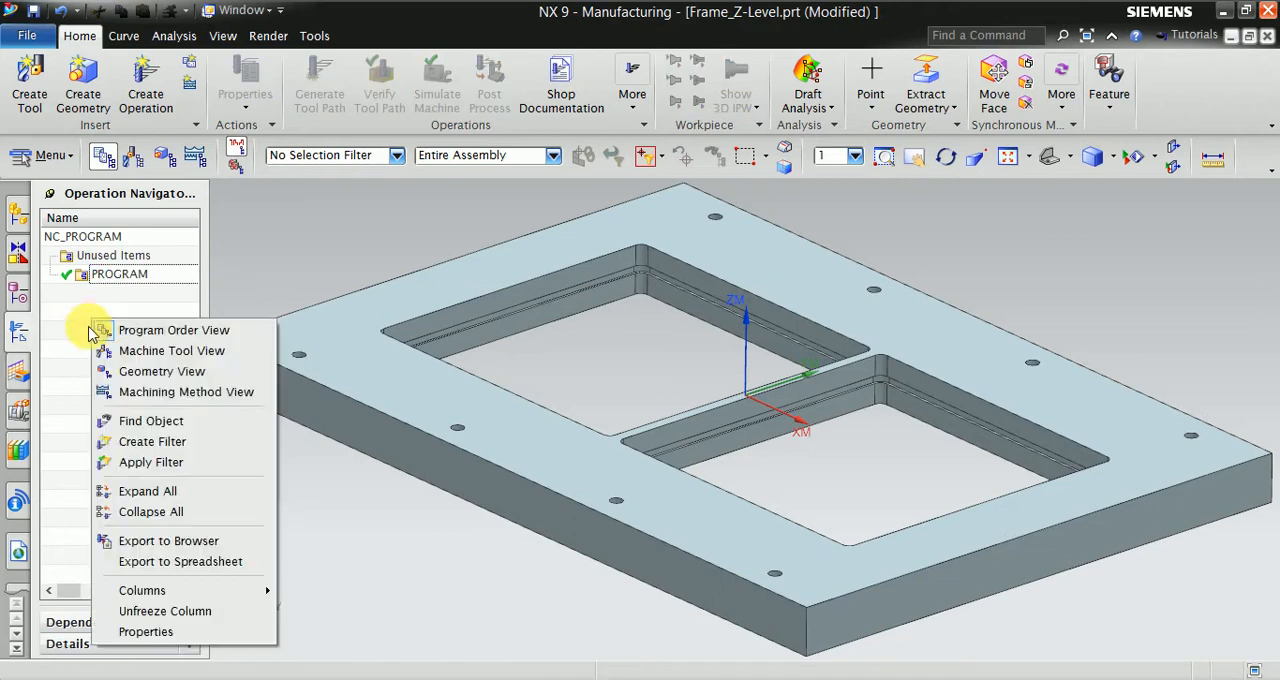
click(142, 376)
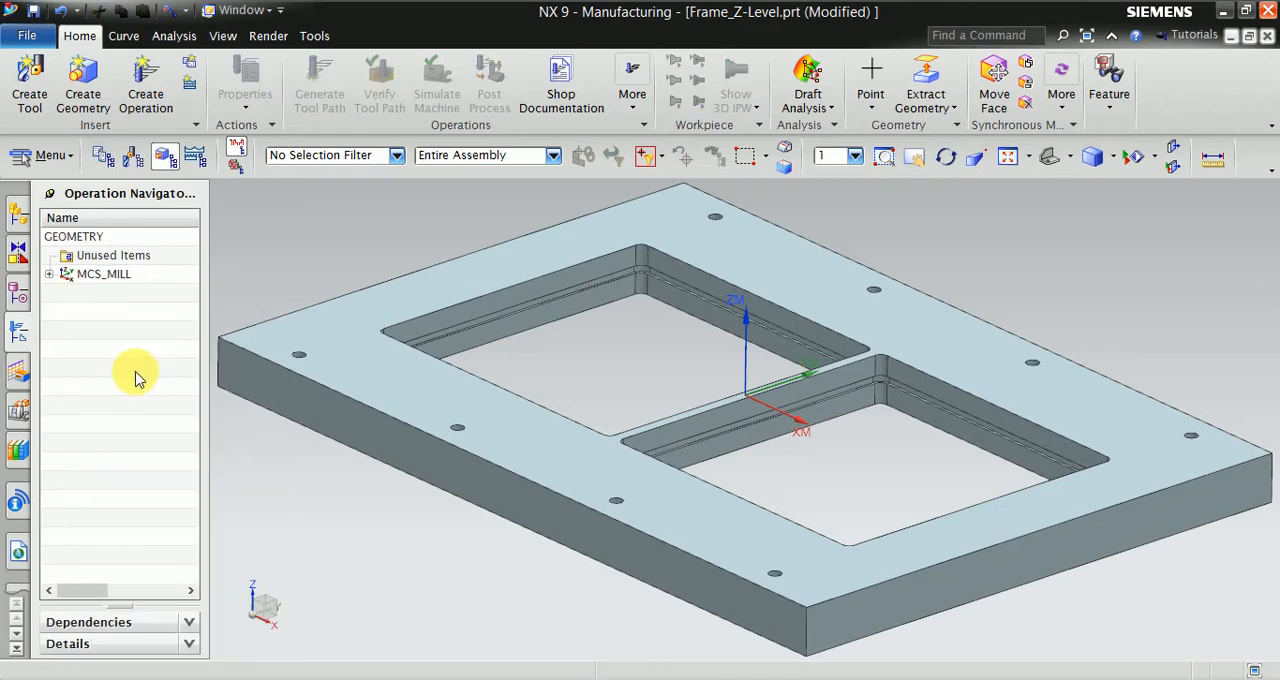
click(49, 274)
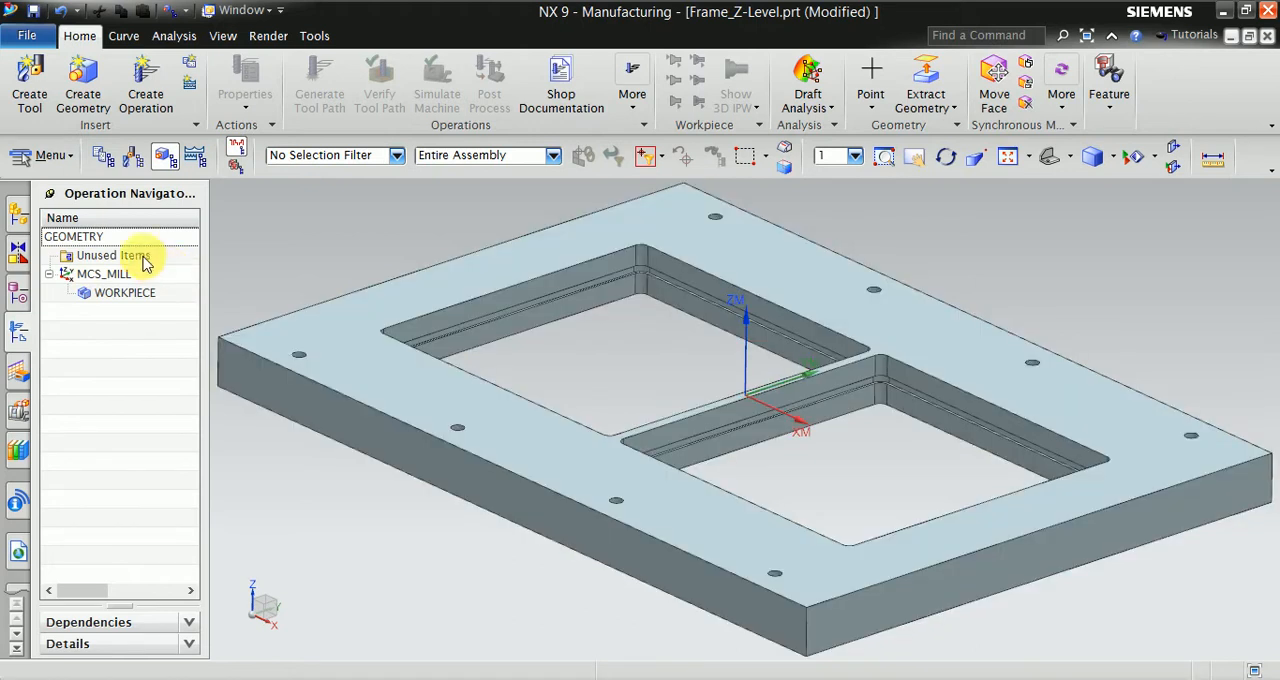
- Define the MCS_MILL machine coordinate system with the Inferred type from the frame's upper face
click(105, 275)
double_click(105, 275)
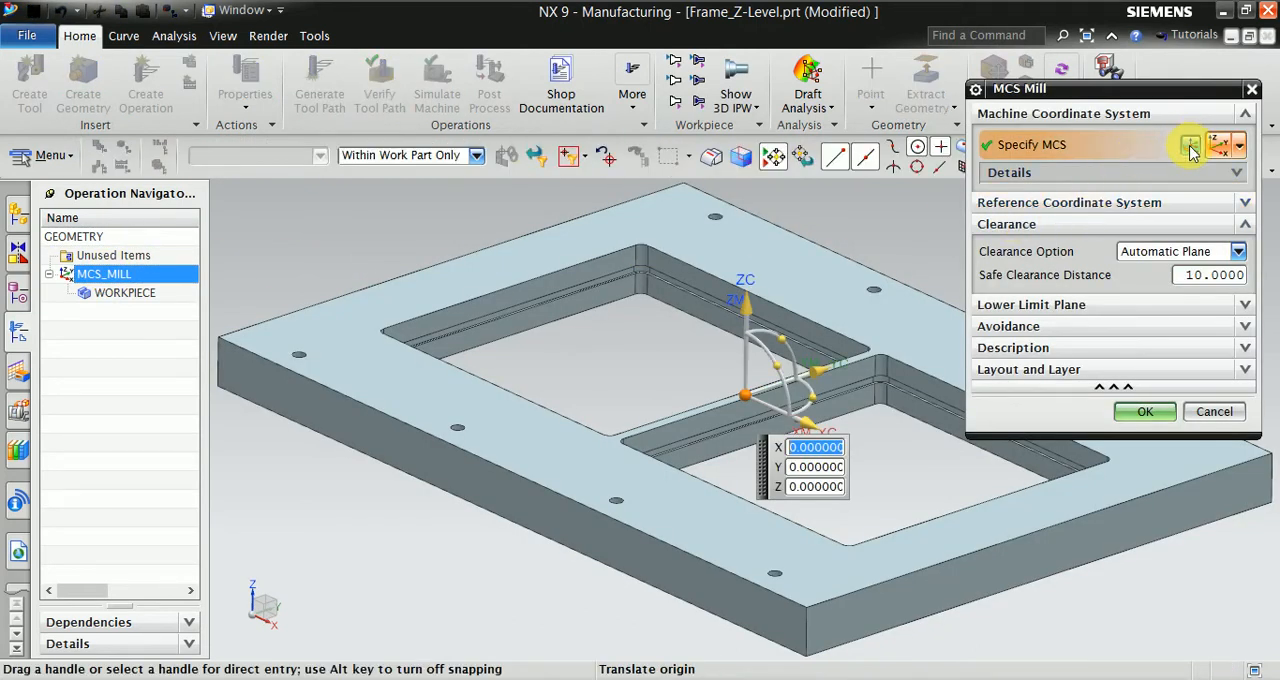
click(1190, 147)
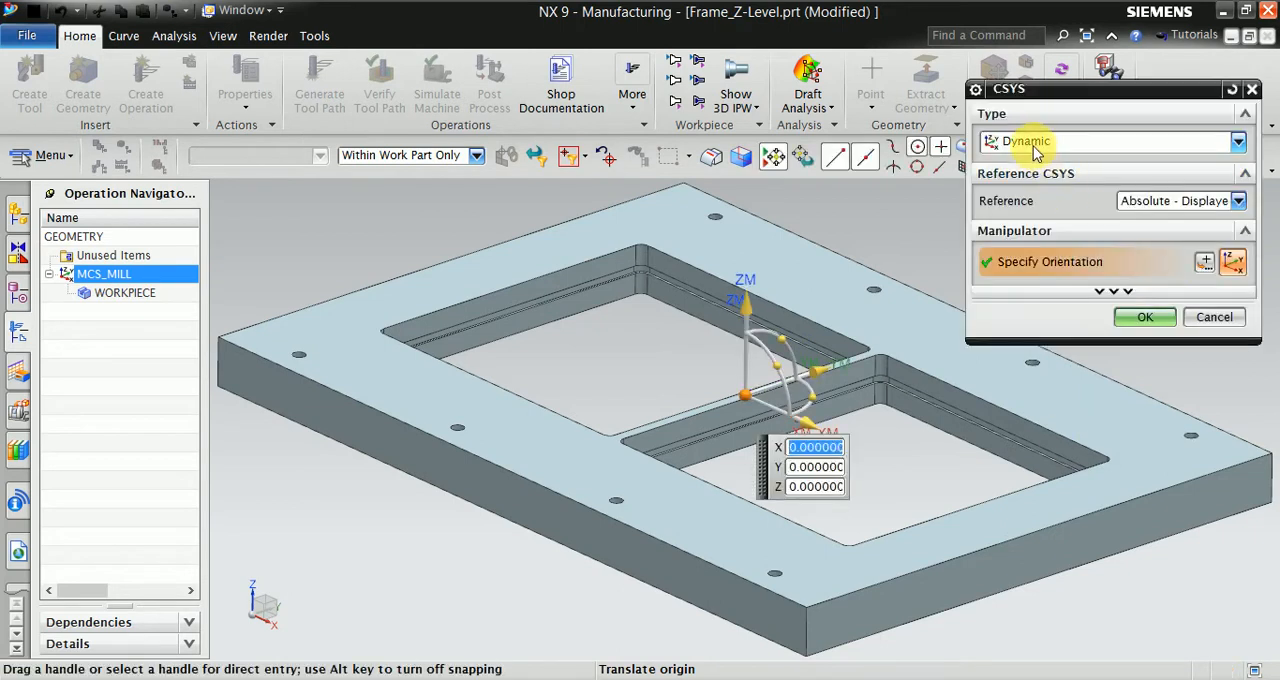
click(1035, 142)
click(1010, 160)
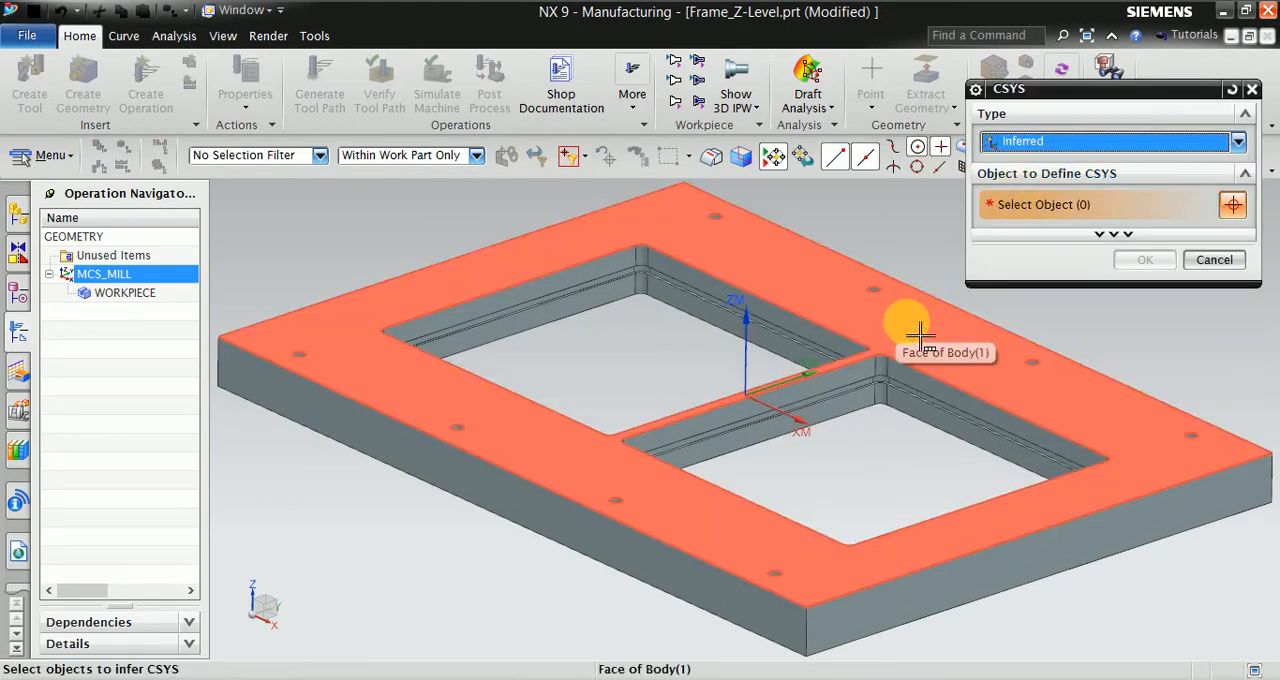
click(919, 336)
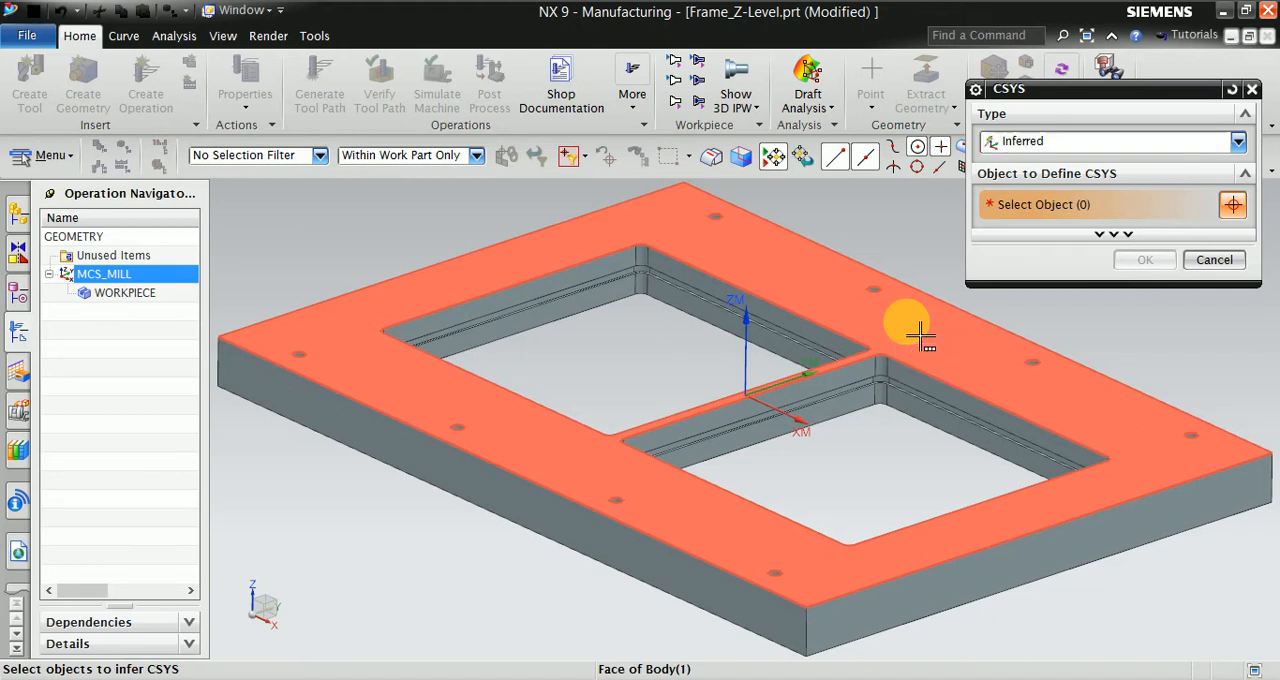
click(919, 336)
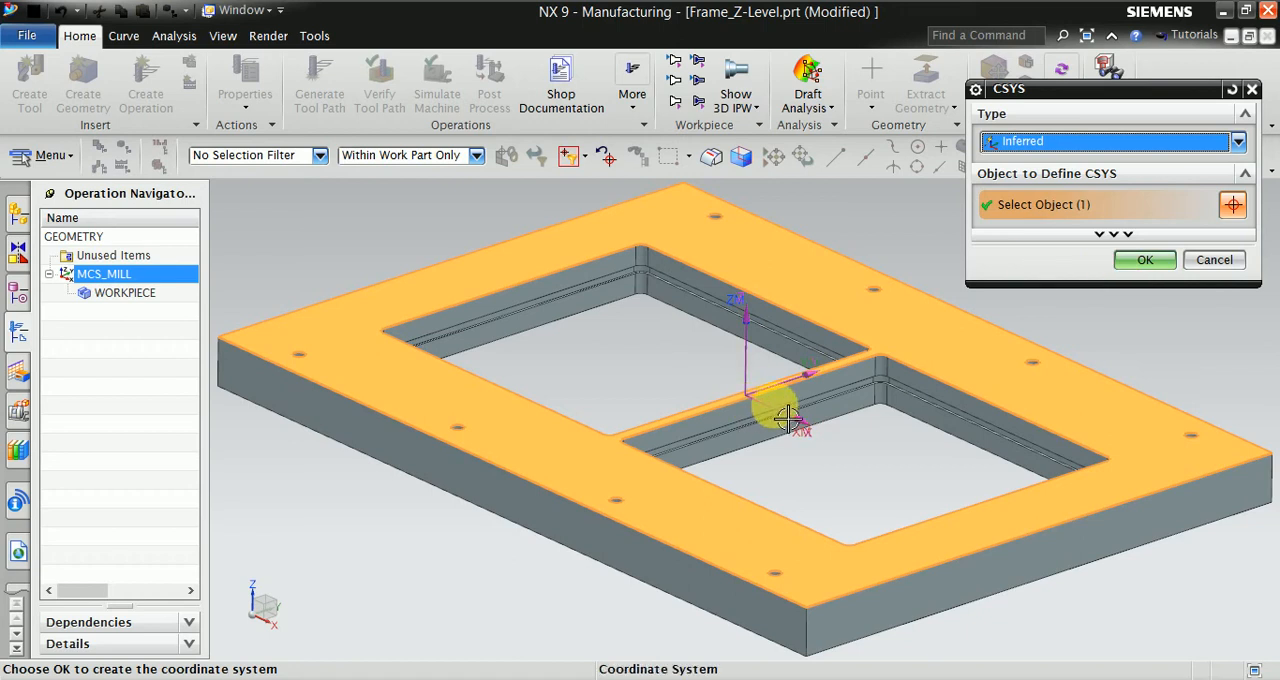
click(1145, 261)
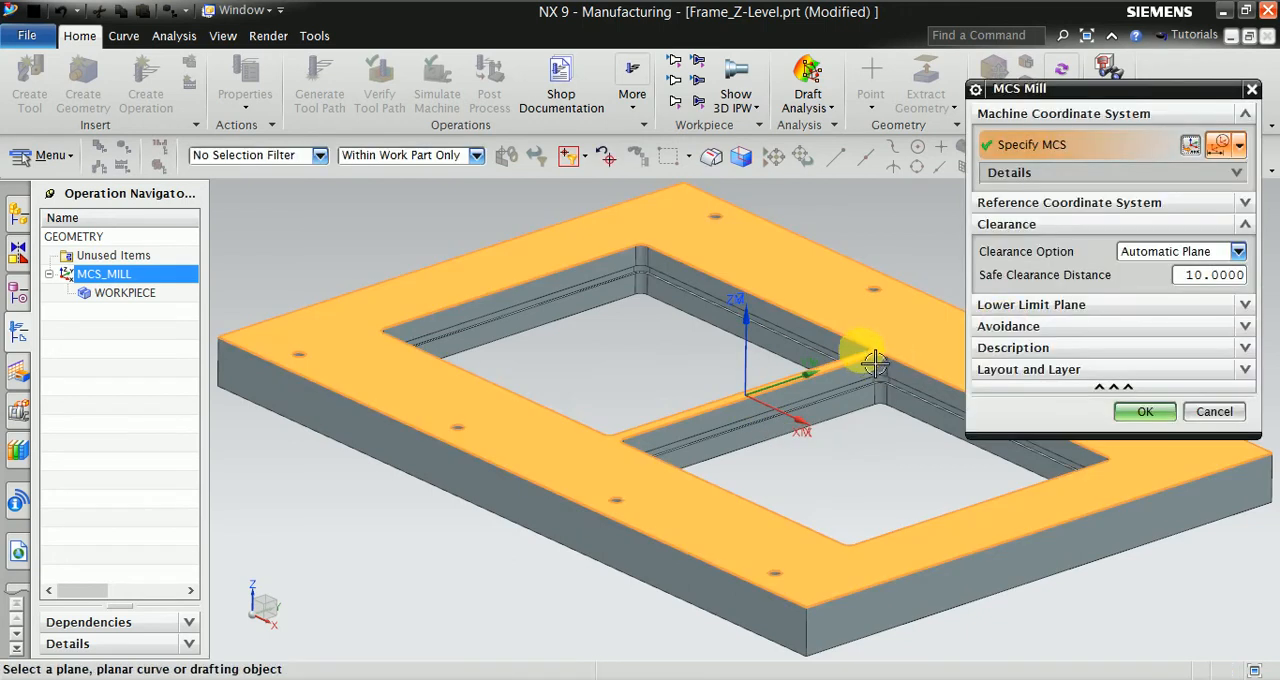
click(1145, 413)
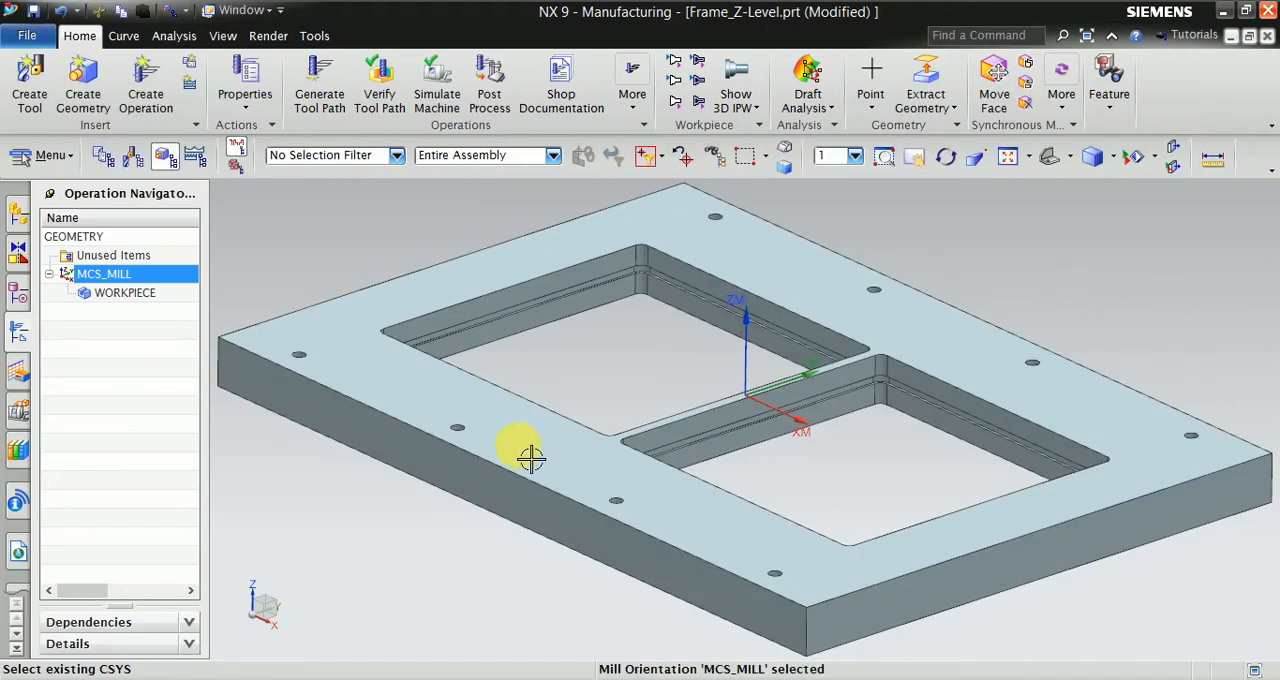
- Specify the frame's solid body as both the part geometry and the check geometry of WORKPIECE
double_click(120, 293)
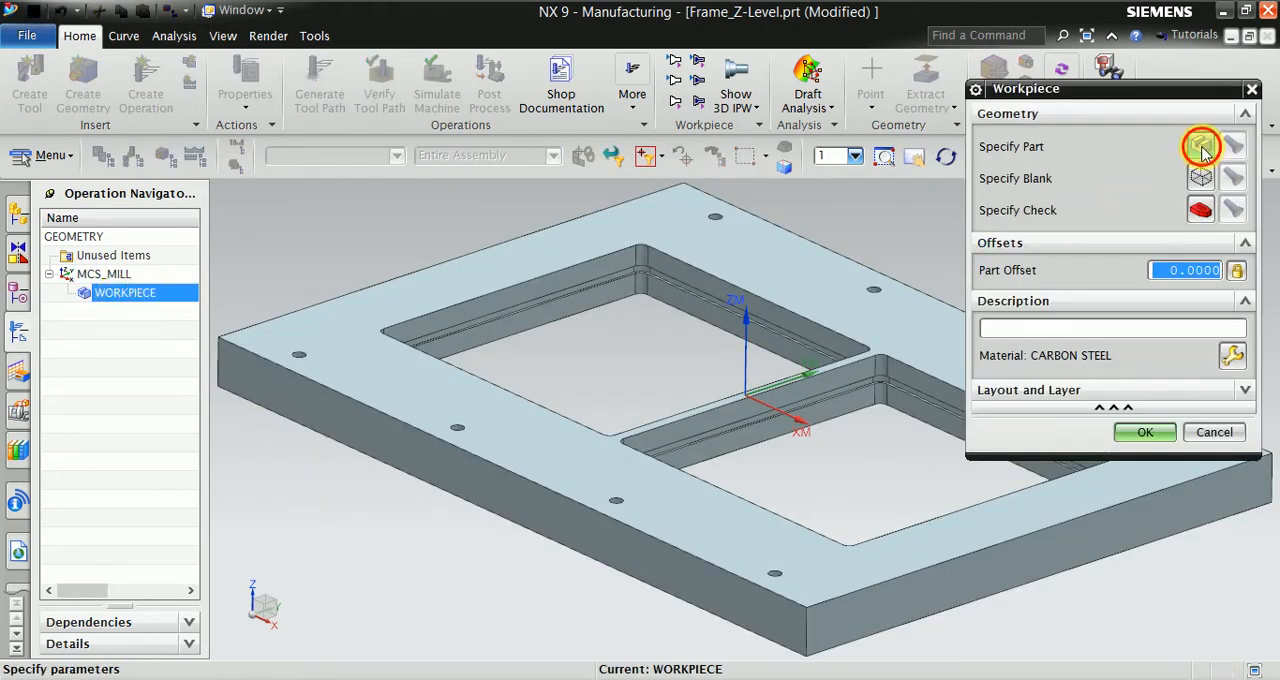
click(1201, 148)
click(900, 337)
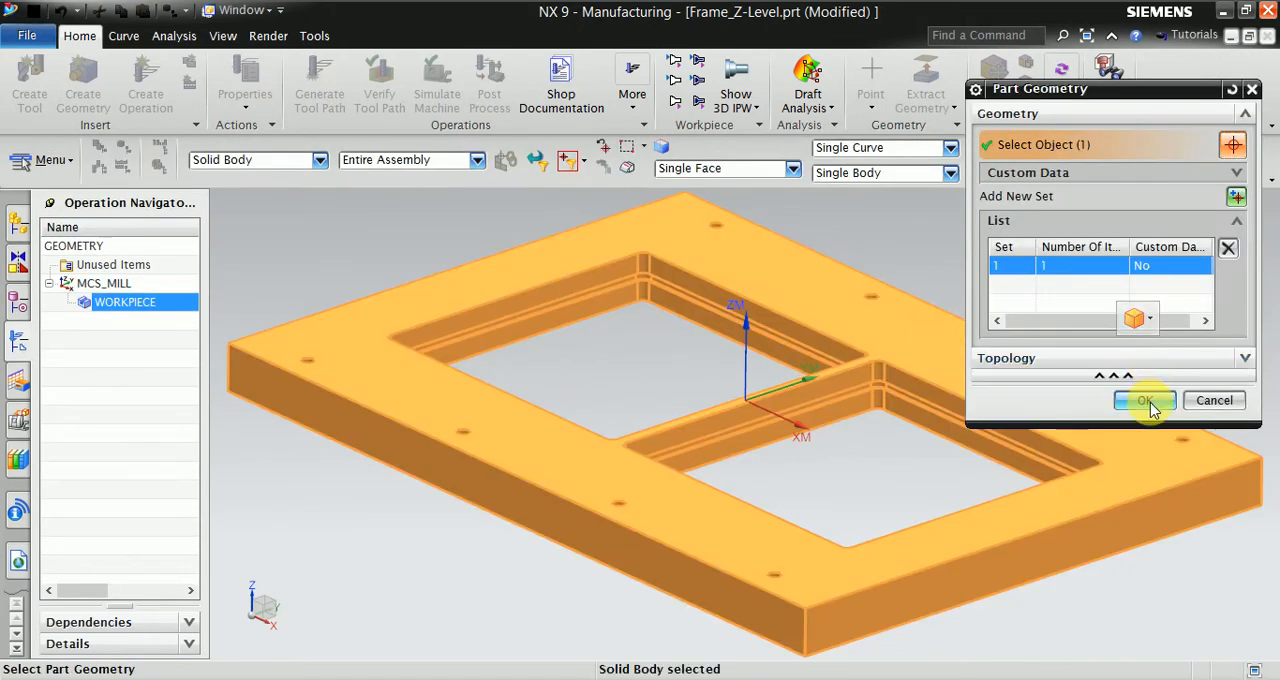
click(1146, 402)
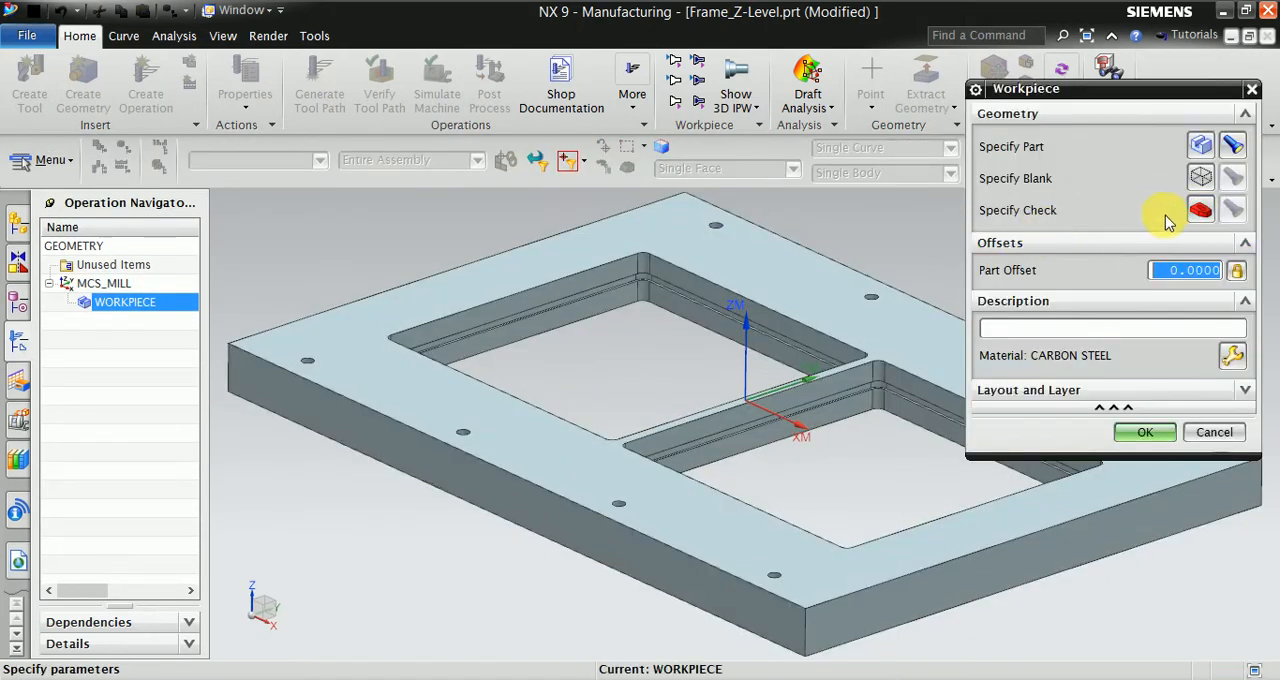
click(1201, 210)
click(903, 337)
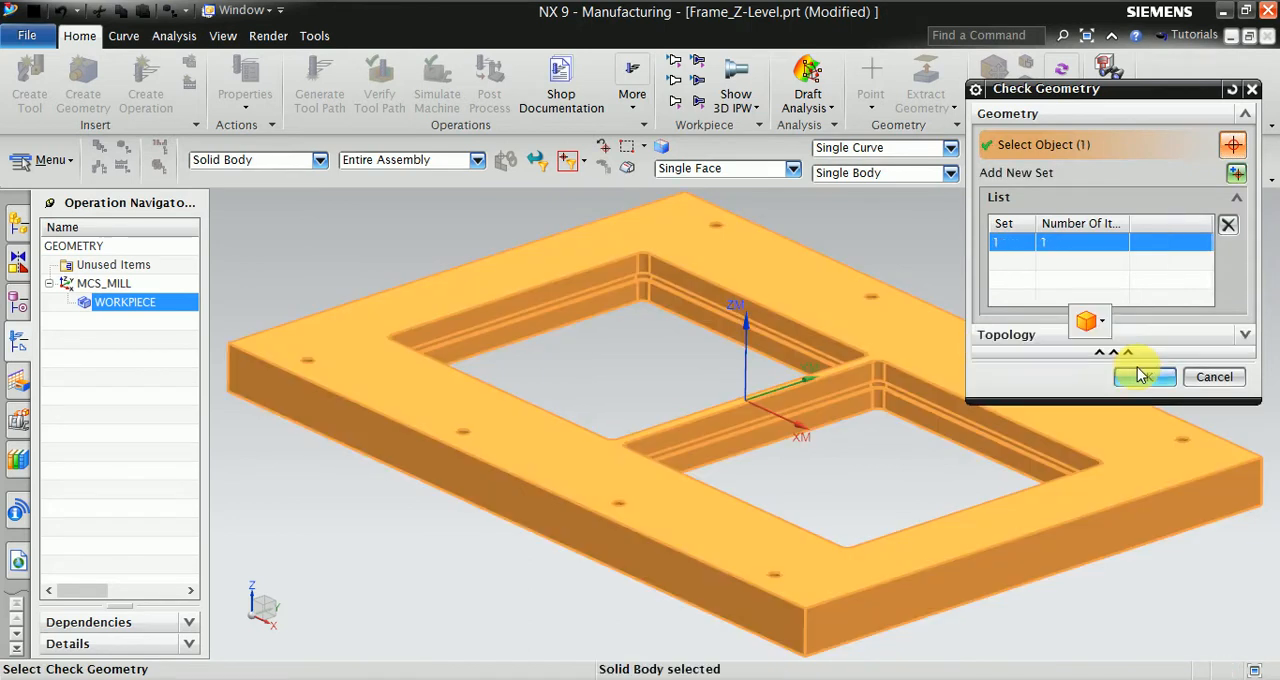
click(1145, 377)
click(1140, 432)
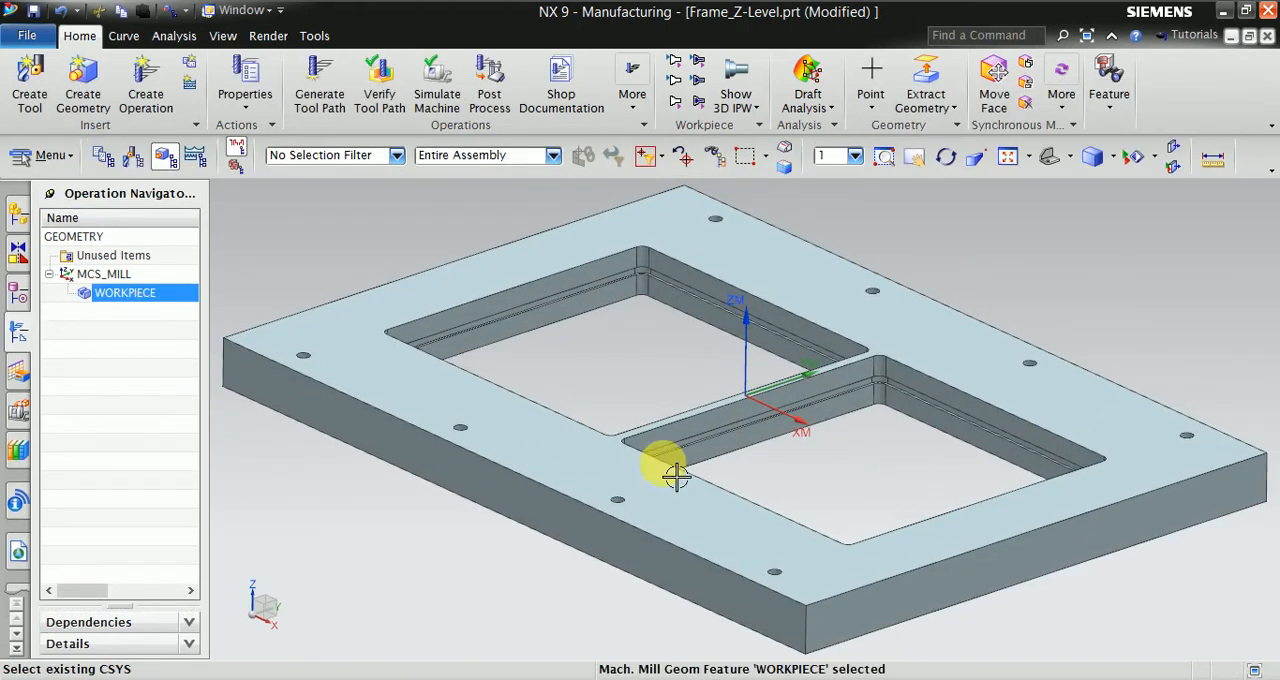
- Insert a mill_contour Zlevel Profile operation named ZLEVEL_PROFILE under WORKPIECE and accept its default settings
mouse_move(970, 492)
middle_down()
mouse_move(994, 483)
mouse_move(983, 489)
middle_up()
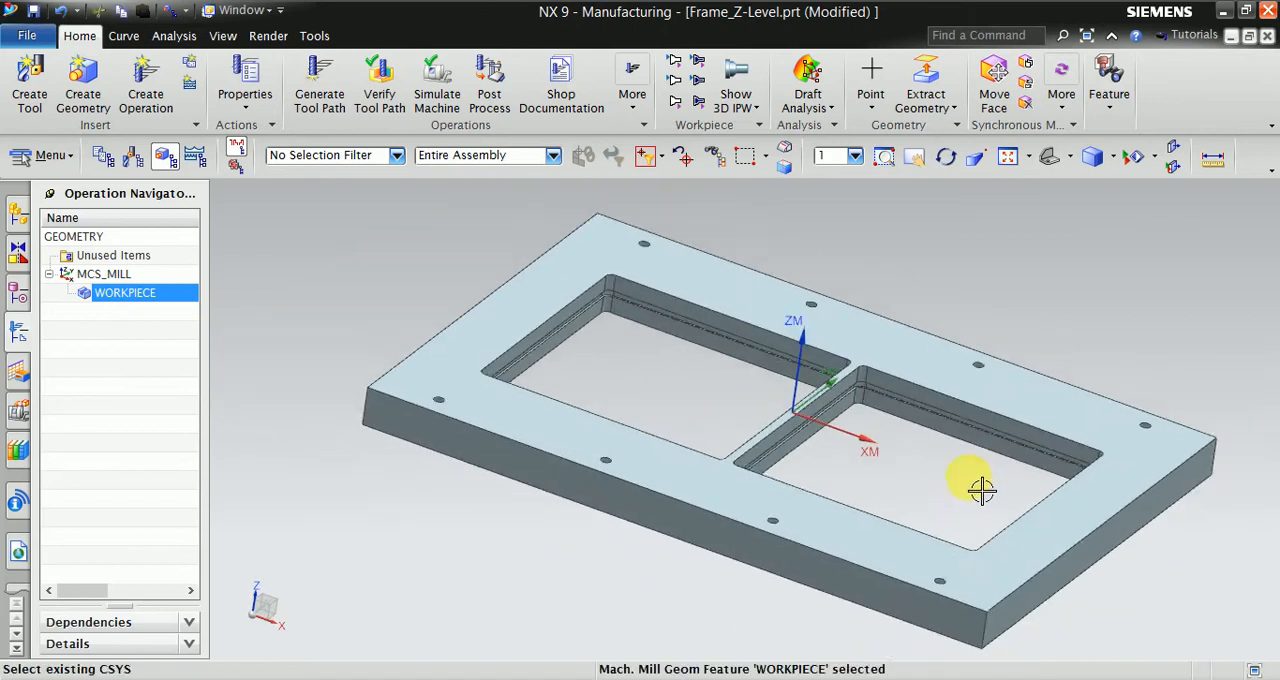
scroll(1030, 592, up, 1)
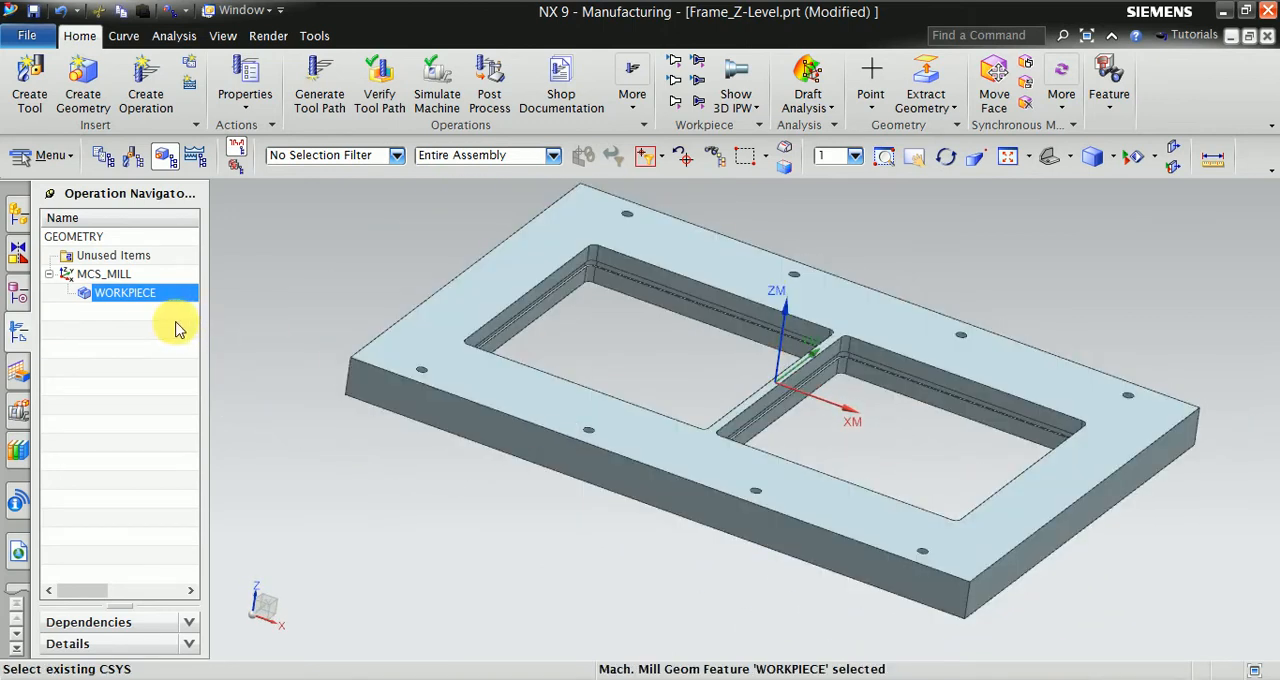
right_click(146, 303)
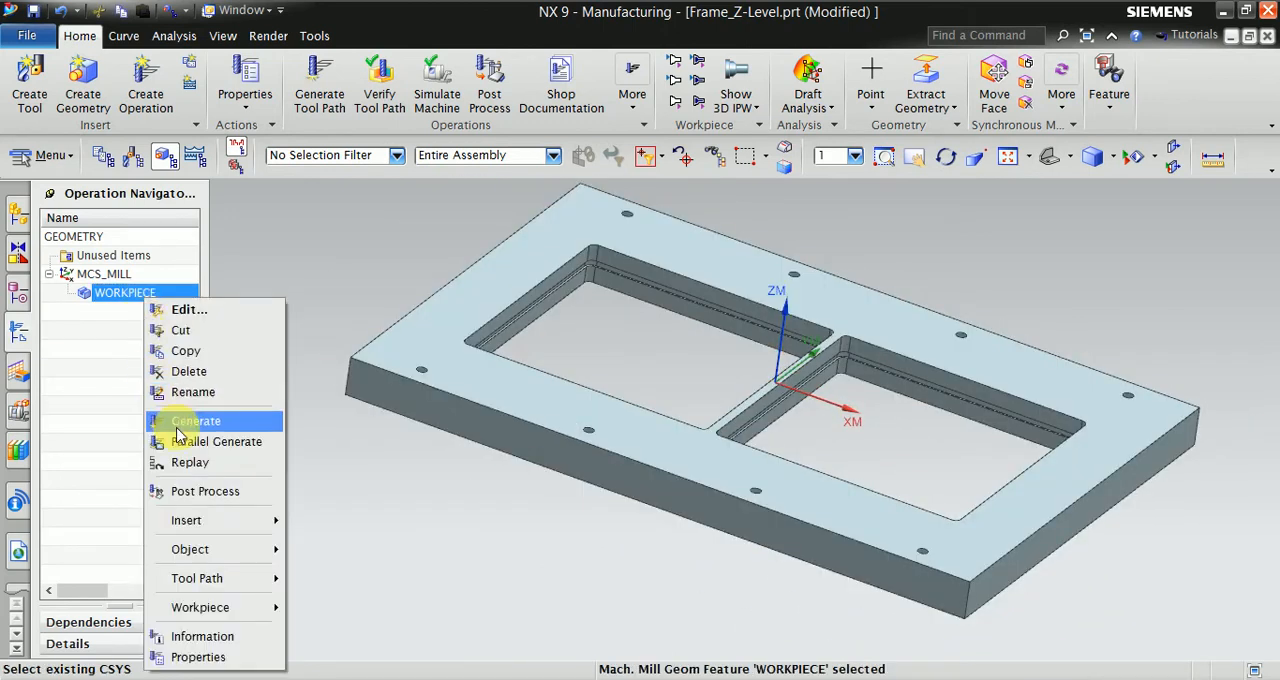
mouse_move(205, 520)
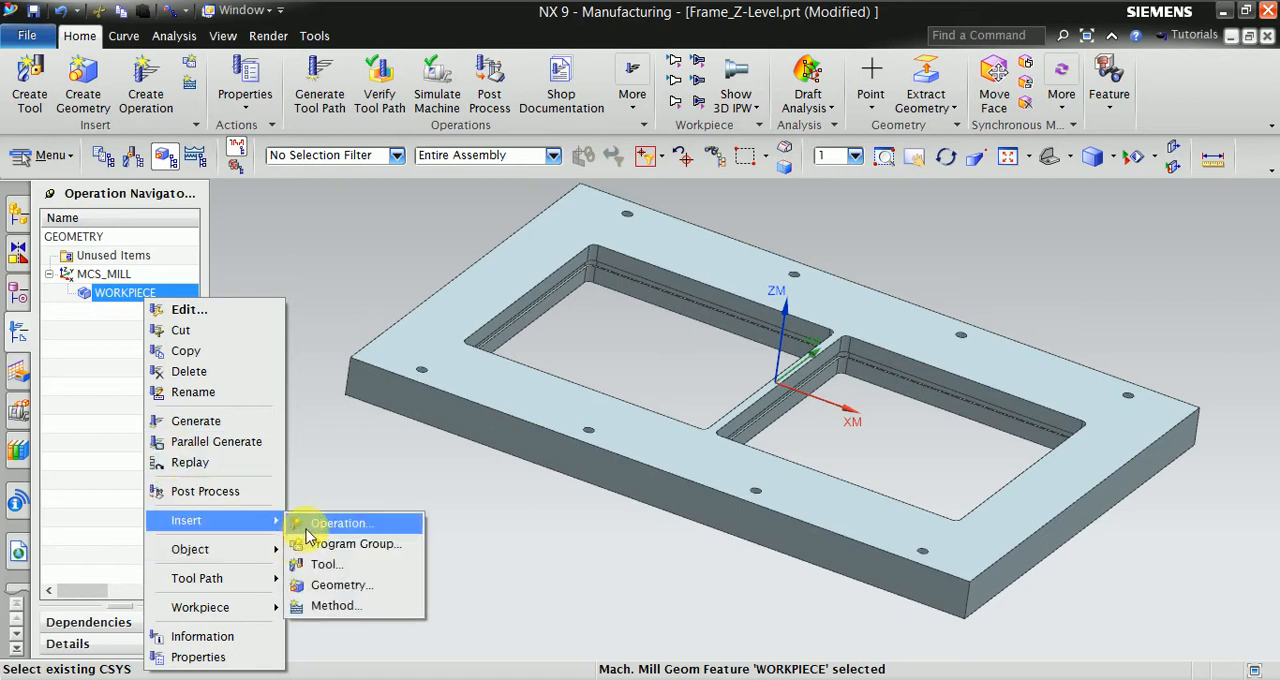
click(341, 530)
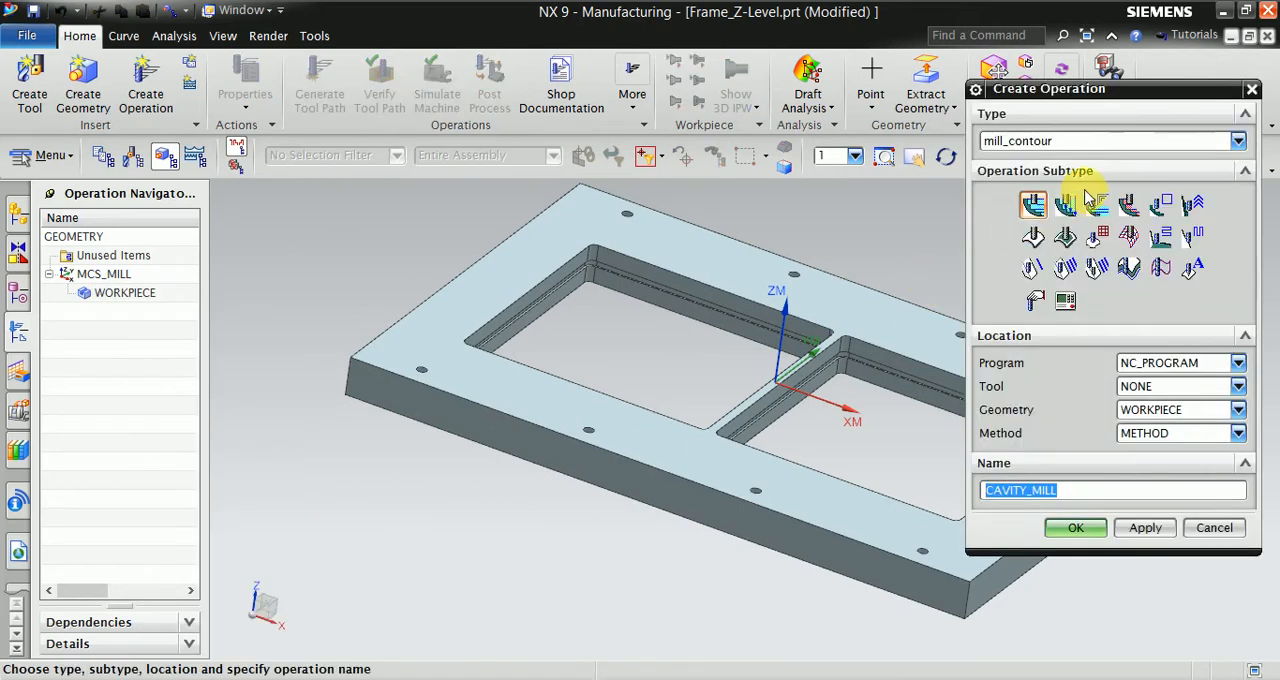
click(1162, 212)
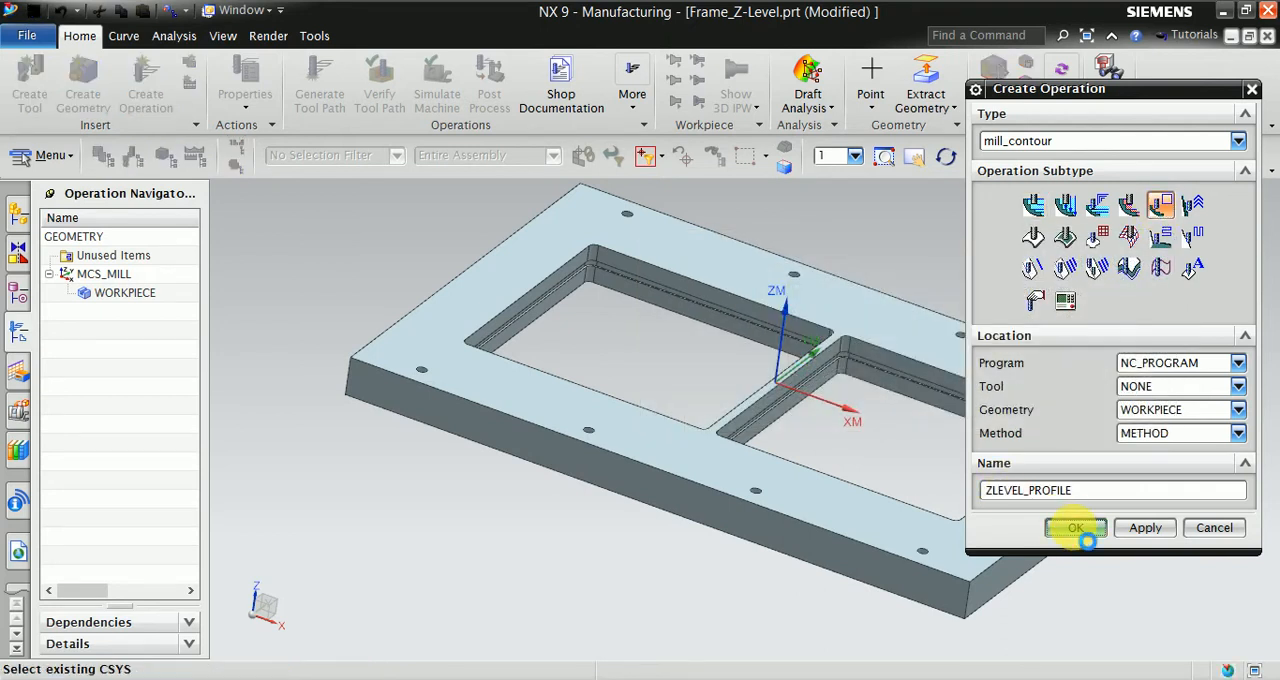
click(1074, 530)
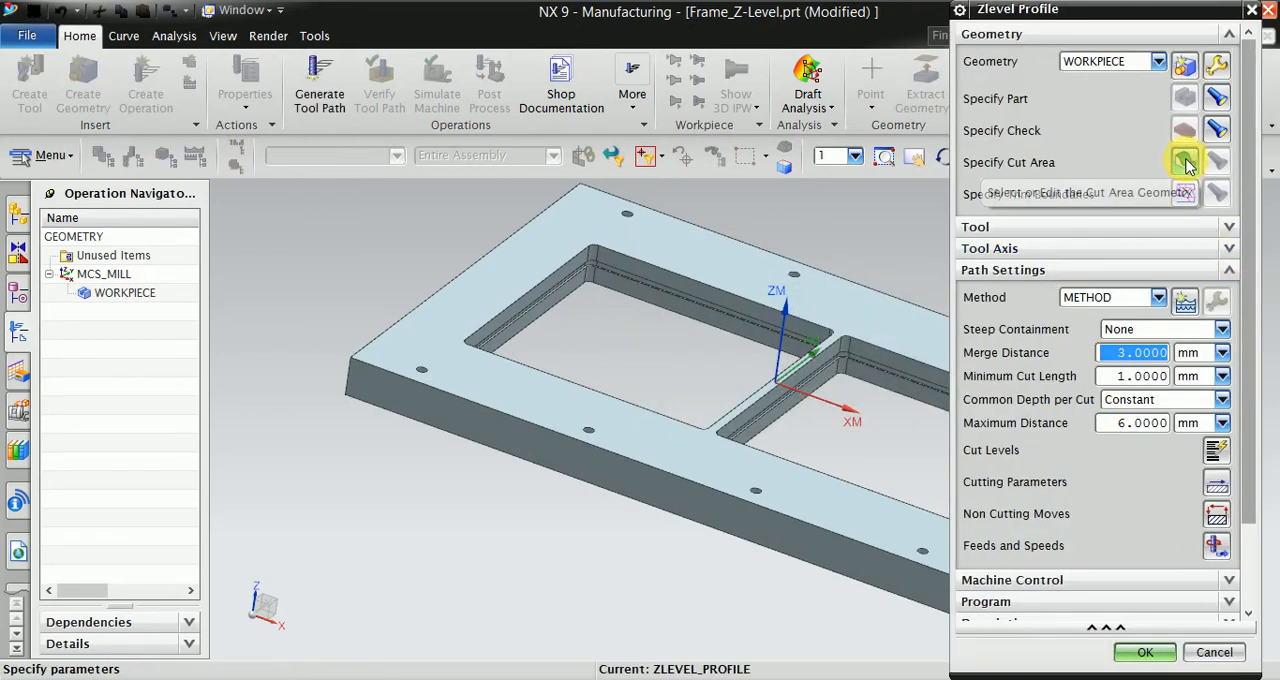
scroll(737, 366, up, 3)
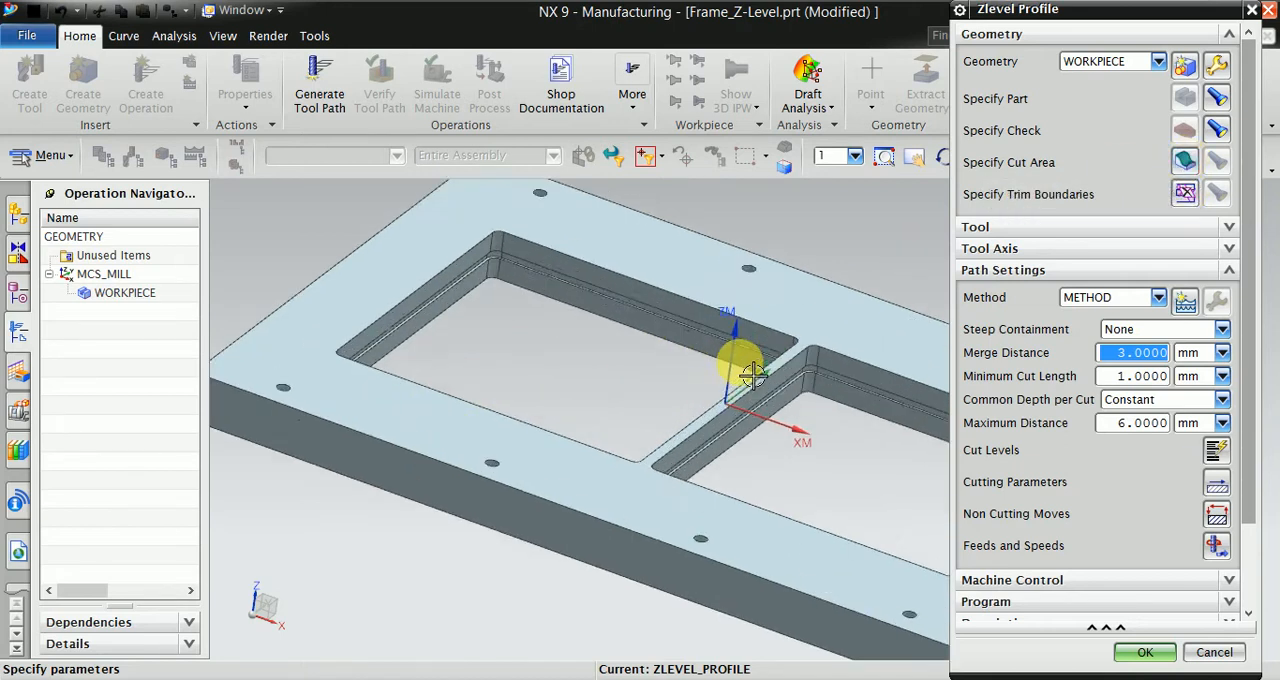
scroll(460, 242, up, 1)
scroll(586, 291, down, 1)
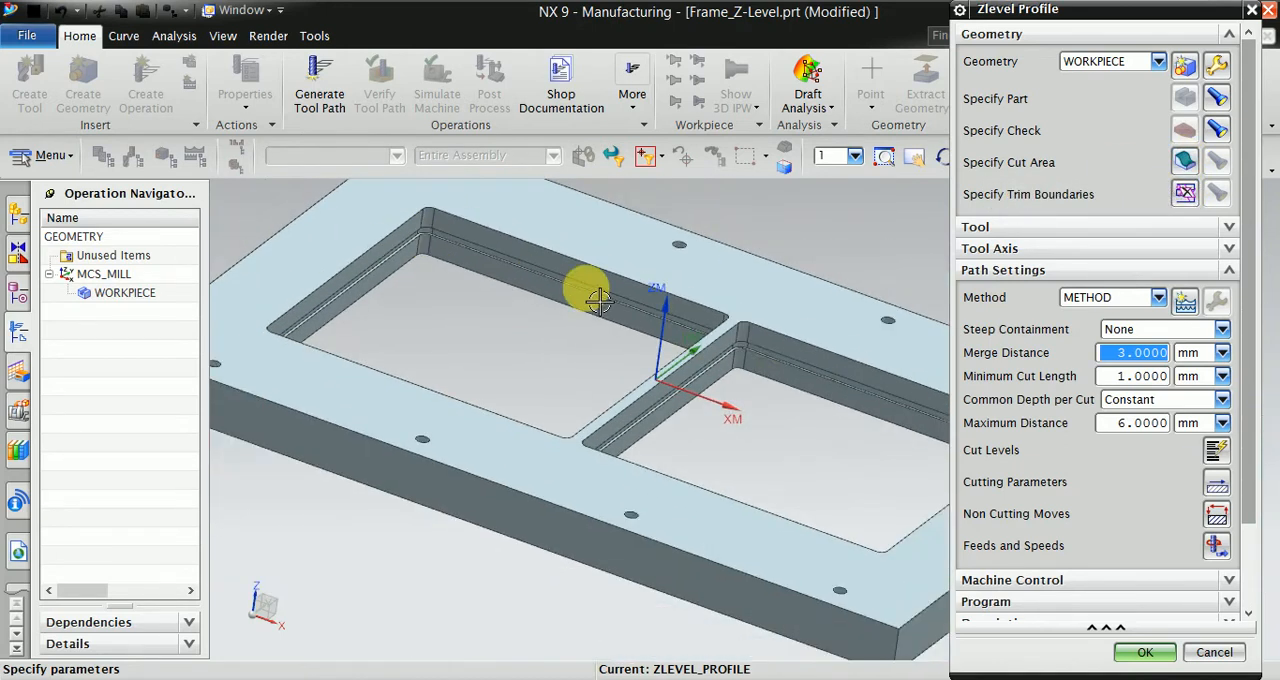
scroll(714, 366, up, 2)
scroll(795, 398, down, 3)
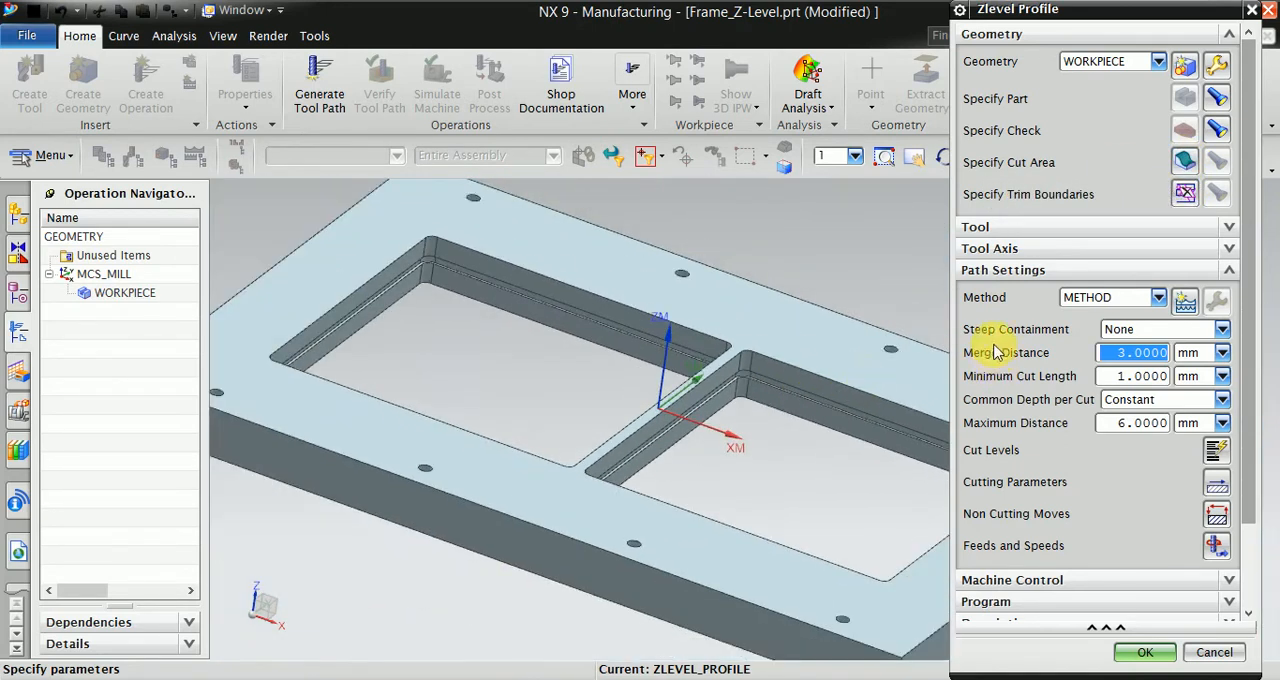
click(1140, 652)
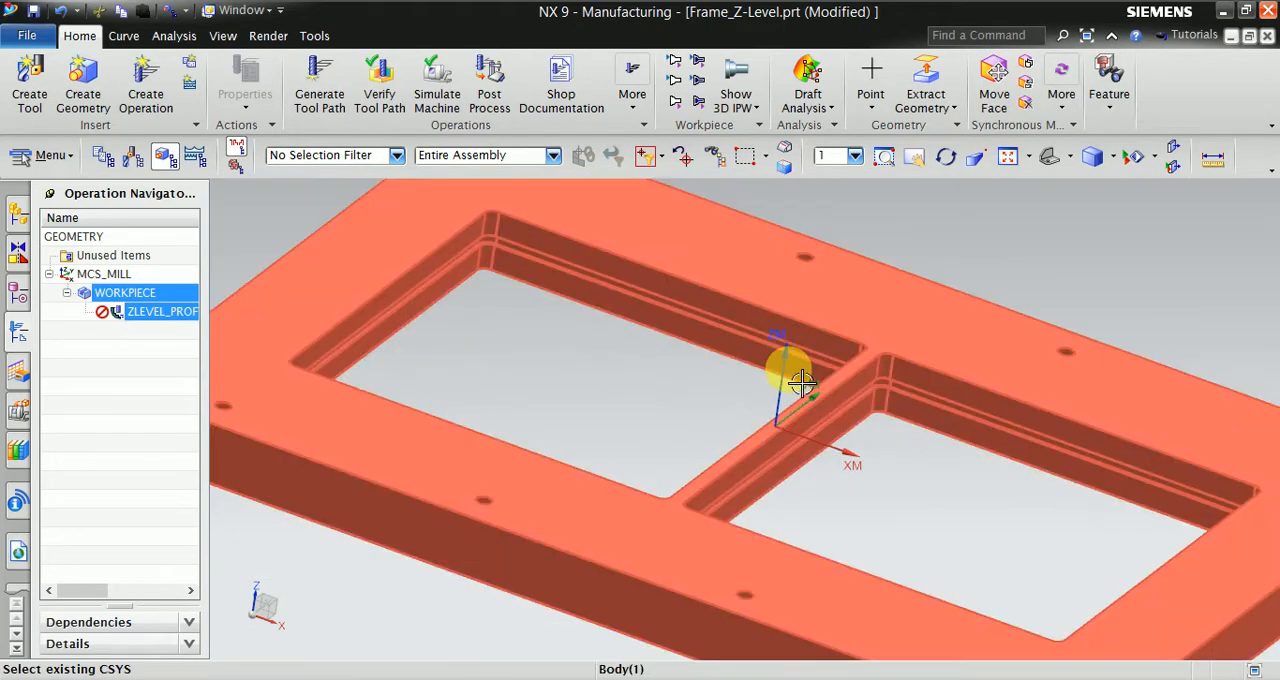
- Delete the tangent faces forming the stepped ledge around the inner walls of both frame pockets
scroll(323, 297, up, 2)
click(1027, 100)
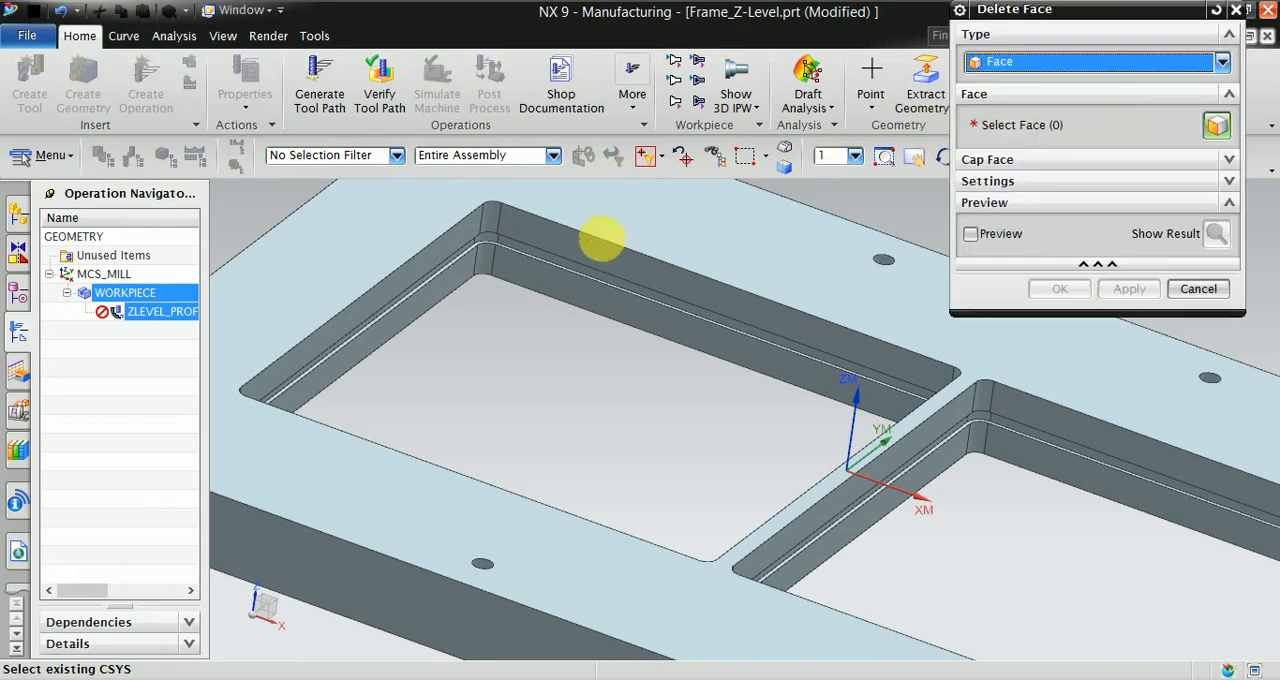
scroll(449, 234, up, 3)
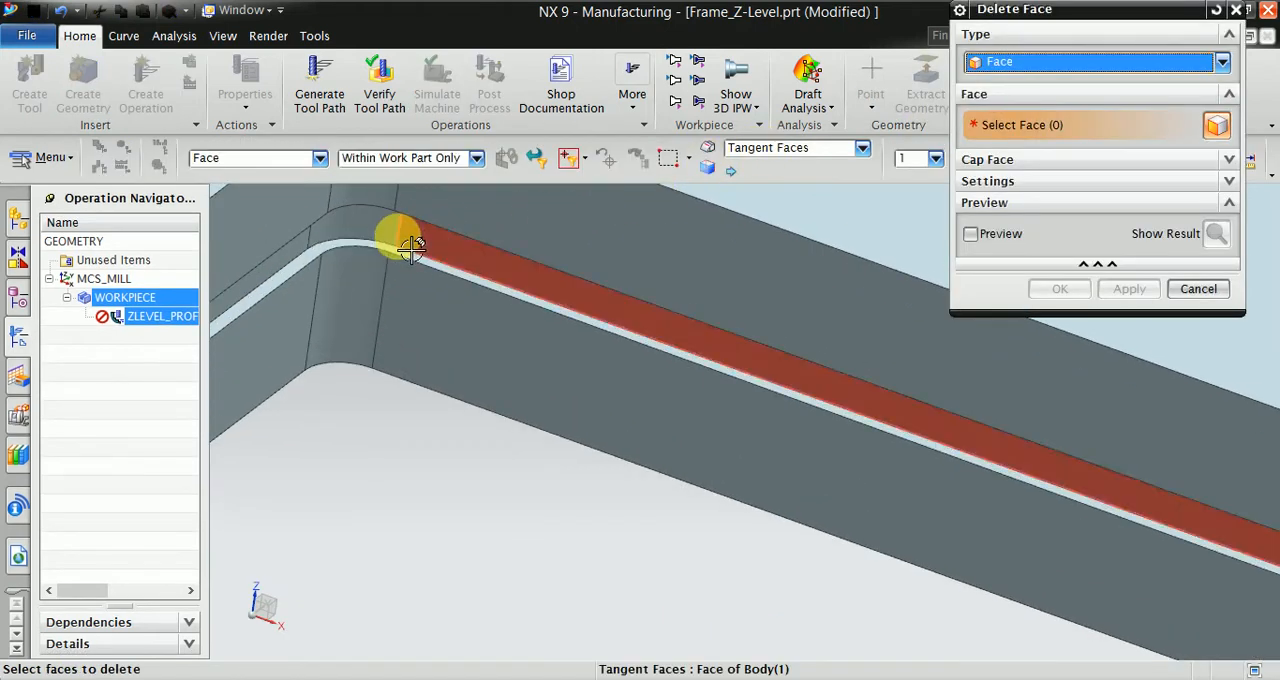
click(371, 223)
scroll(414, 257, up, 2)
scroll(394, 214, down, 4)
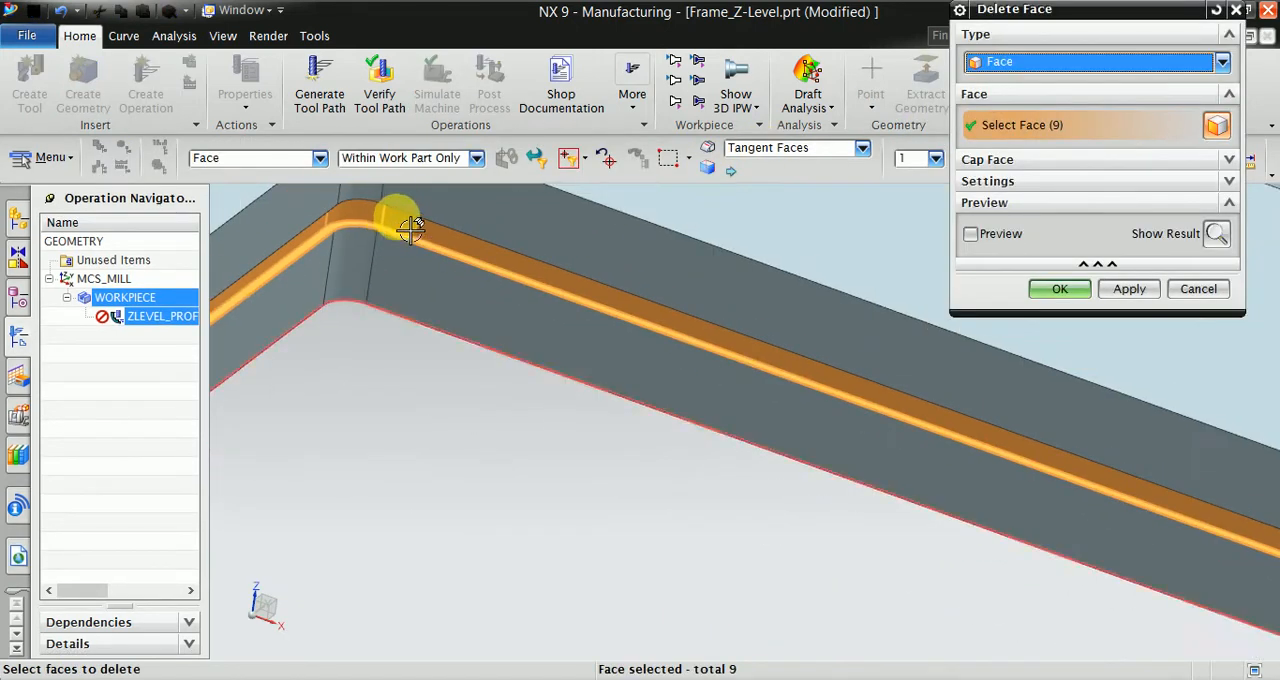
scroll(971, 463, up, 5)
click(887, 350)
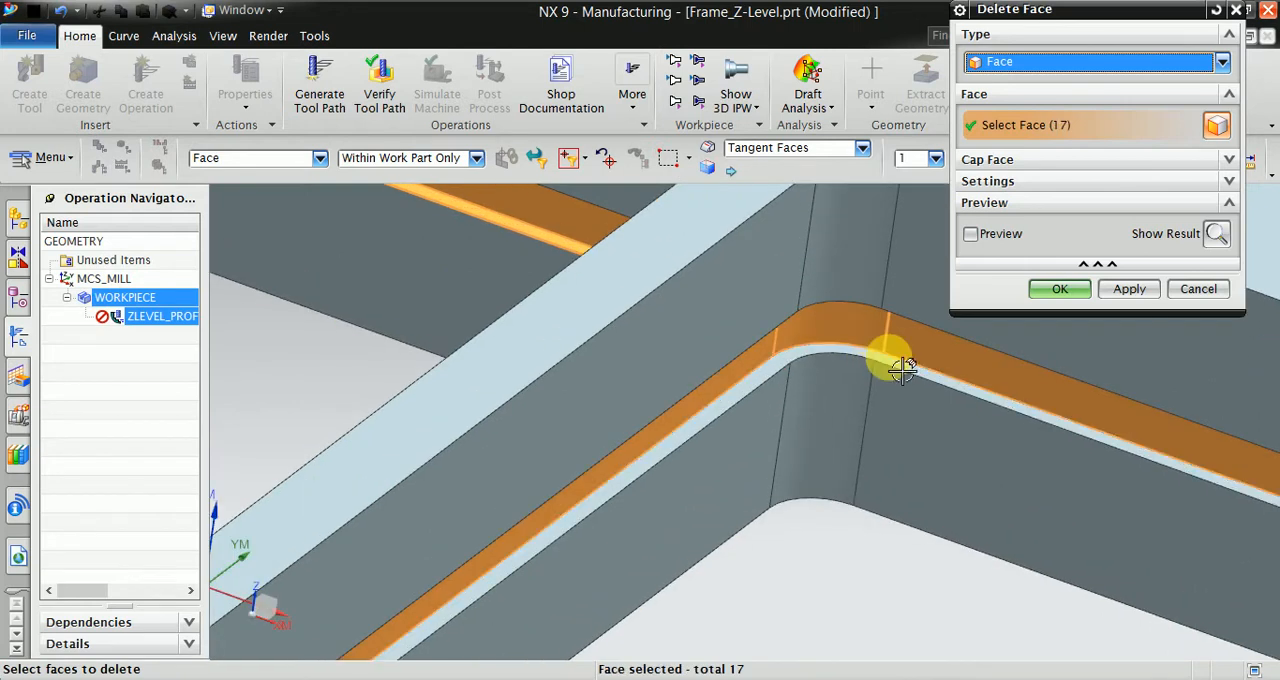
click(886, 355)
scroll(843, 391, down, 4)
middle_drag(866, 509, 863, 360)
scroll(694, 337, up, 6)
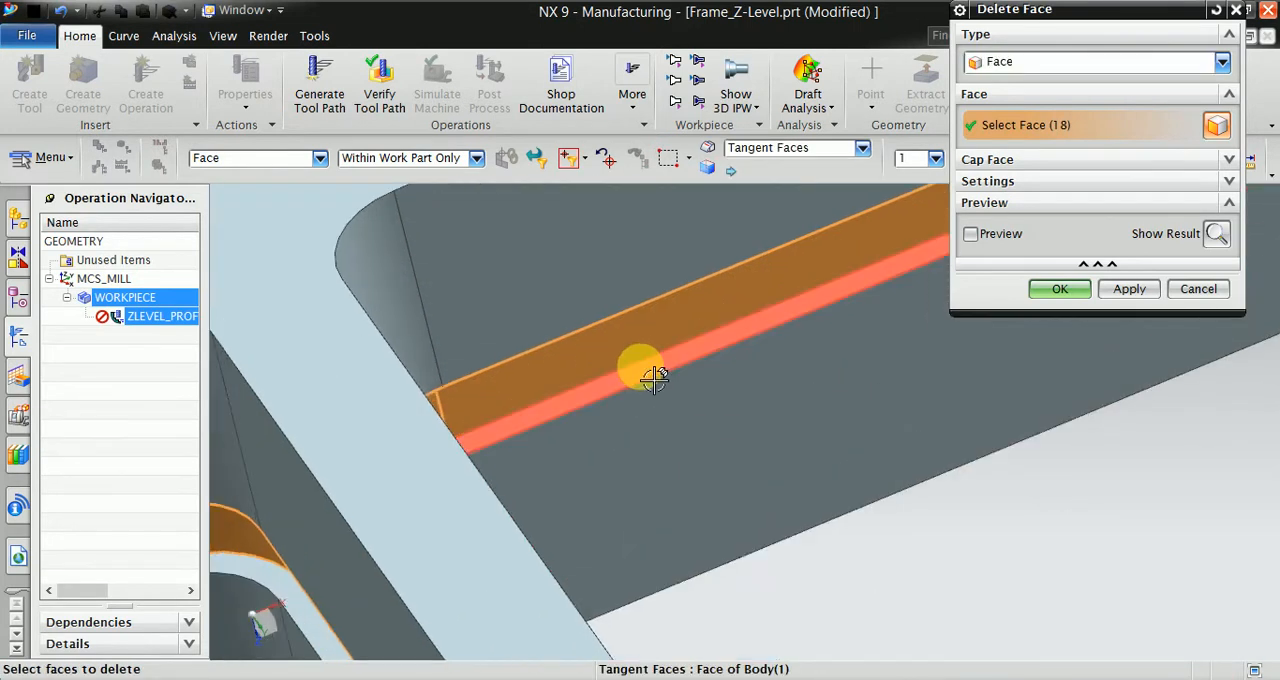
click(653, 376)
click(271, 580)
click(1088, 290)
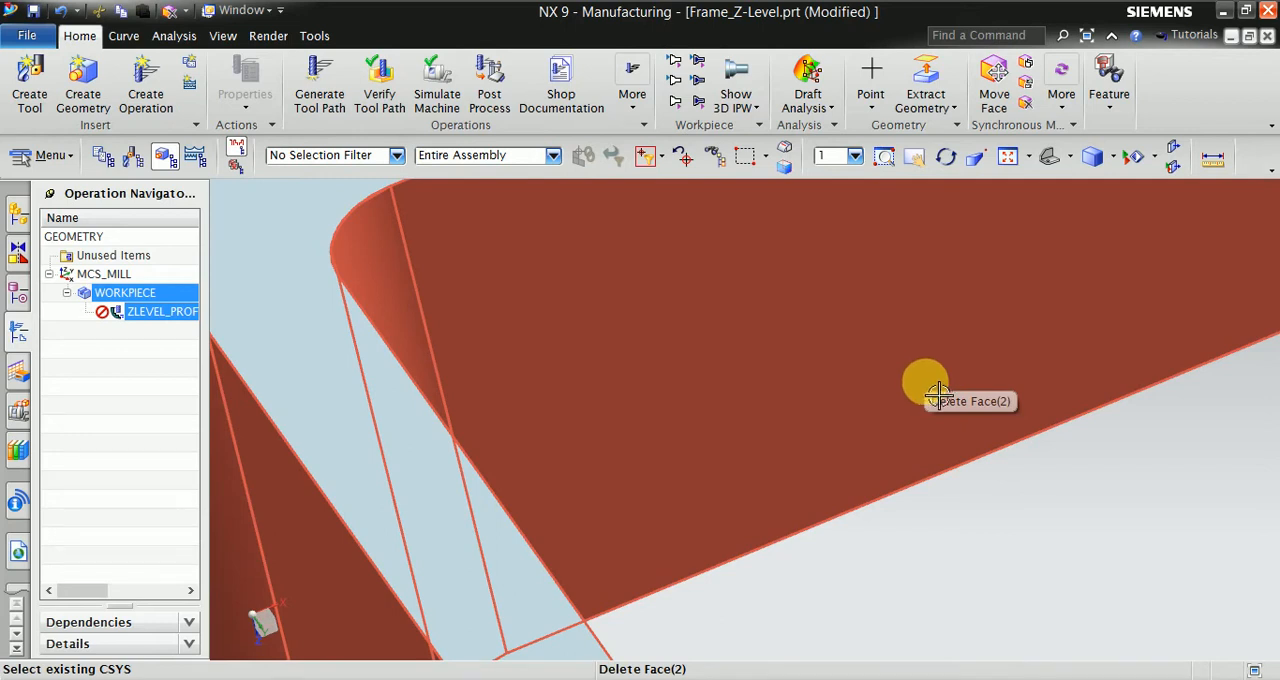
- Open the ZLEVEL_PROFILE operation for editing, with the frame's upper side and pocket walls in view
scroll(938, 395, down, 4)
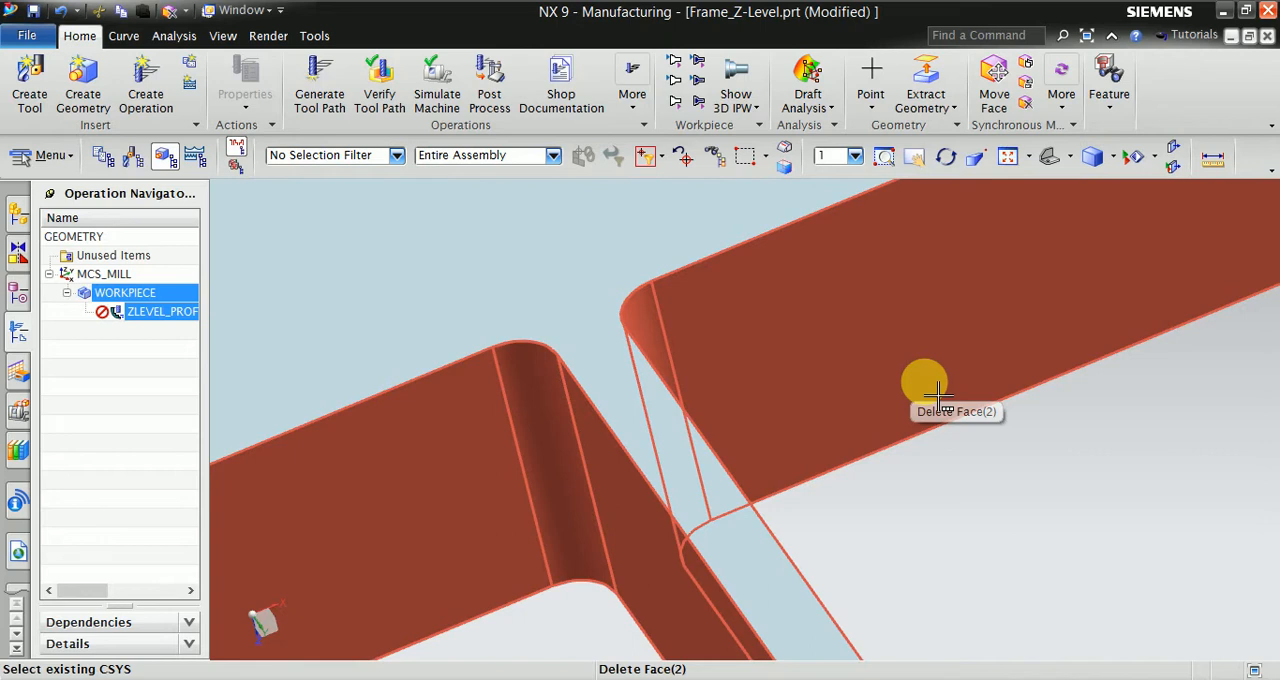
scroll(900, 385, down, 10)
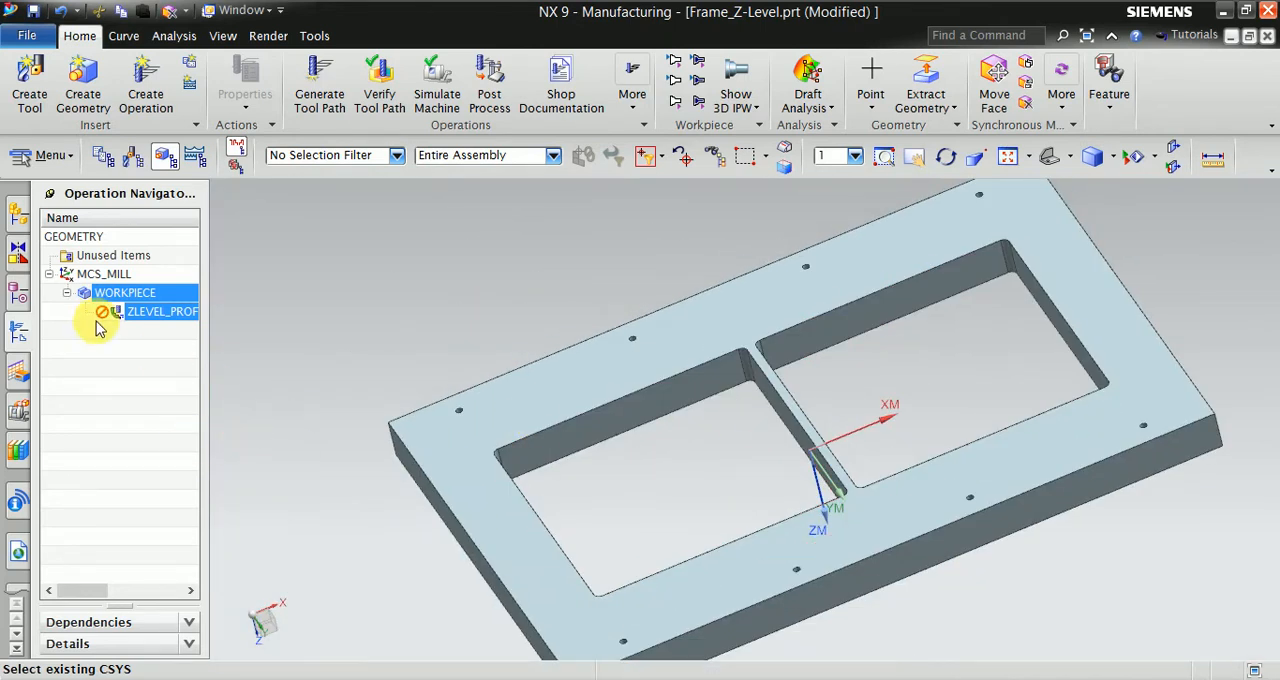
click(150, 311)
right_click(148, 311)
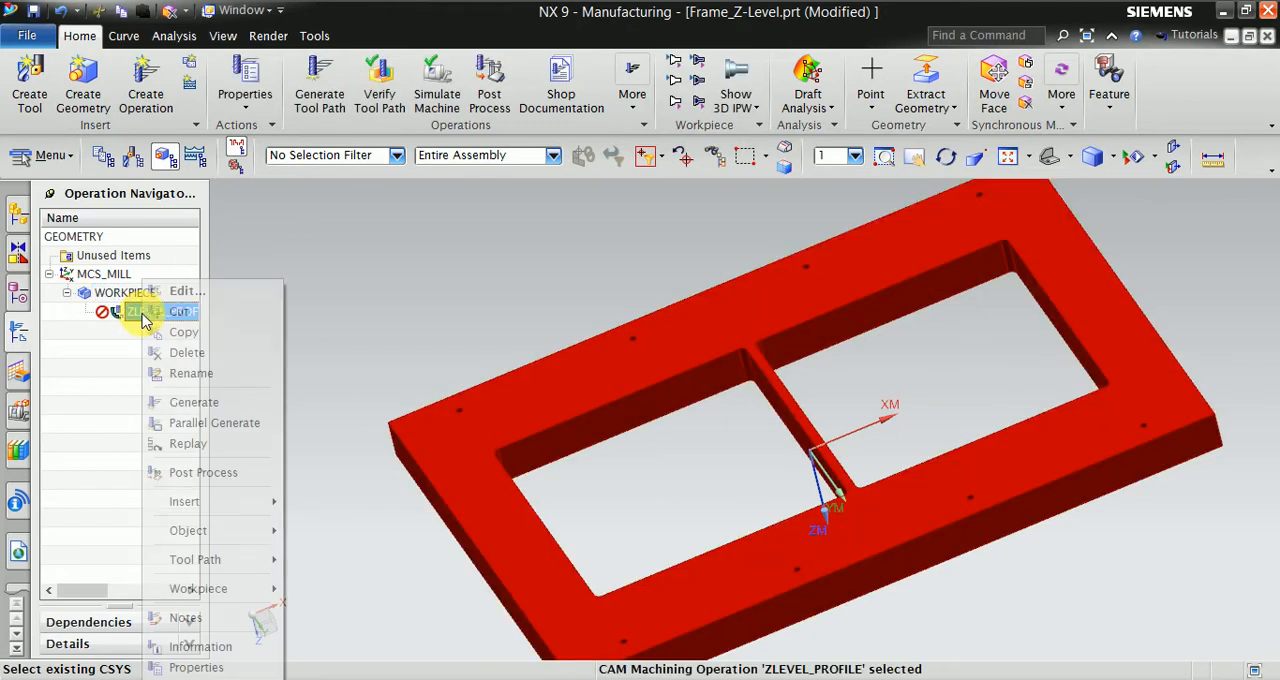
click(190, 290)
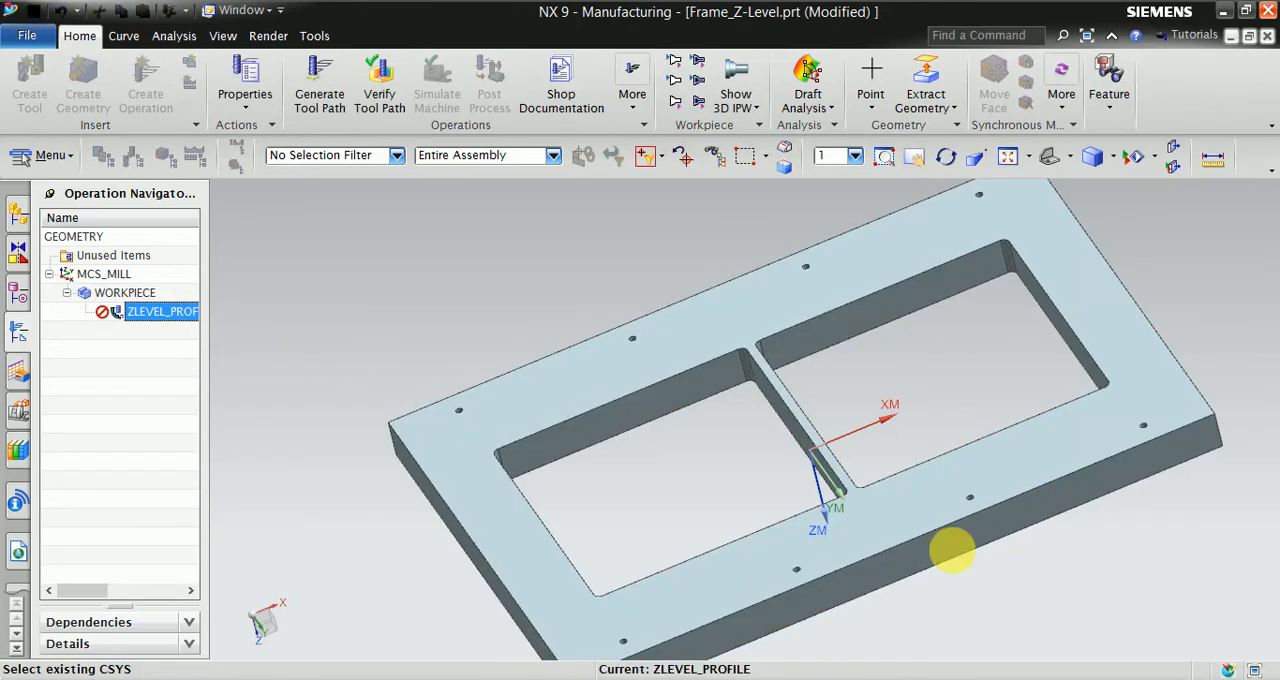
middle_drag(868, 594, 930, 355)
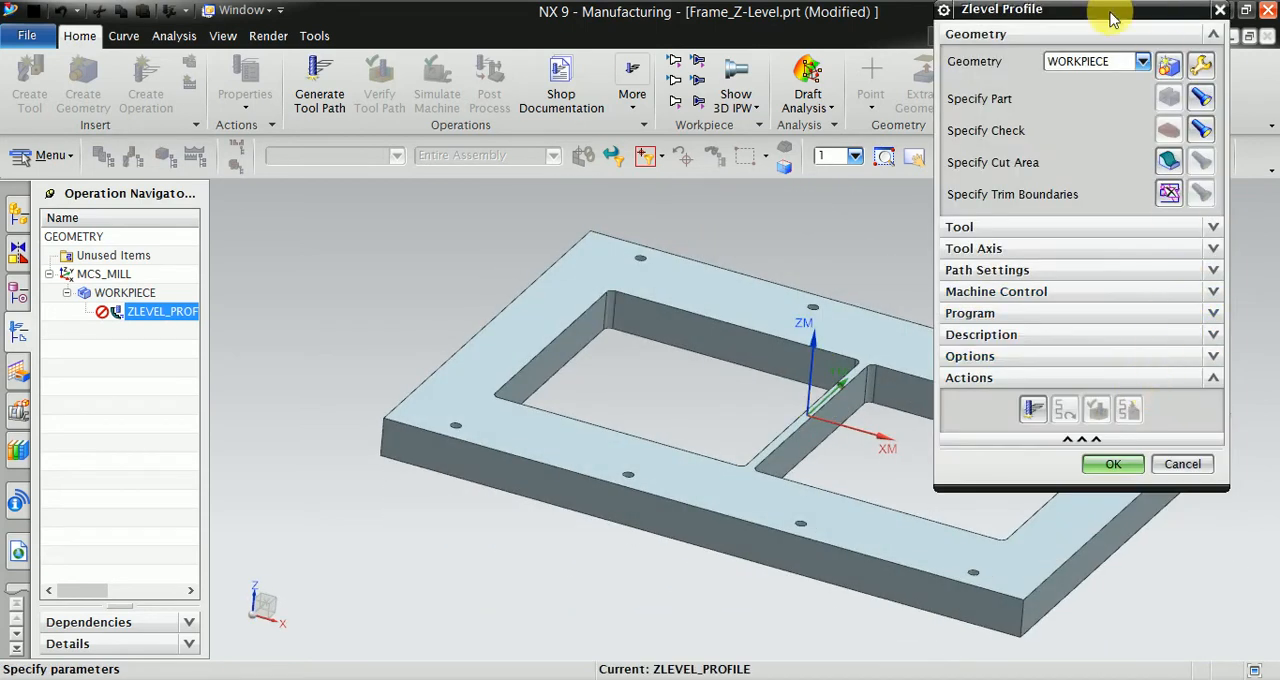
drag(1115, 17, 1165, 20)
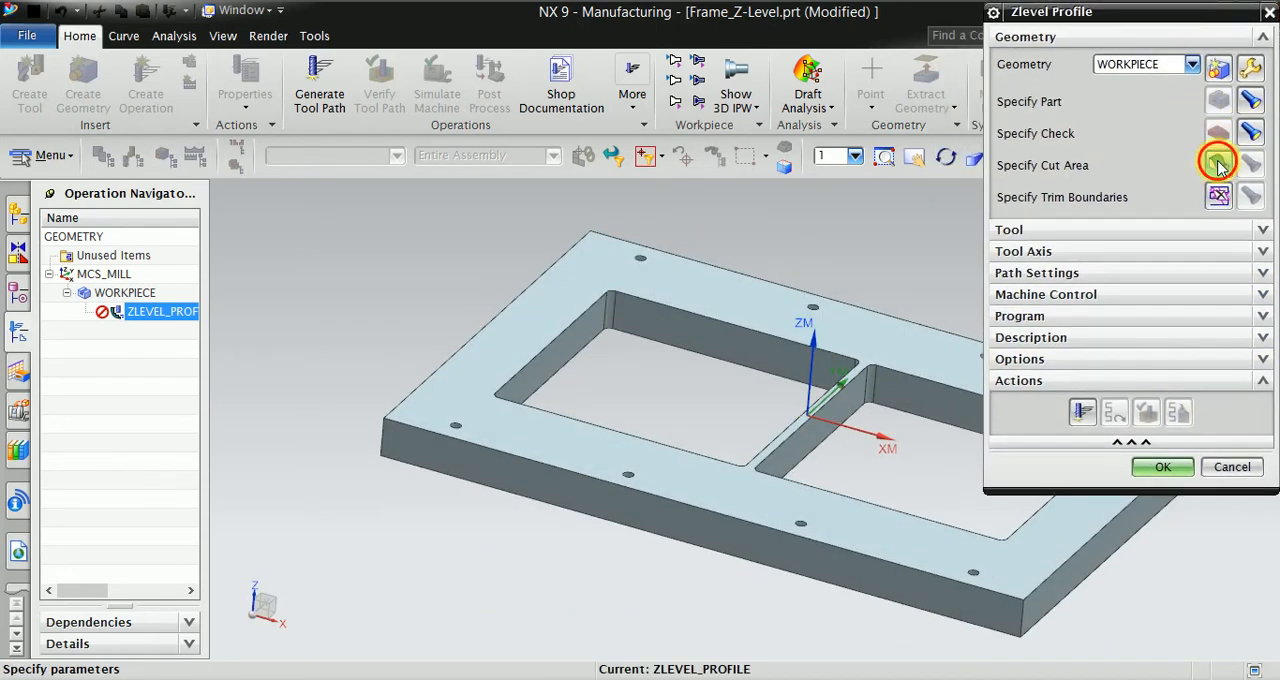
- Specify the cut area as all wall and corner faces of the pocket on the negative XM side, using Tangent Faces selection
click(1218, 166)
scroll(900, 387, up, 2)
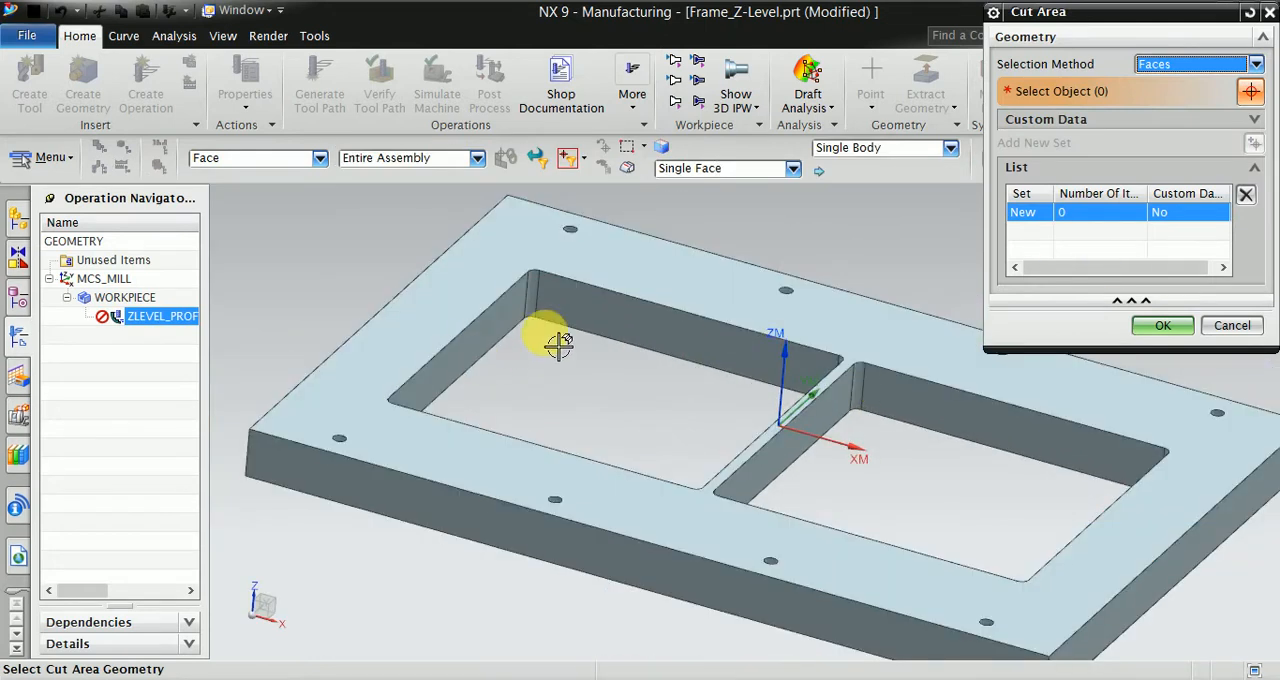
scroll(559, 343, up, 2)
click(508, 279)
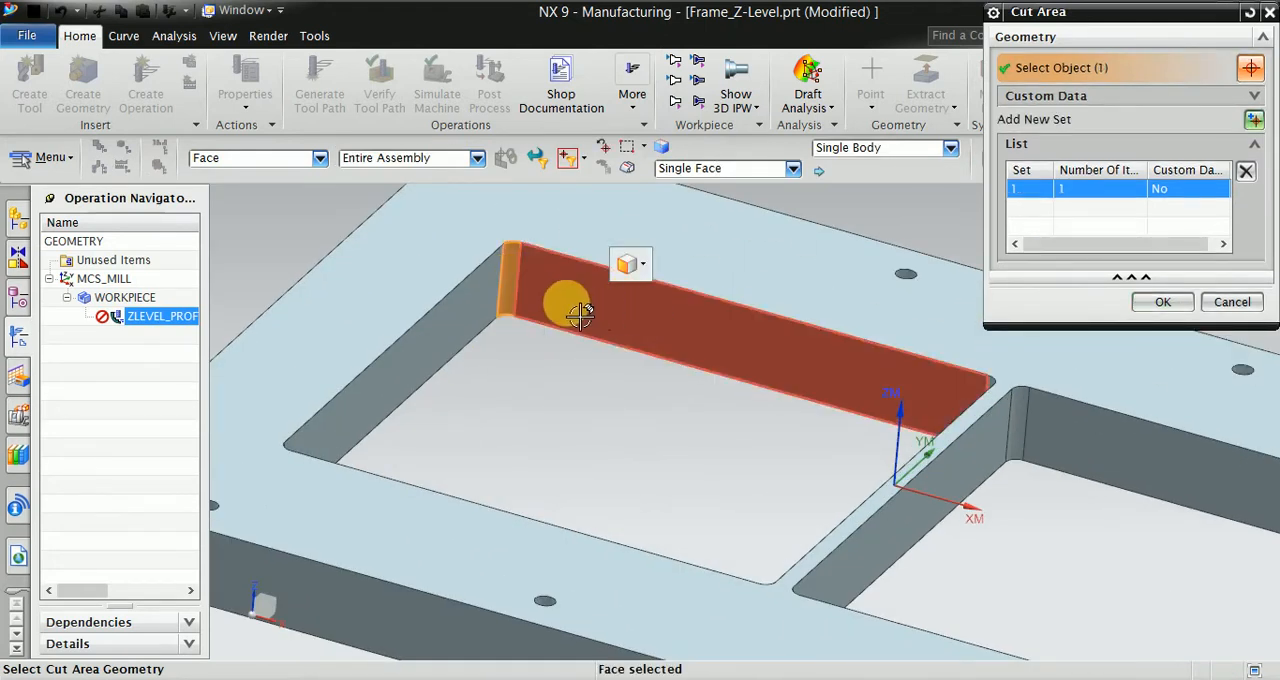
click(693, 172)
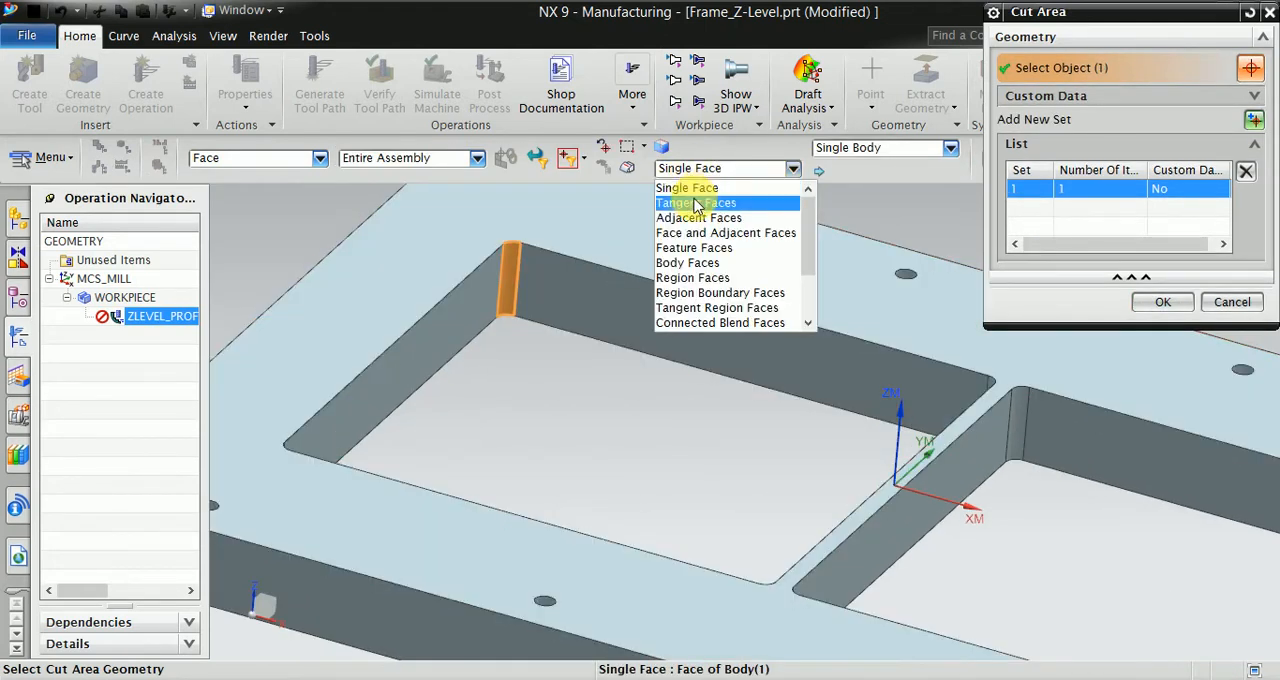
click(686, 204)
click(529, 286)
scroll(700, 350, down, 2)
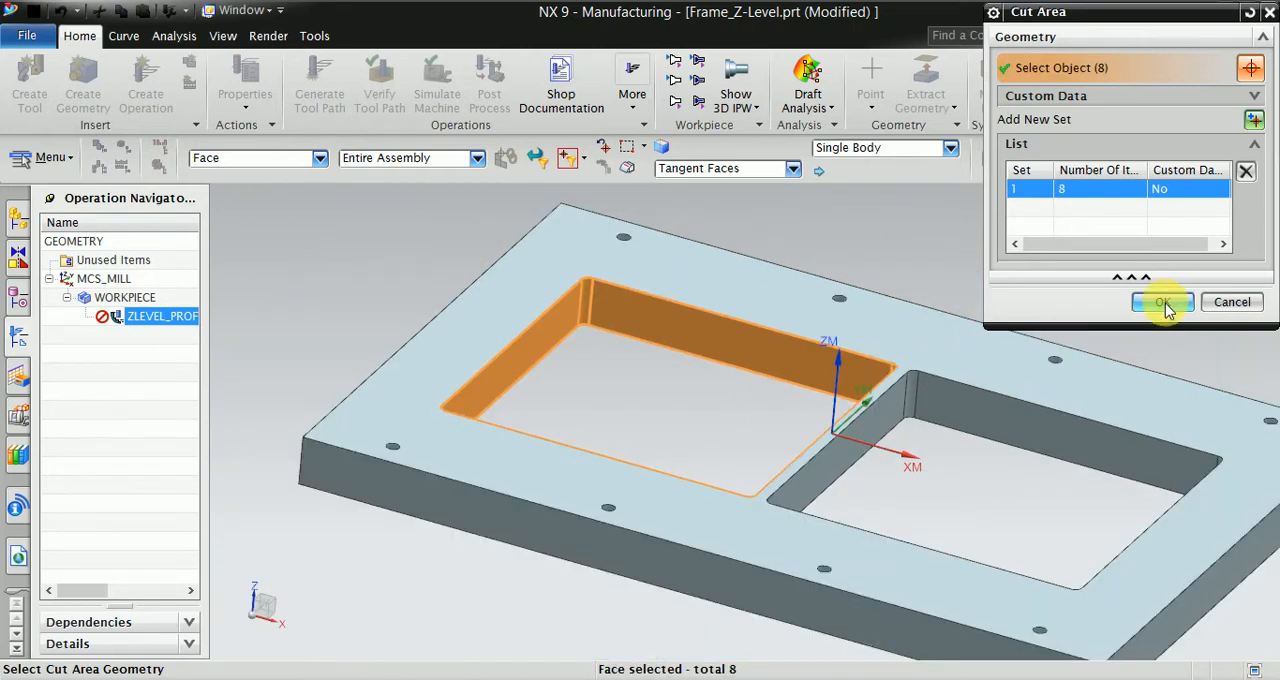
click(1163, 303)
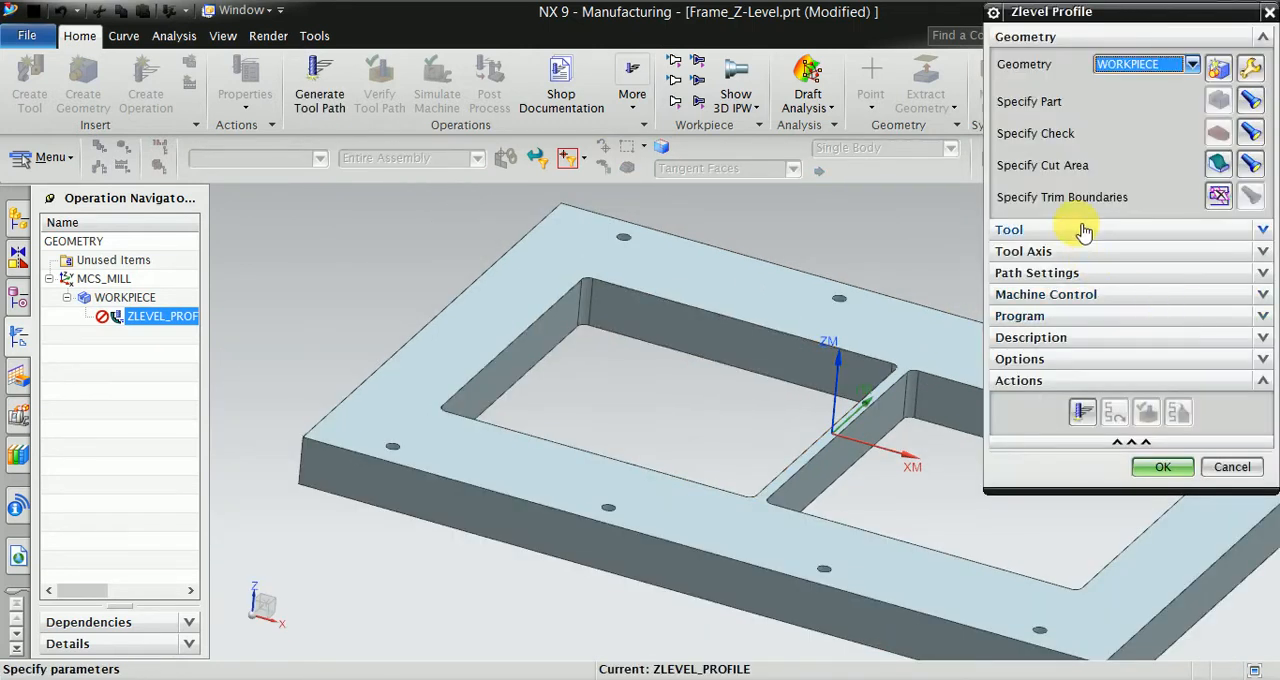
- Create a mill_contour MILL tool with a 25 mm diameter for the operation
click(1083, 231)
click(1100, 342)
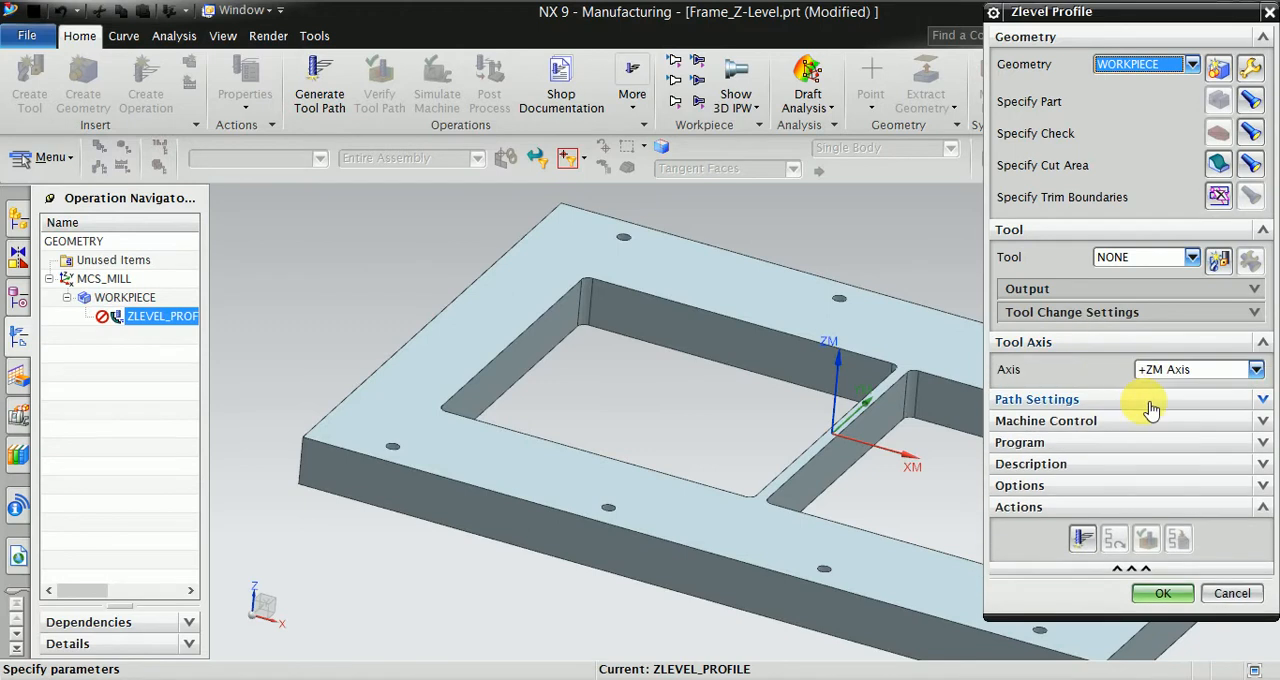
click(1125, 400)
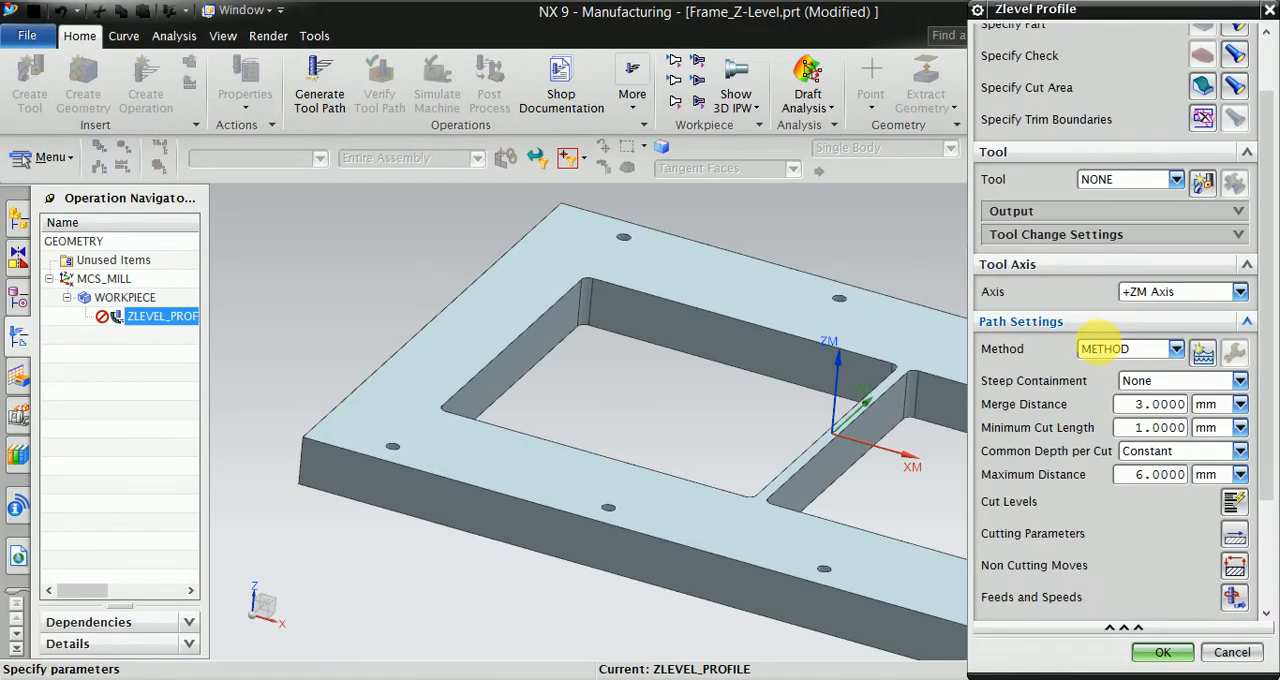
click(1064, 264)
click(1202, 183)
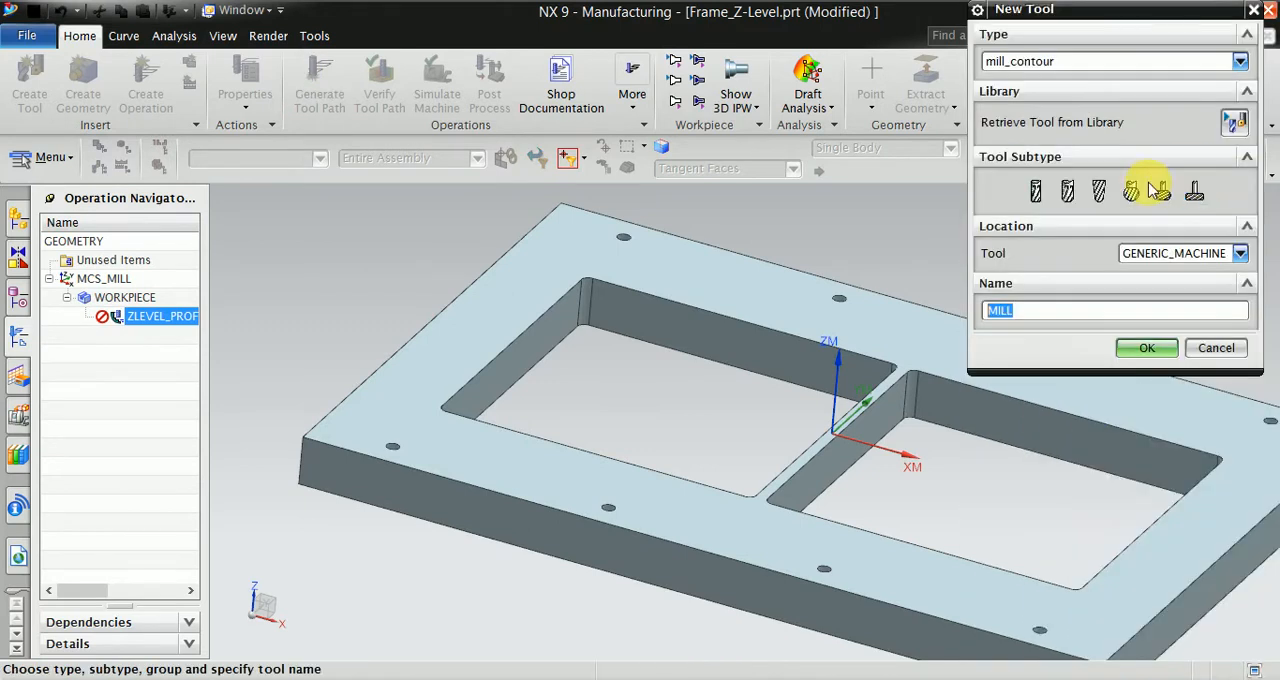
click(1035, 196)
click(1157, 350)
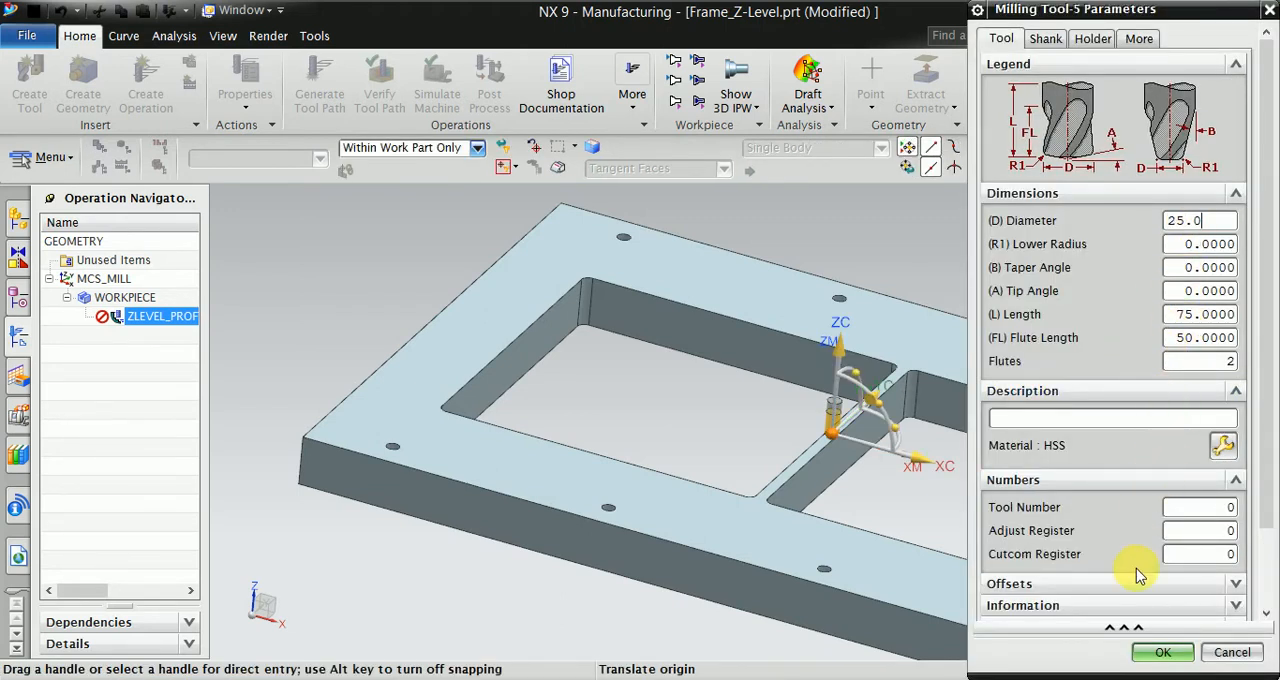
text(25.0)
key(Return)
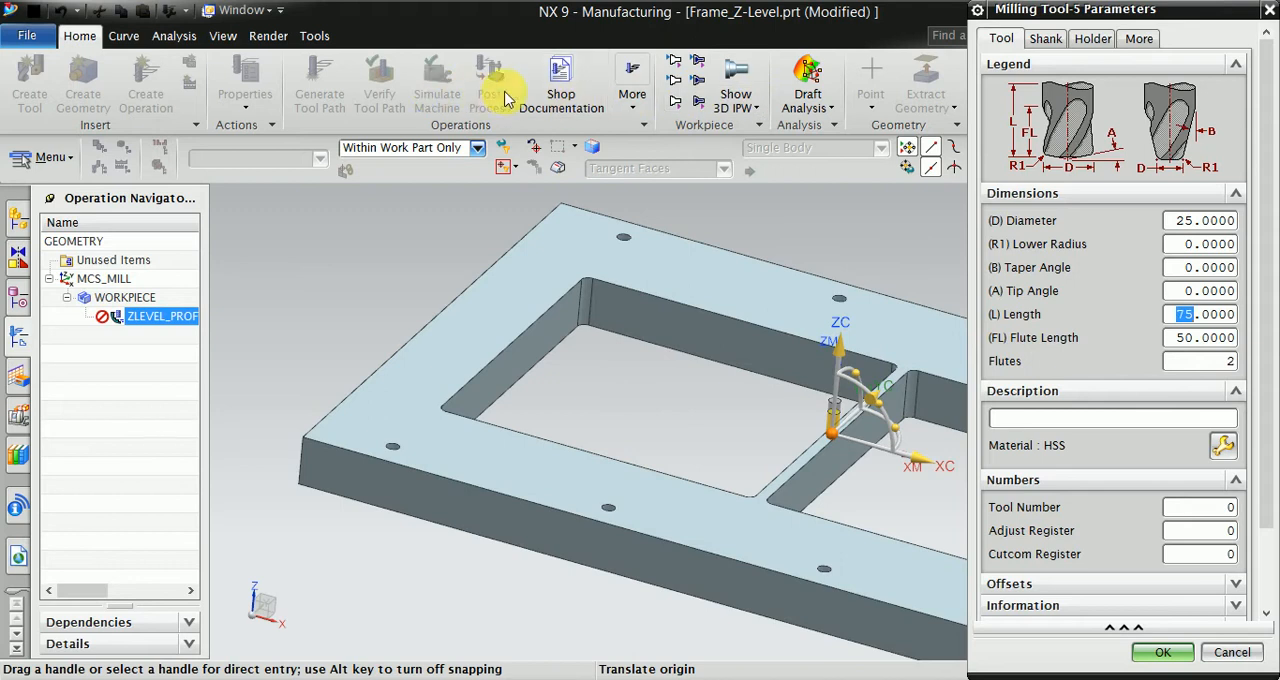
mouse_move(1077, 12)
mouse_down()
mouse_move(1120, 13)
mouse_move(1080, 15)
mouse_up()
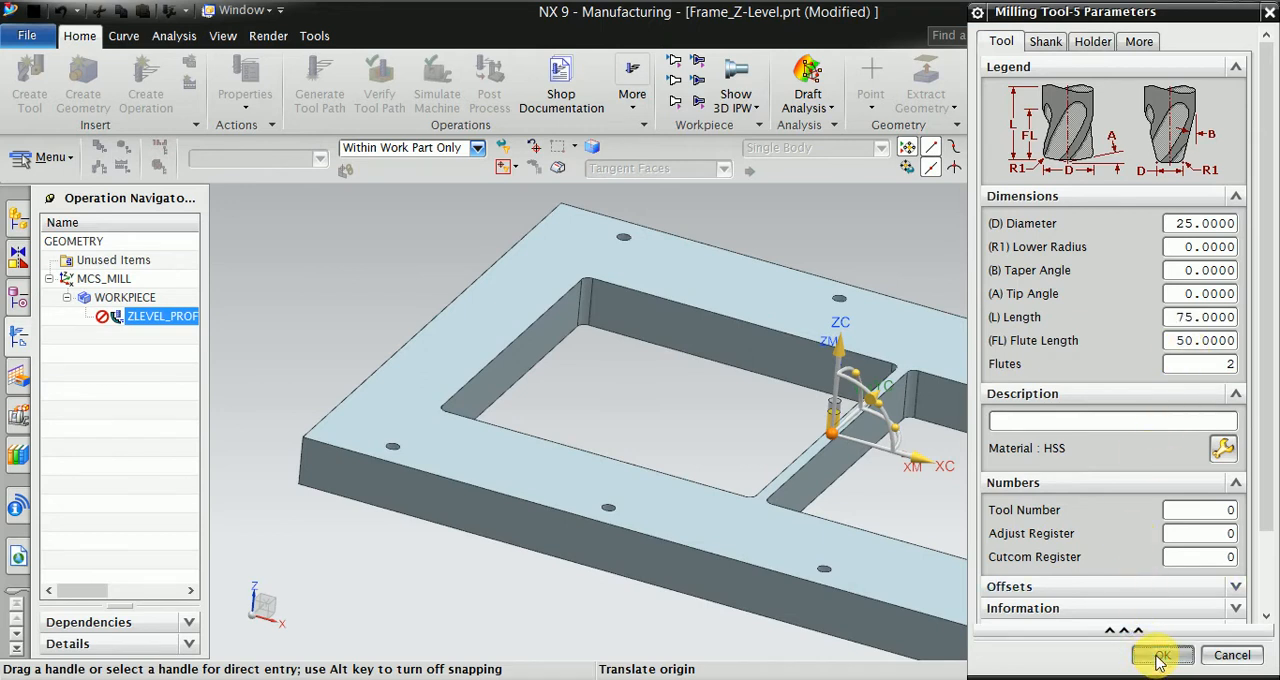
click(1160, 656)
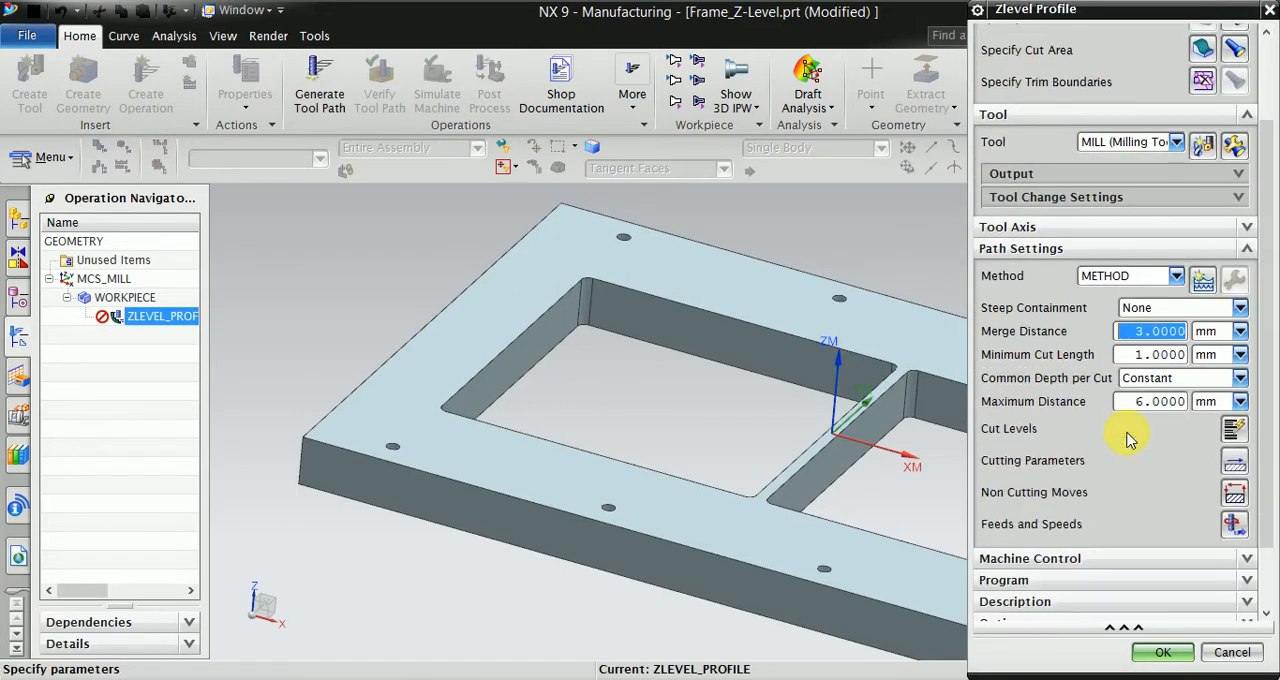
- Set the maximum distance per cut to 0.8 mm and accept the automatic cut levels
double_click(1165, 401)
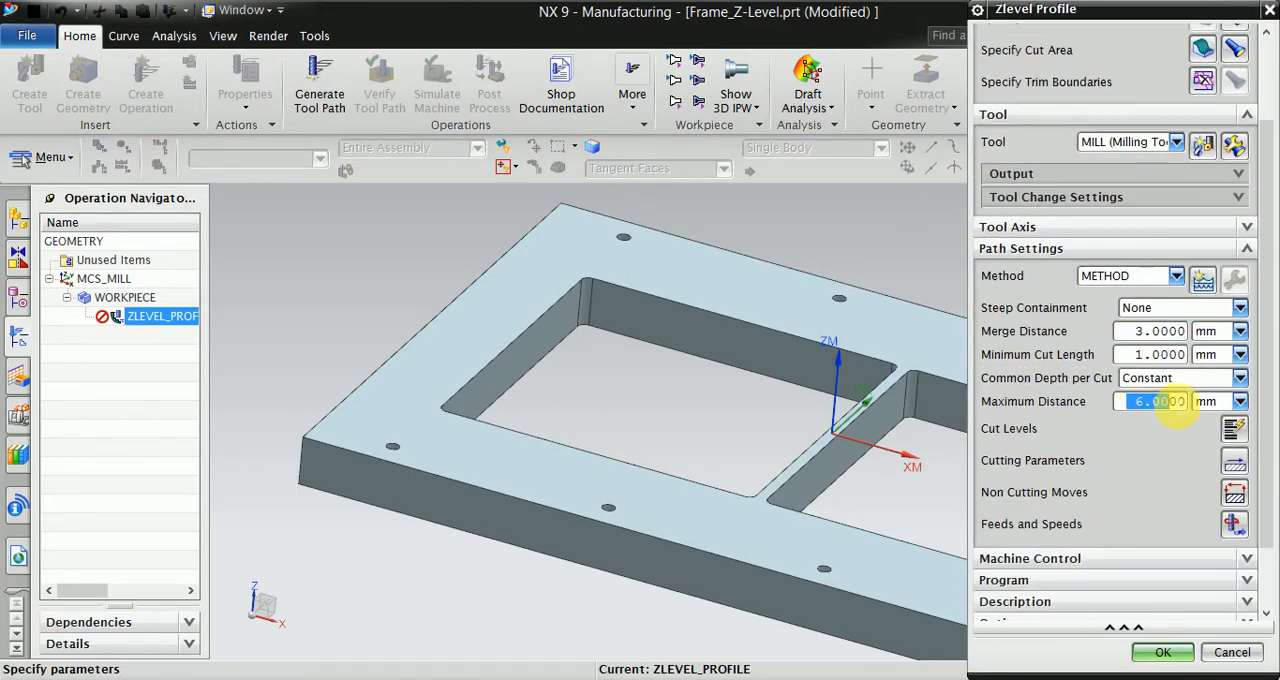
text(0.)
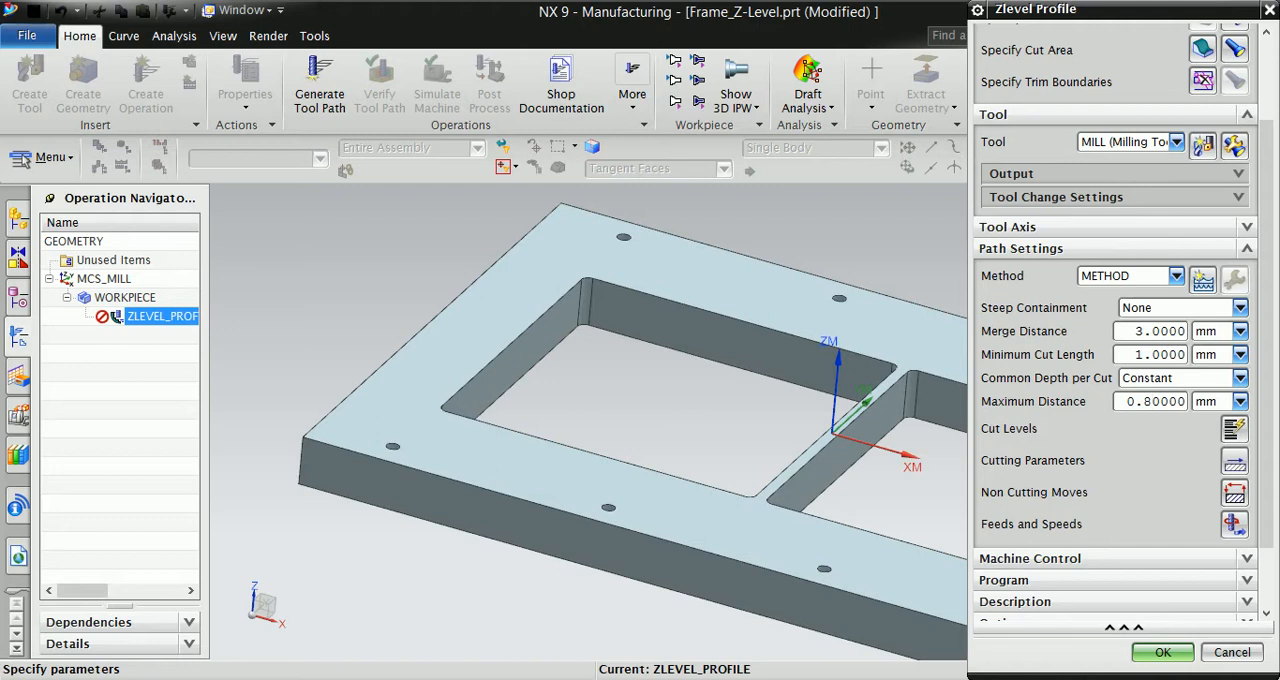
text(8)
click(1234, 430)
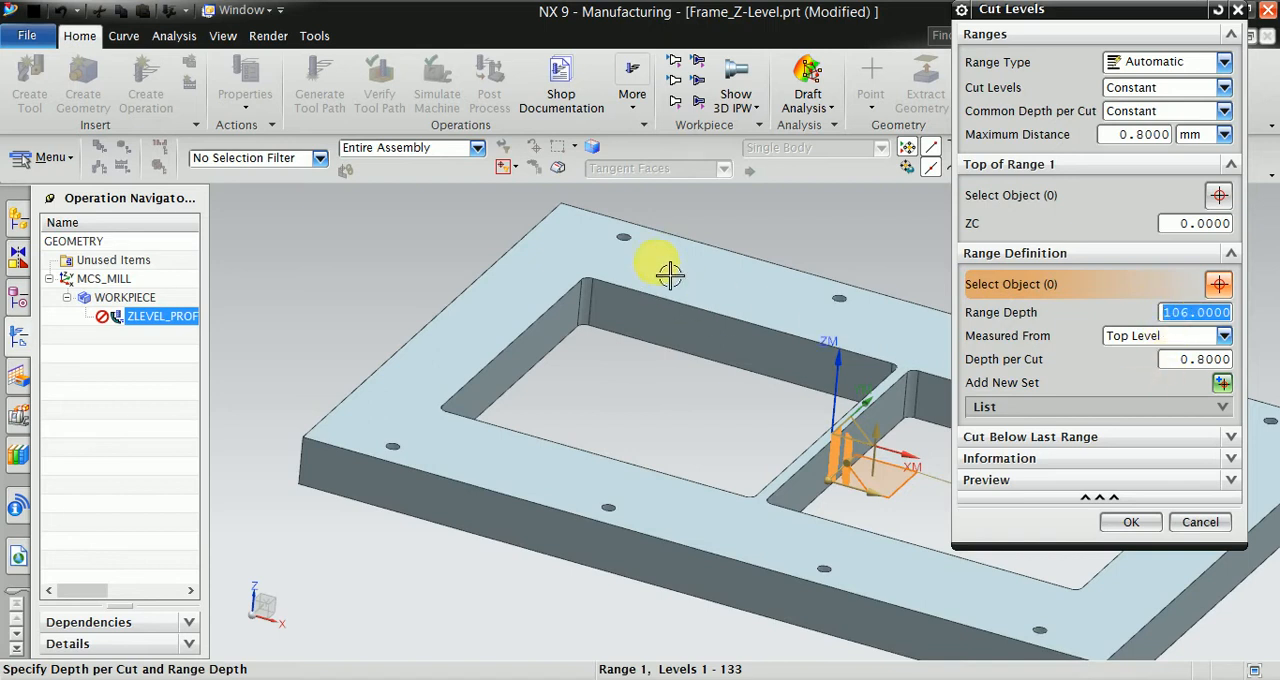
click(1128, 522)
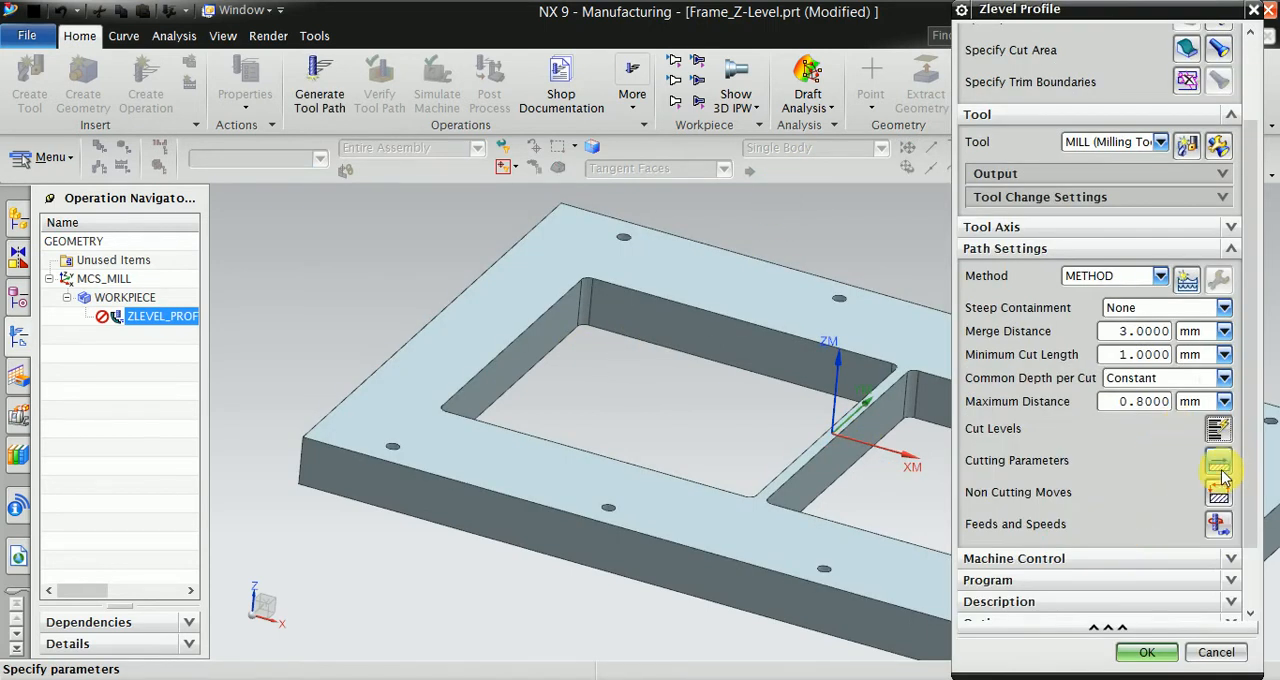
- Set the cutting parameters to Climb Cut, Depth First and Continue Cutting Below Tool Contact, with 0.2 part side stock
click(1219, 460)
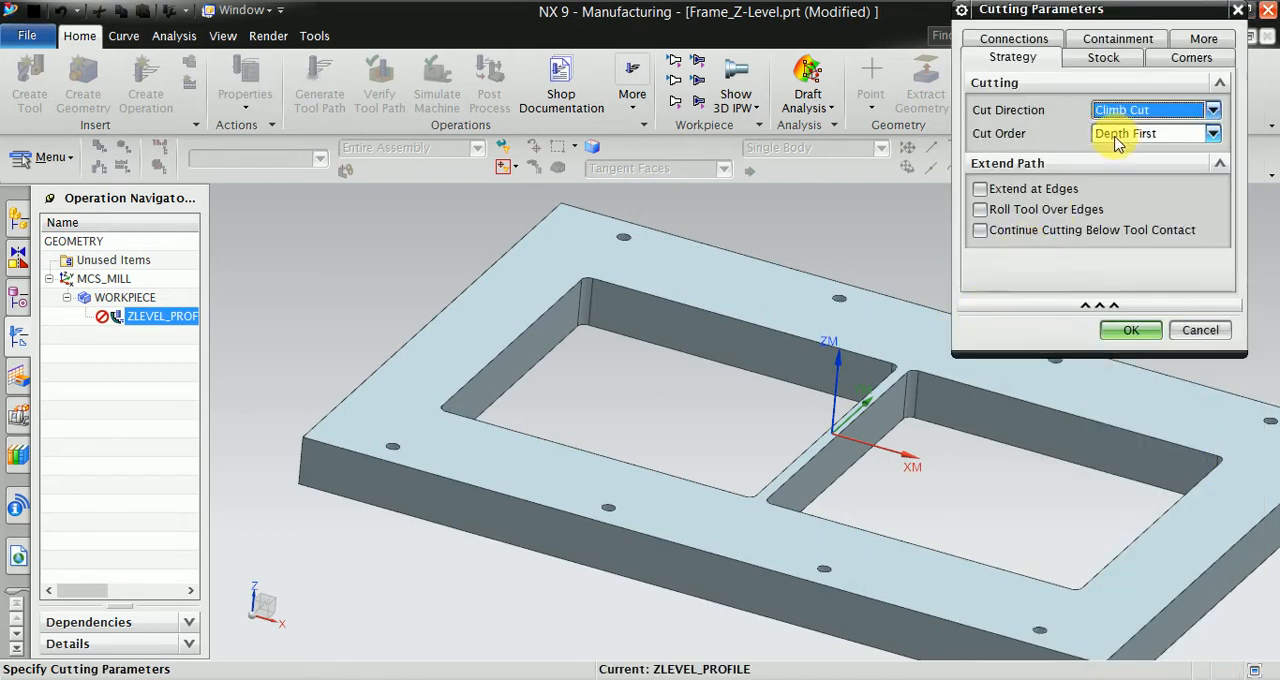
click(980, 230)
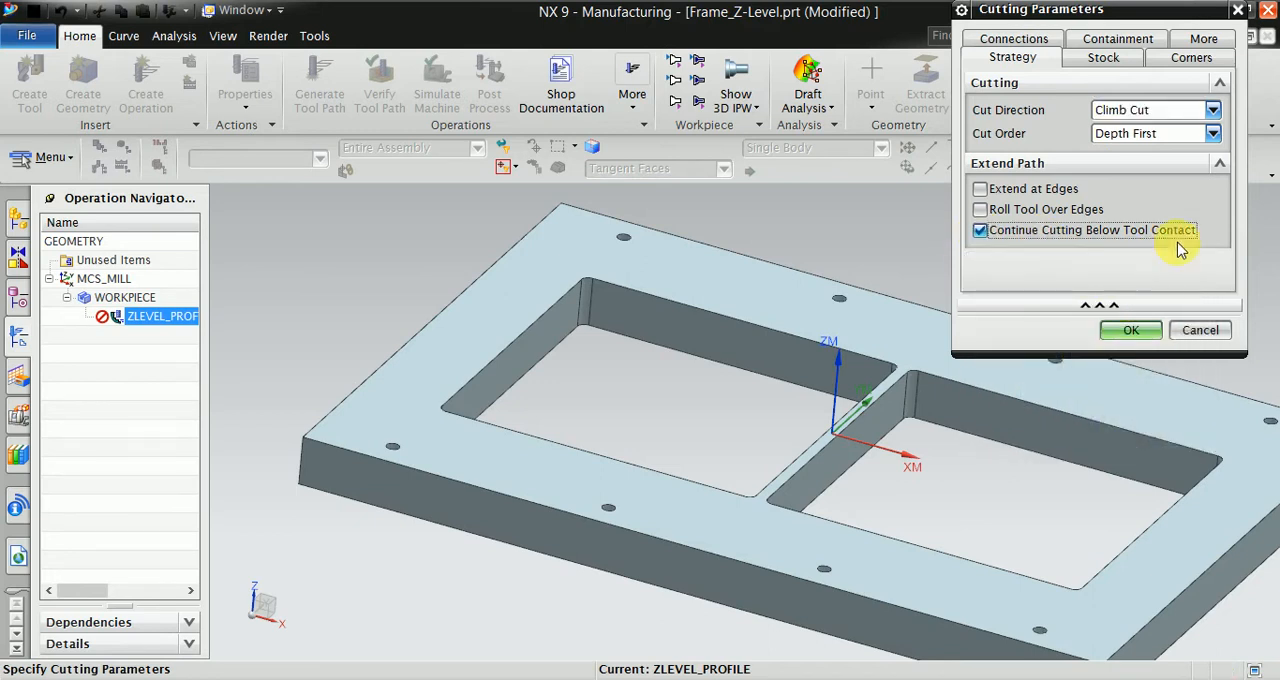
click(1132, 150)
click(1130, 164)
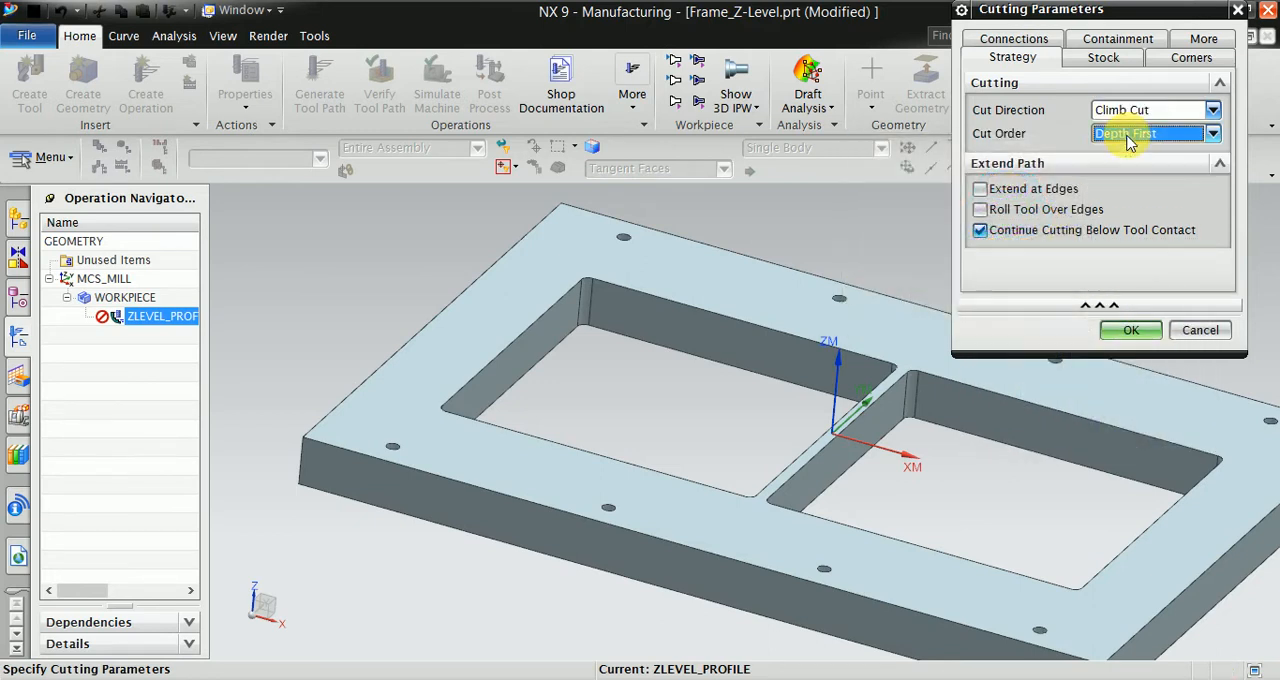
click(1126, 112)
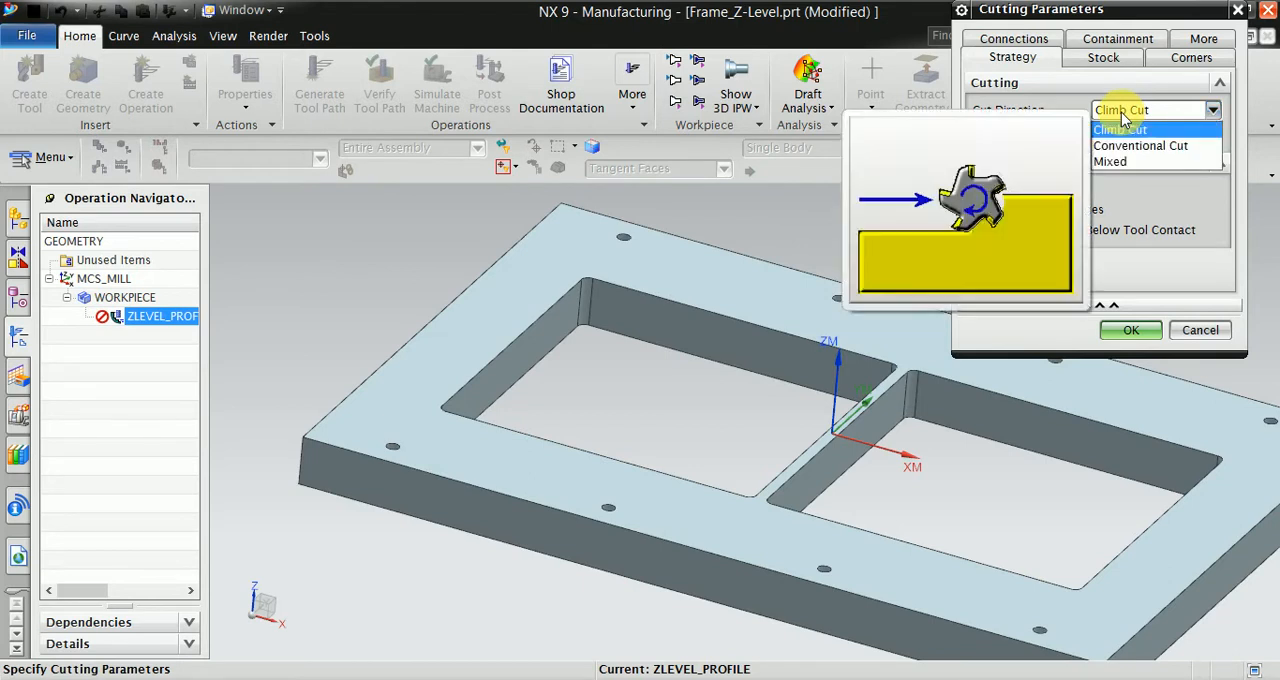
click(1125, 124)
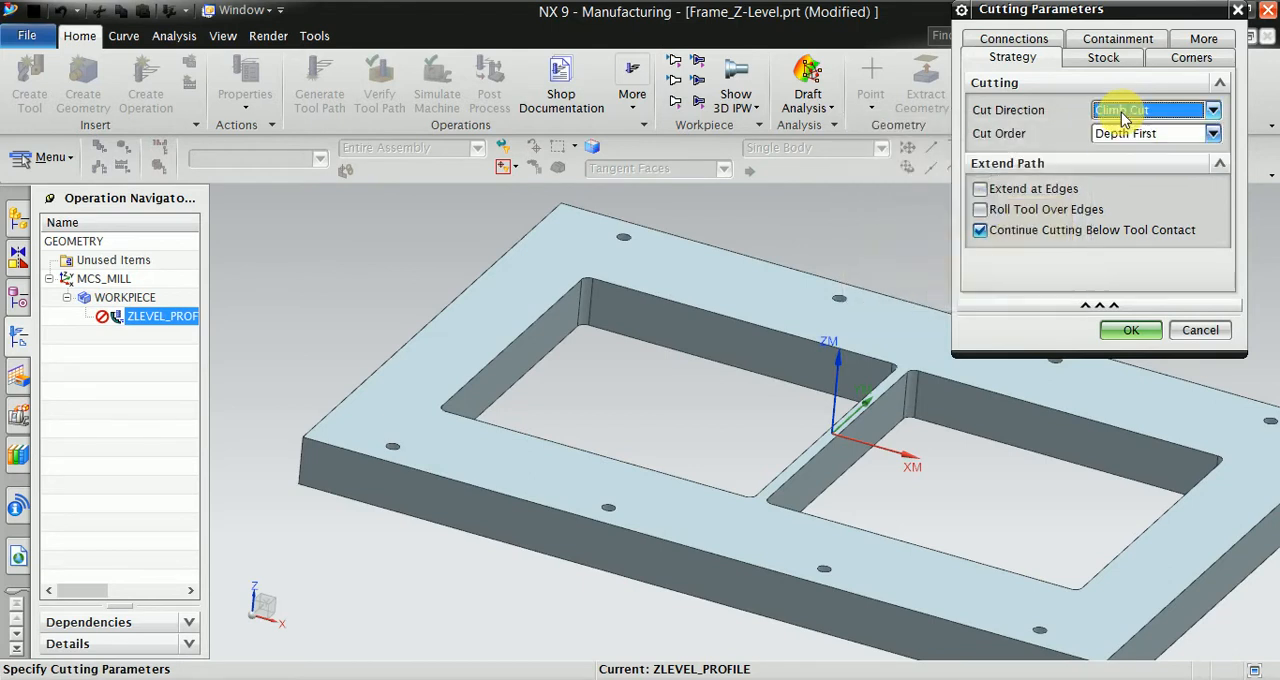
click(1103, 57)
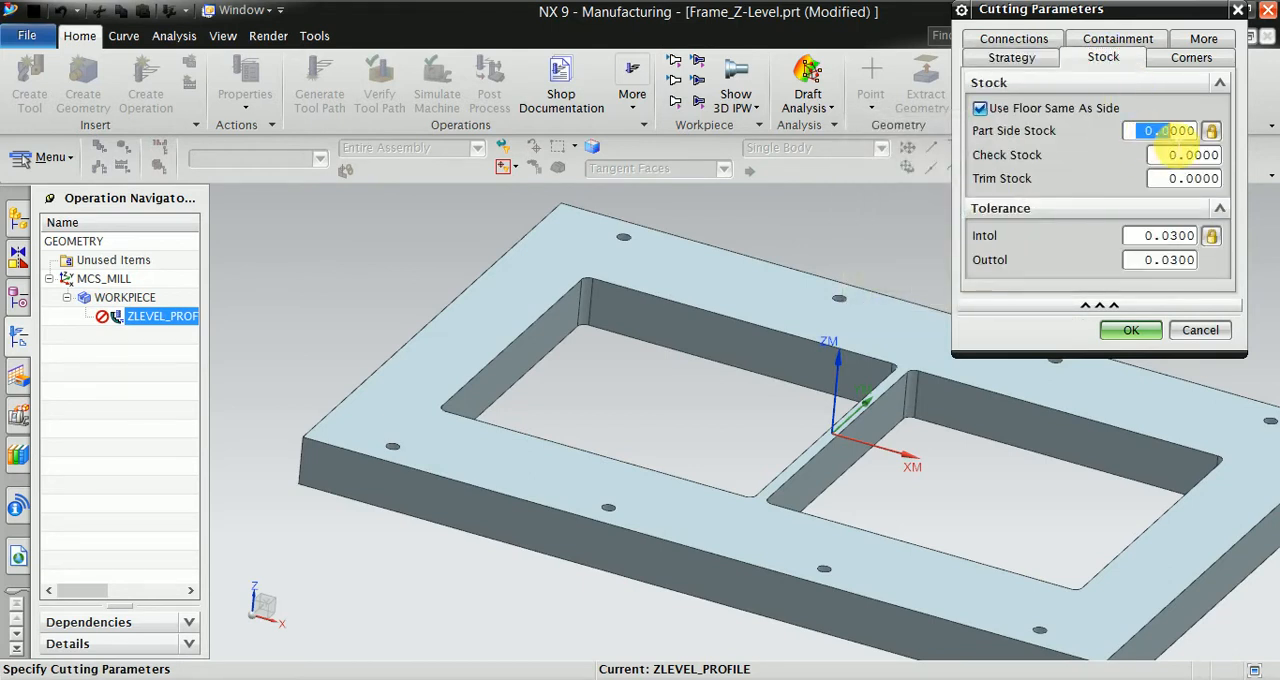
text(0.20000)
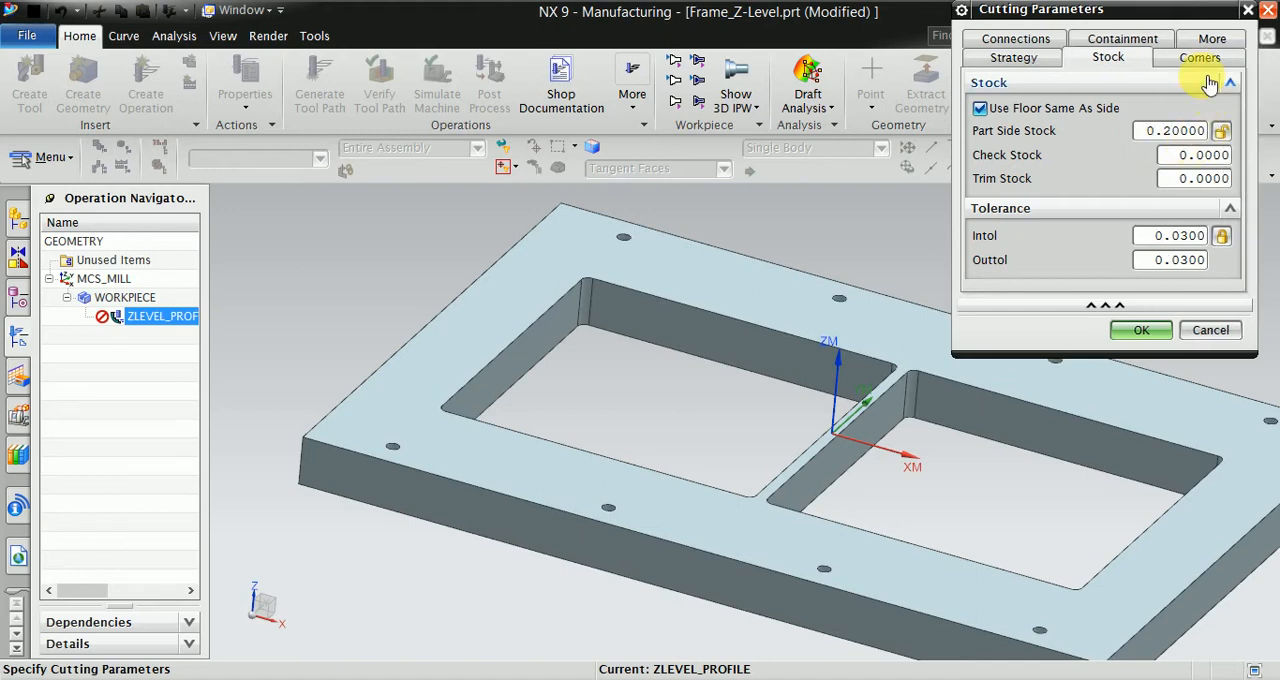
- Set corner smoothing to All Passes and corner feed slowdown to Current Tool, with 50 tool diameter percent and 50 slowdown percent
click(1199, 60)
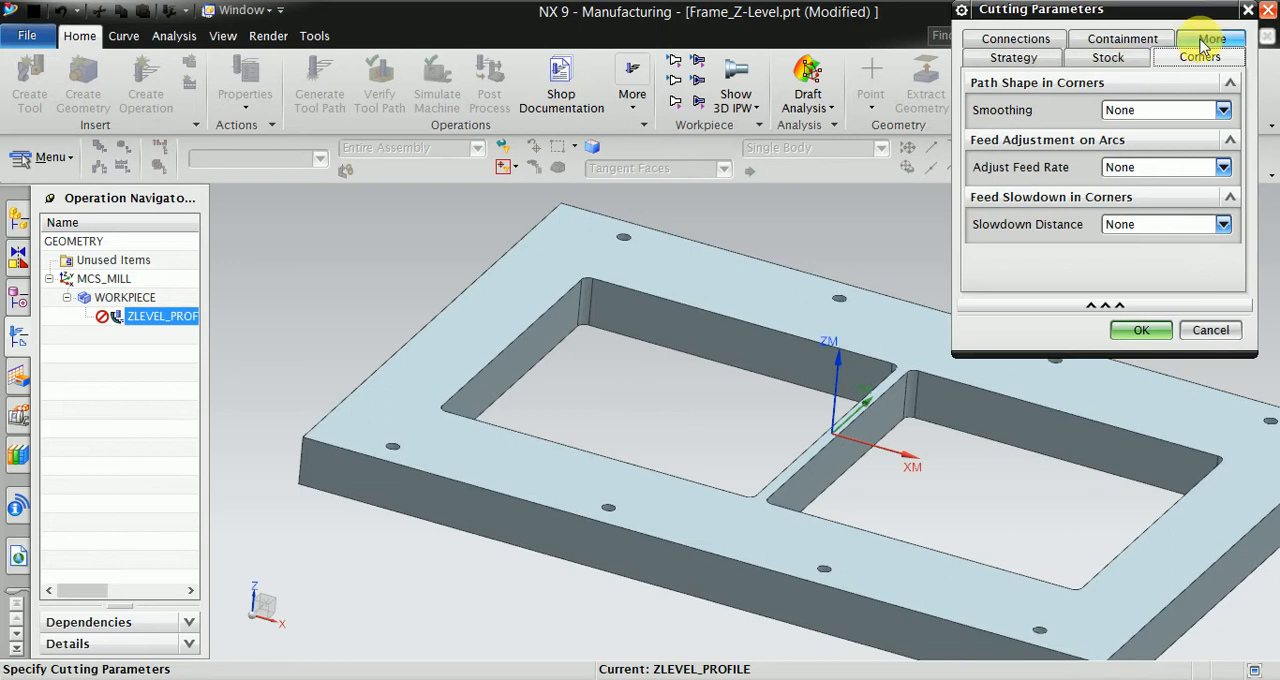
click(1118, 110)
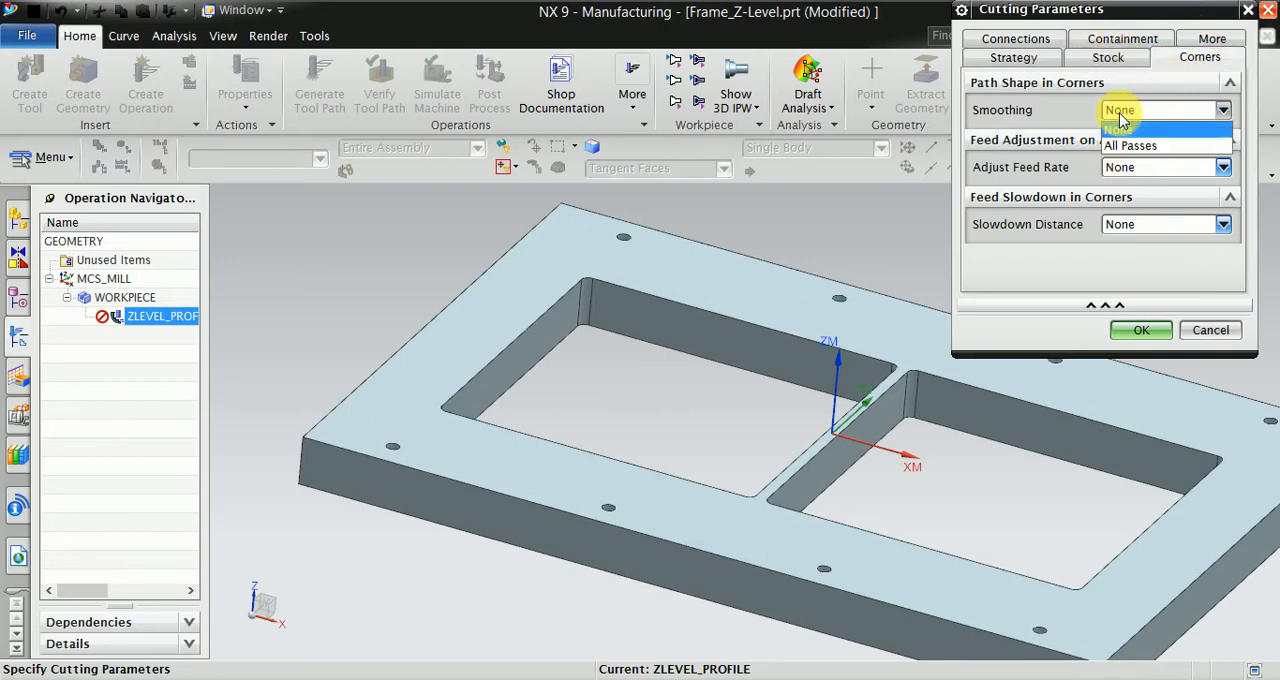
click(1120, 148)
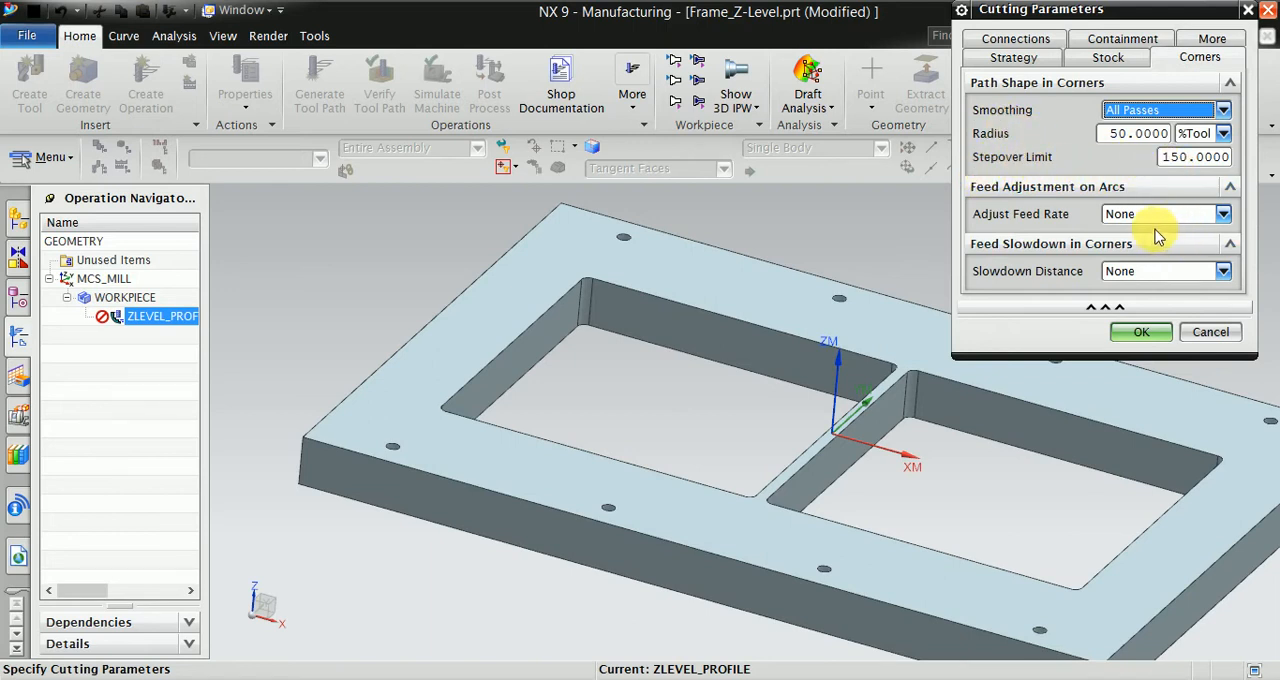
click(1127, 273)
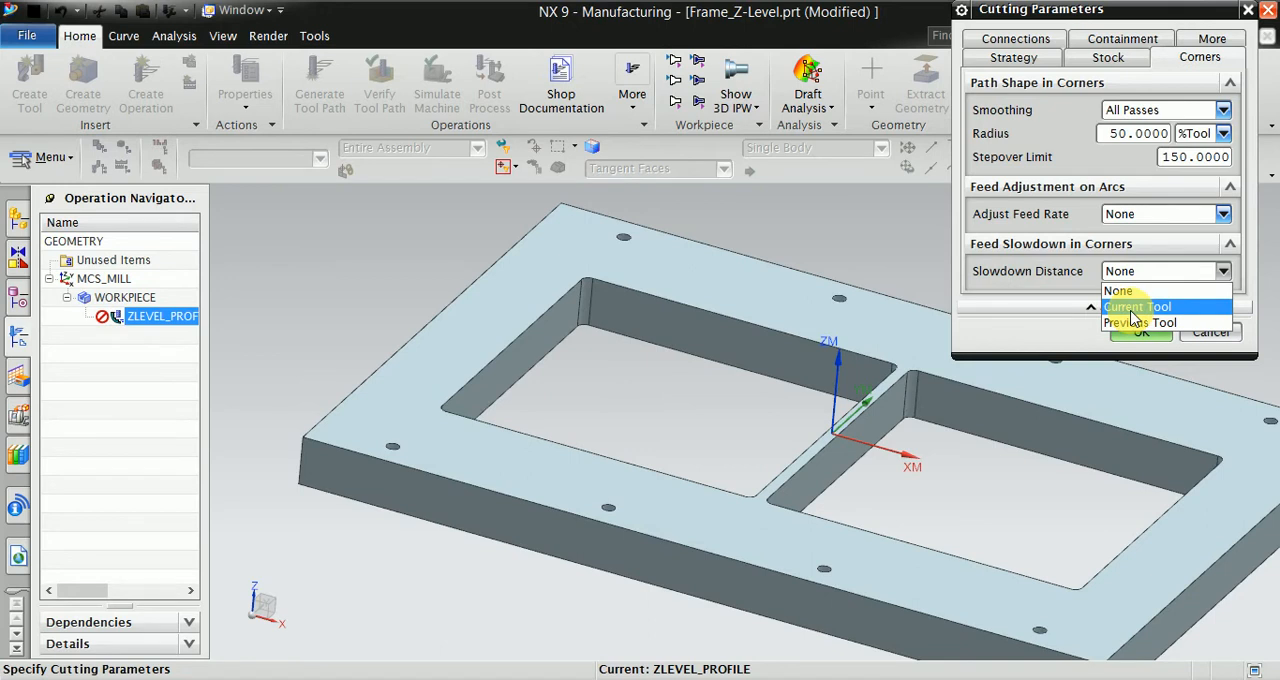
click(1133, 307)
double_click(1170, 295)
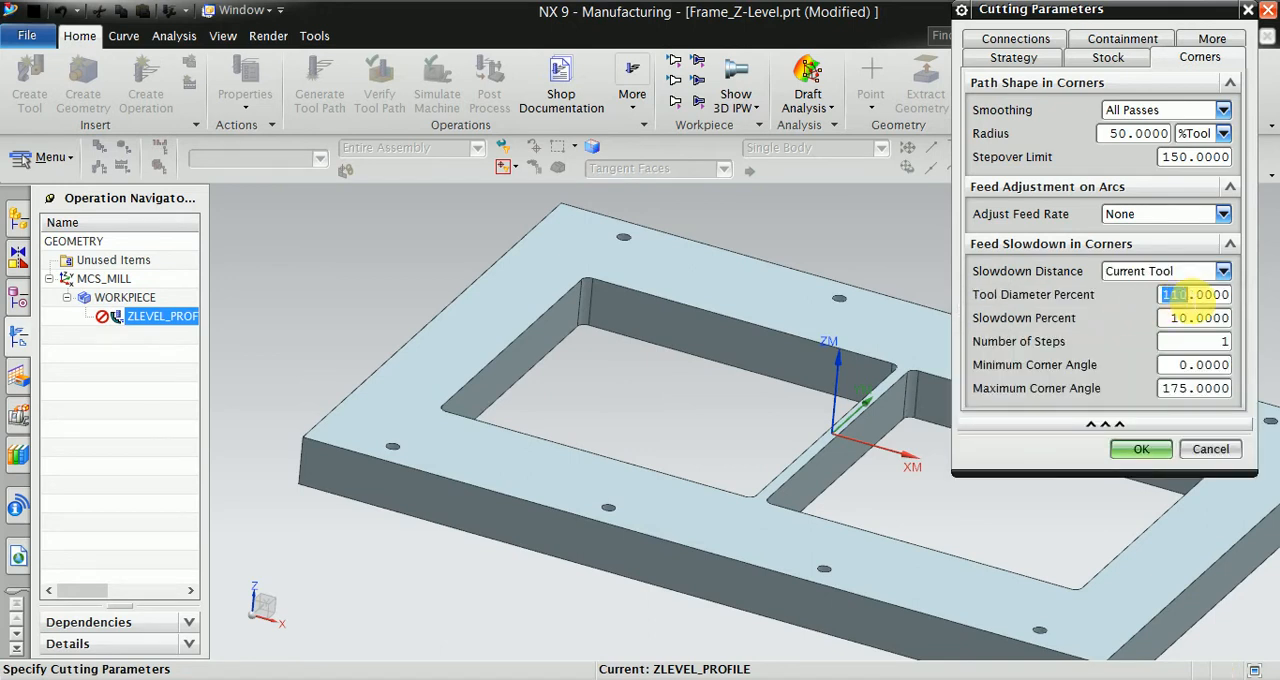
text(50)
double_click(1180, 318)
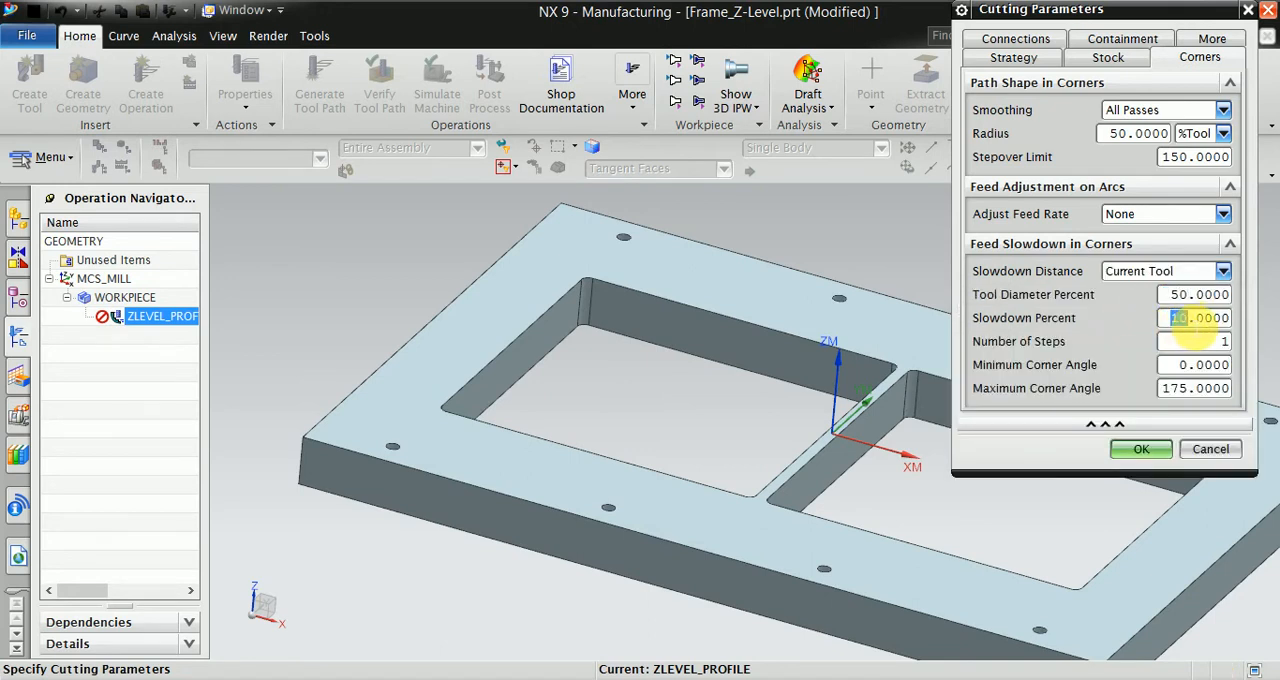
text(50)
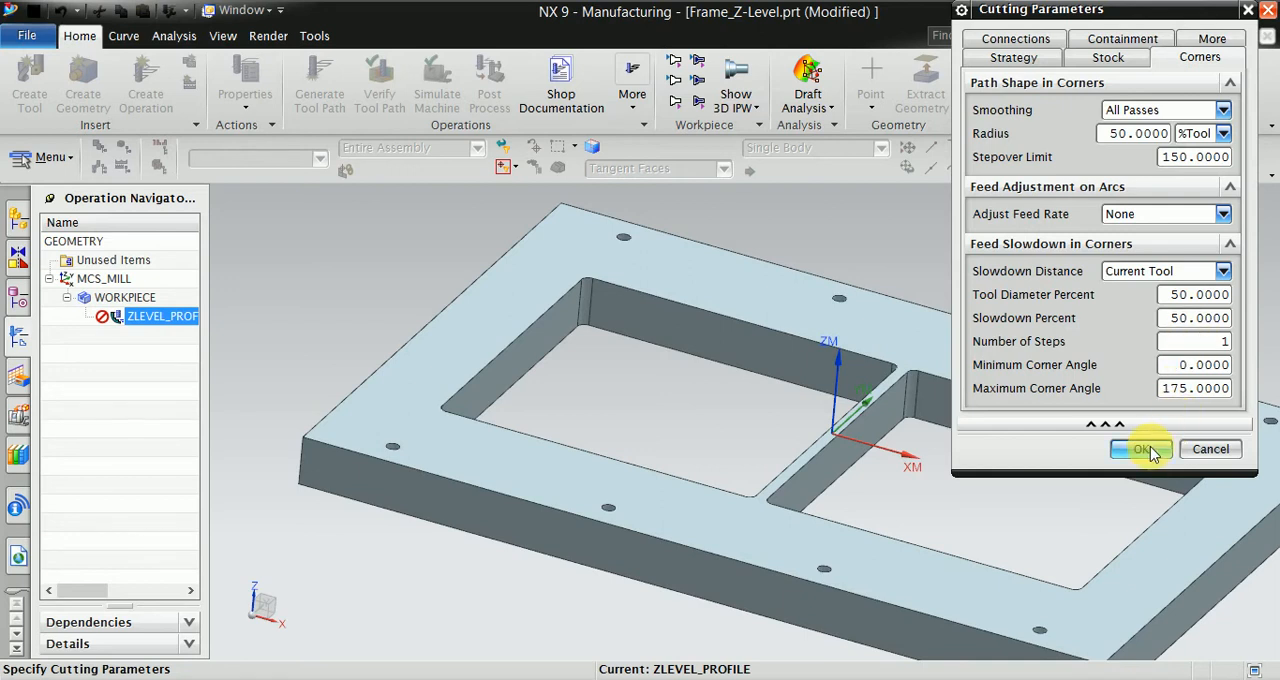
- Set the level-to-level connection to Ramp on Part with a 0.8 degree ramp angle and accept the cutting parameters
click(1003, 42)
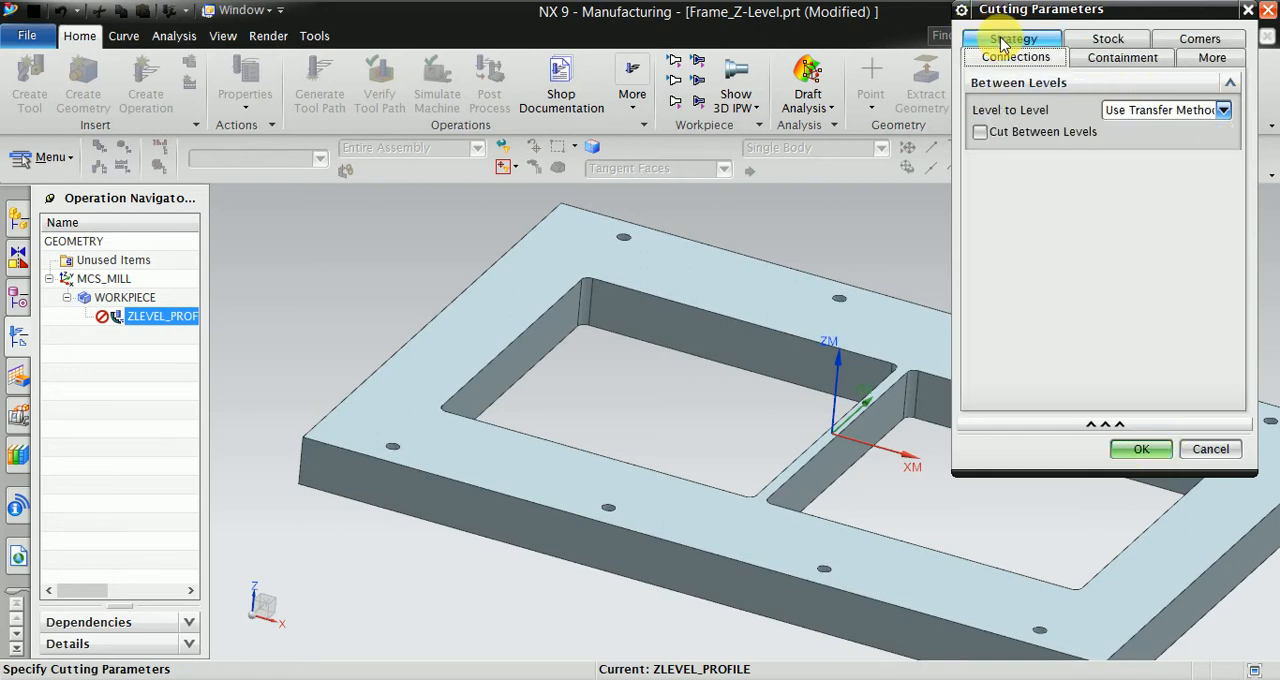
click(1134, 109)
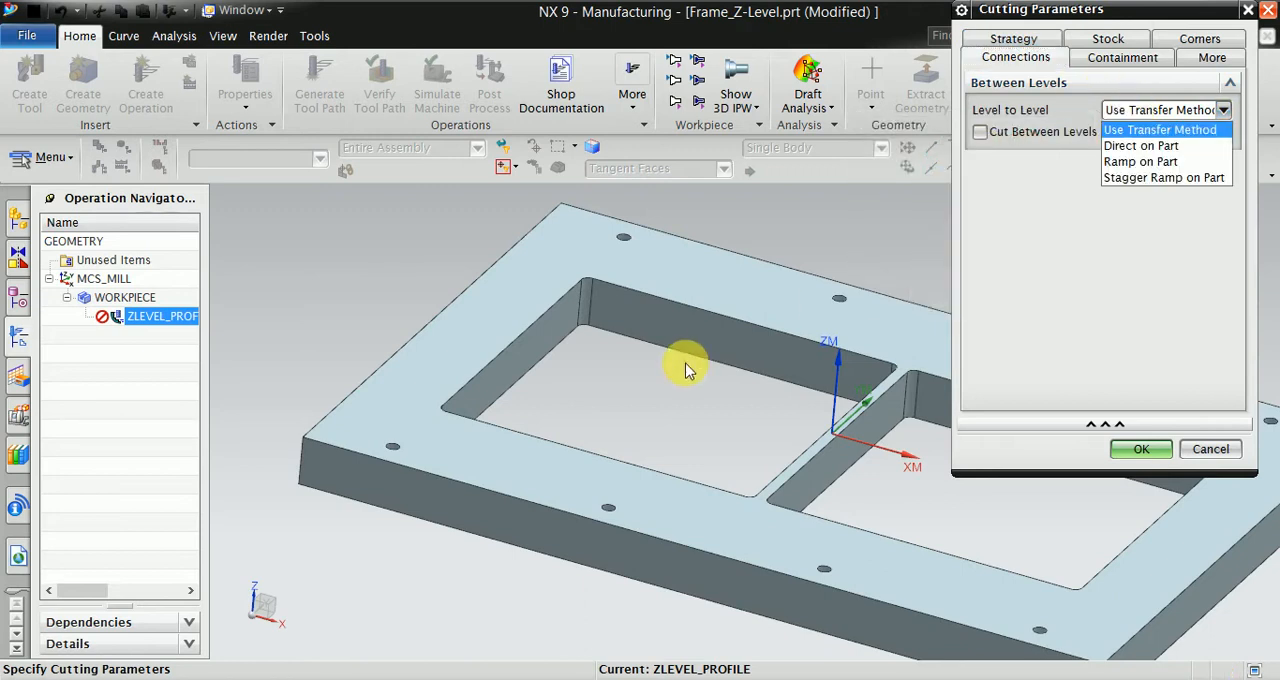
click(1121, 164)
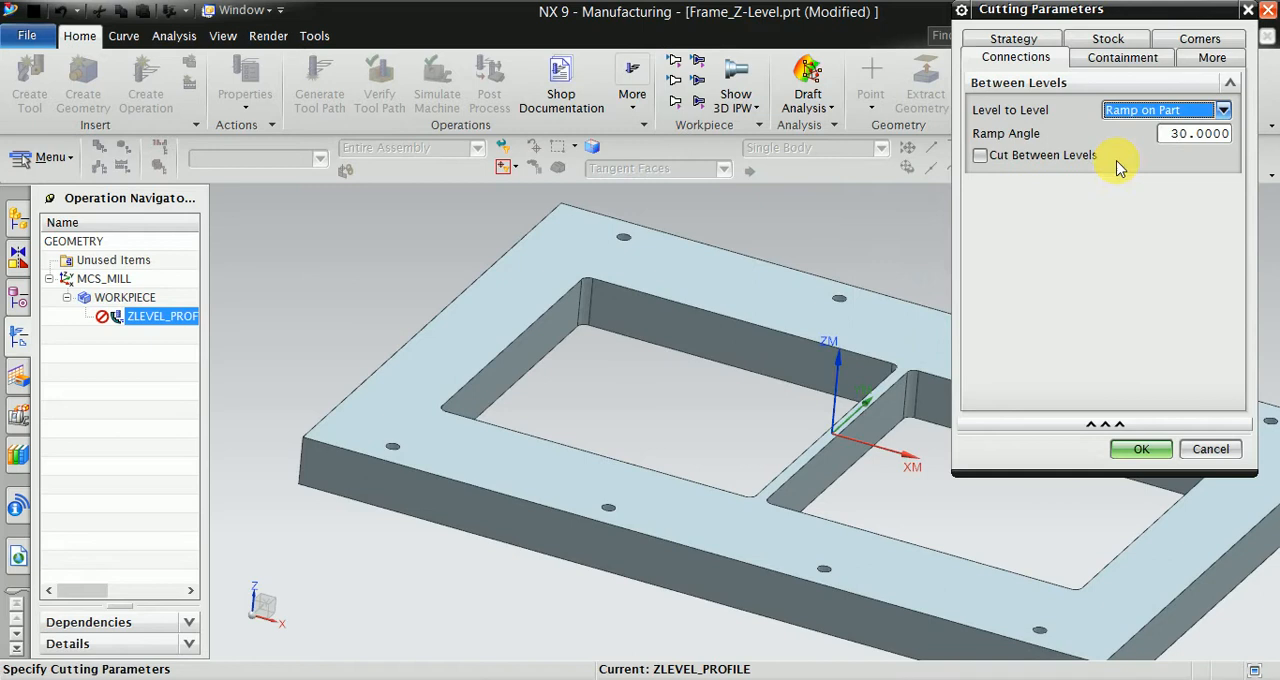
double_click(1181, 140)
text(0)
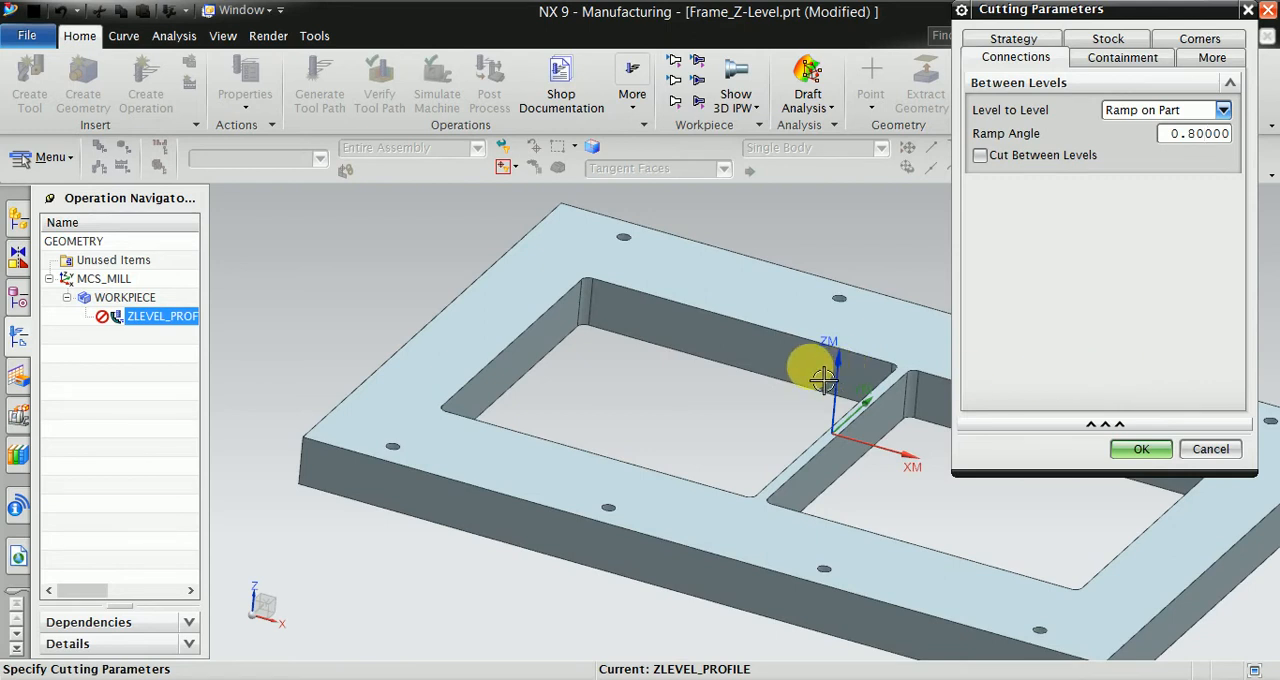
click(1140, 451)
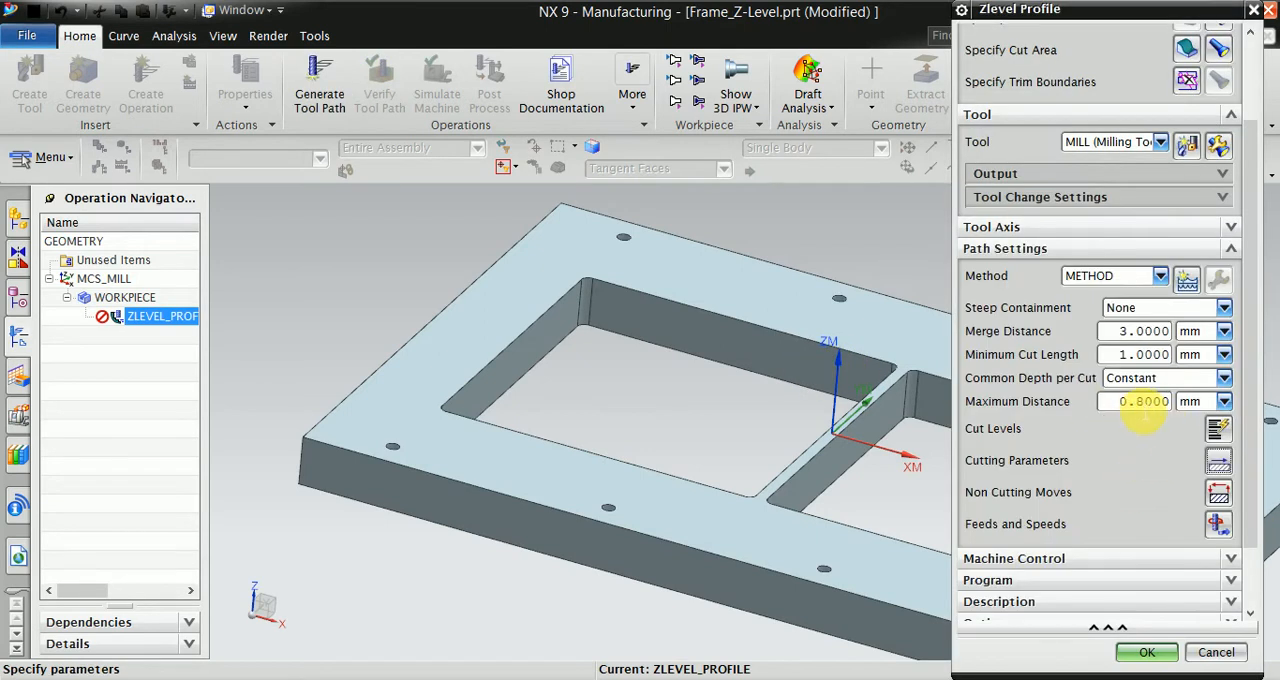
- In the non cutting moves, set the closed area engage to Ramp on Shape and the open area engage to Same as Closed Area
click(1219, 498)
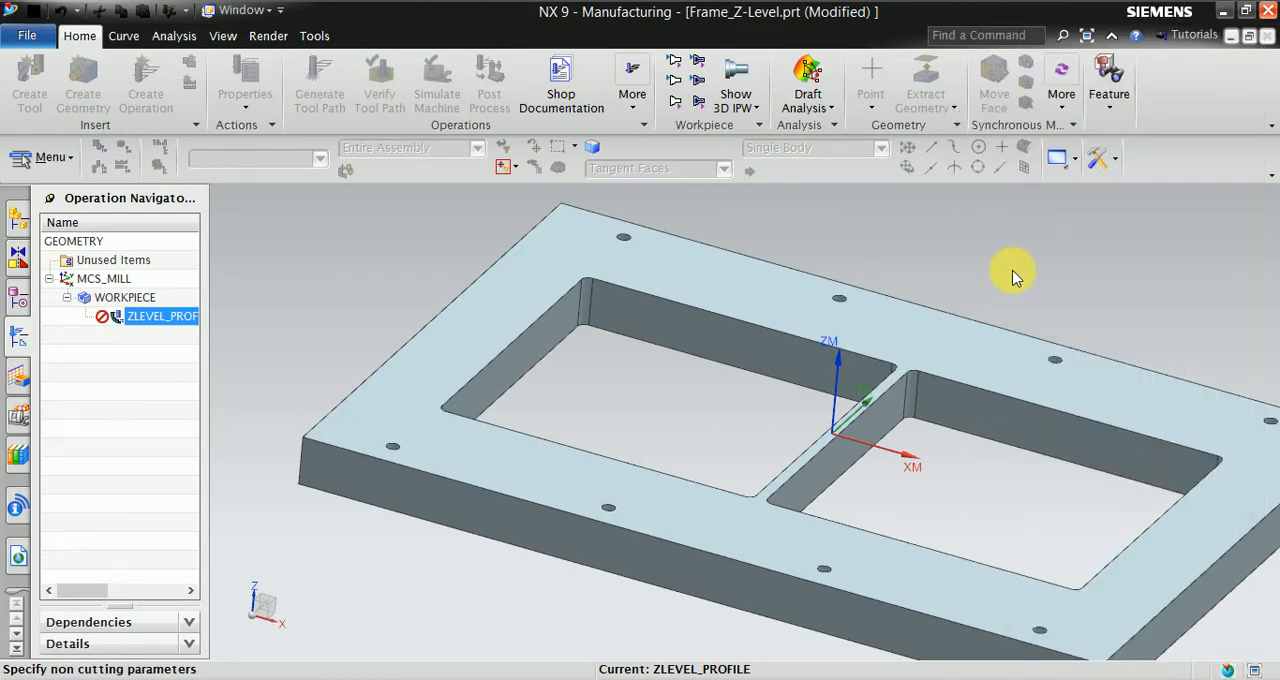
click(1135, 119)
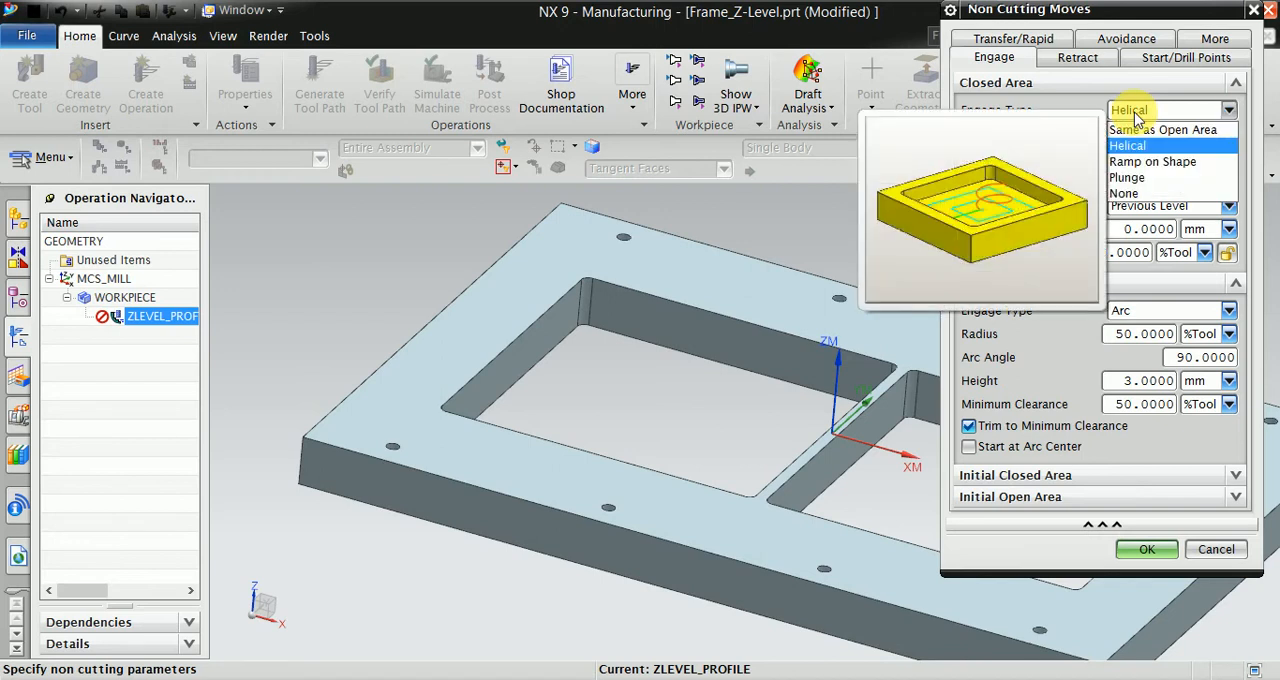
click(1157, 162)
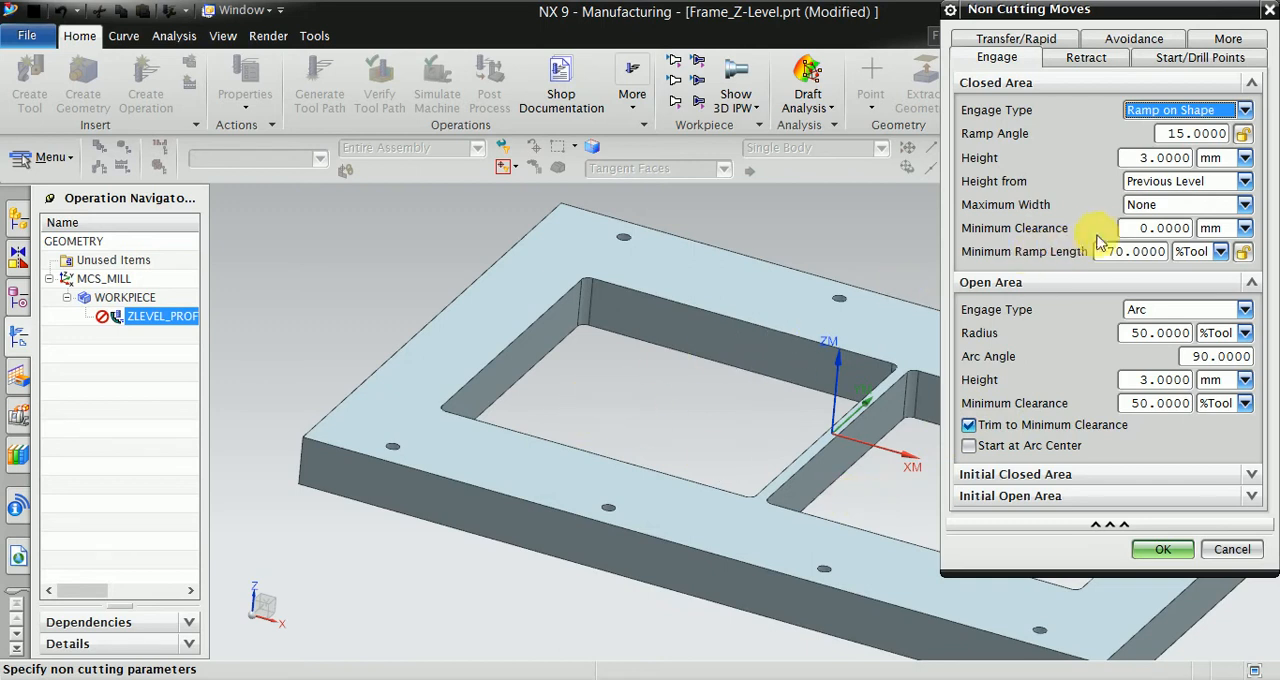
click(1150, 309)
click(1165, 329)
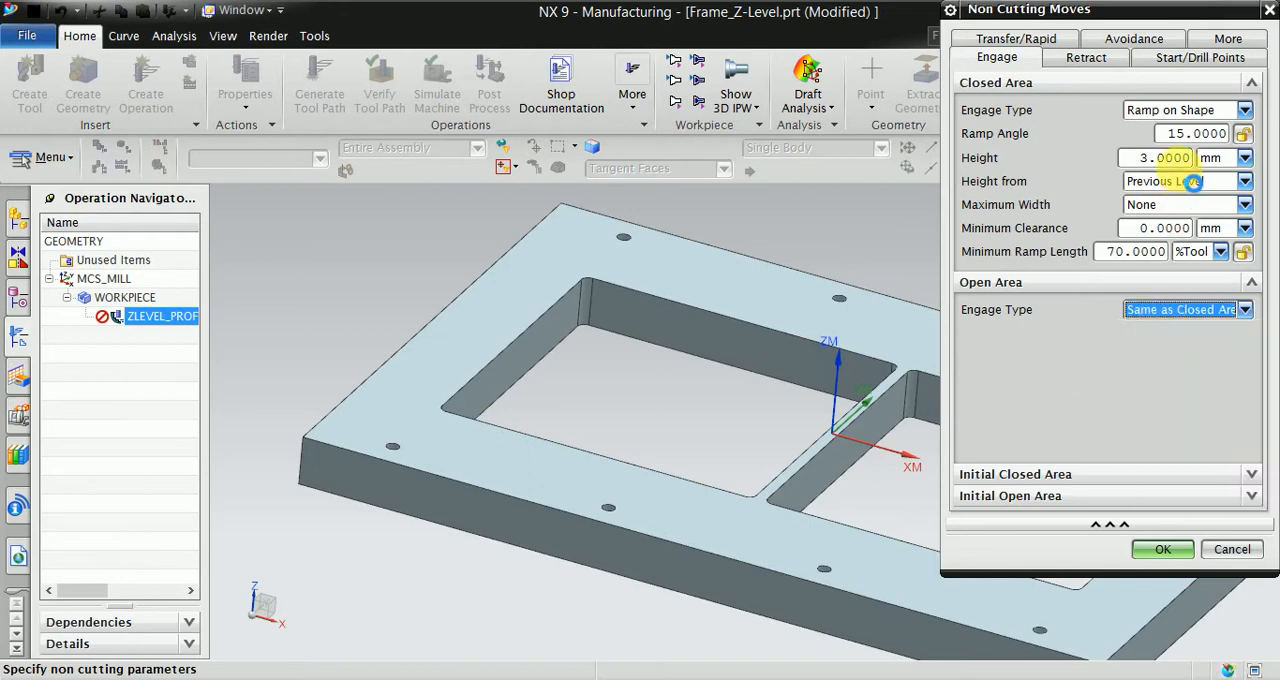
- Set the closed area engage ramp angle to 0.3 and the height to 0.5 mm, and accept the non cutting moves
double_click(1218, 133)
text(0)
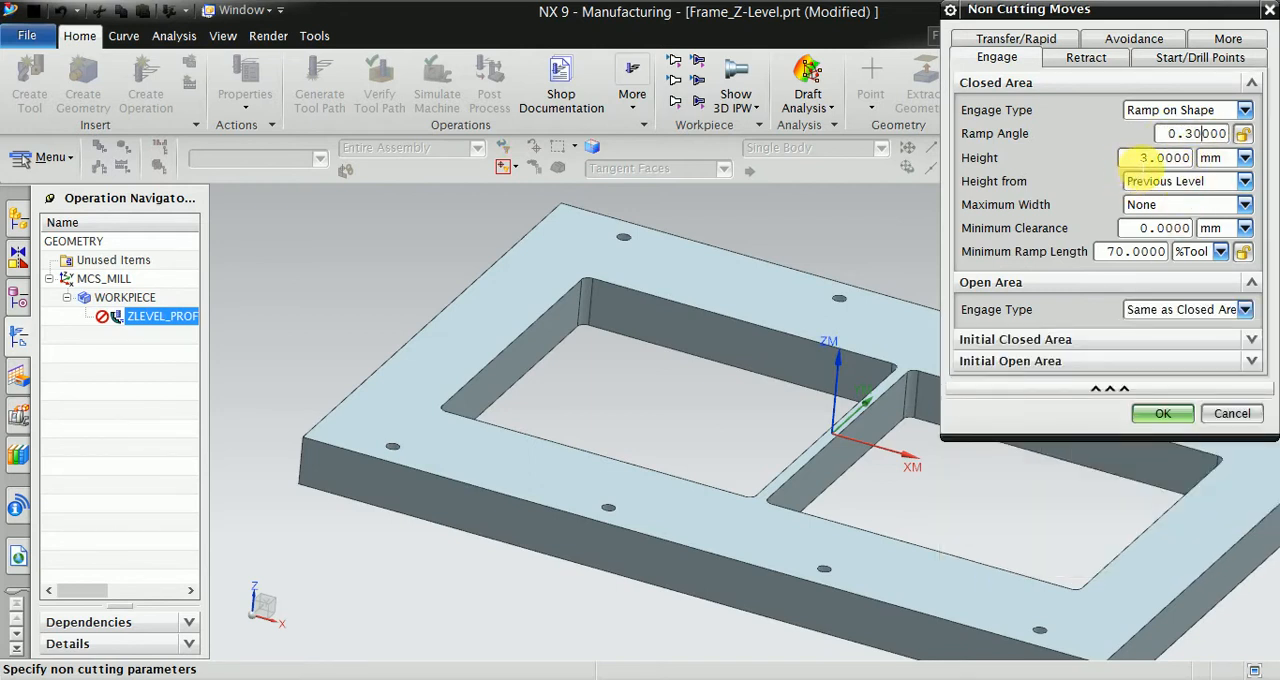
drag(1138, 158, 1162, 158)
text(000)
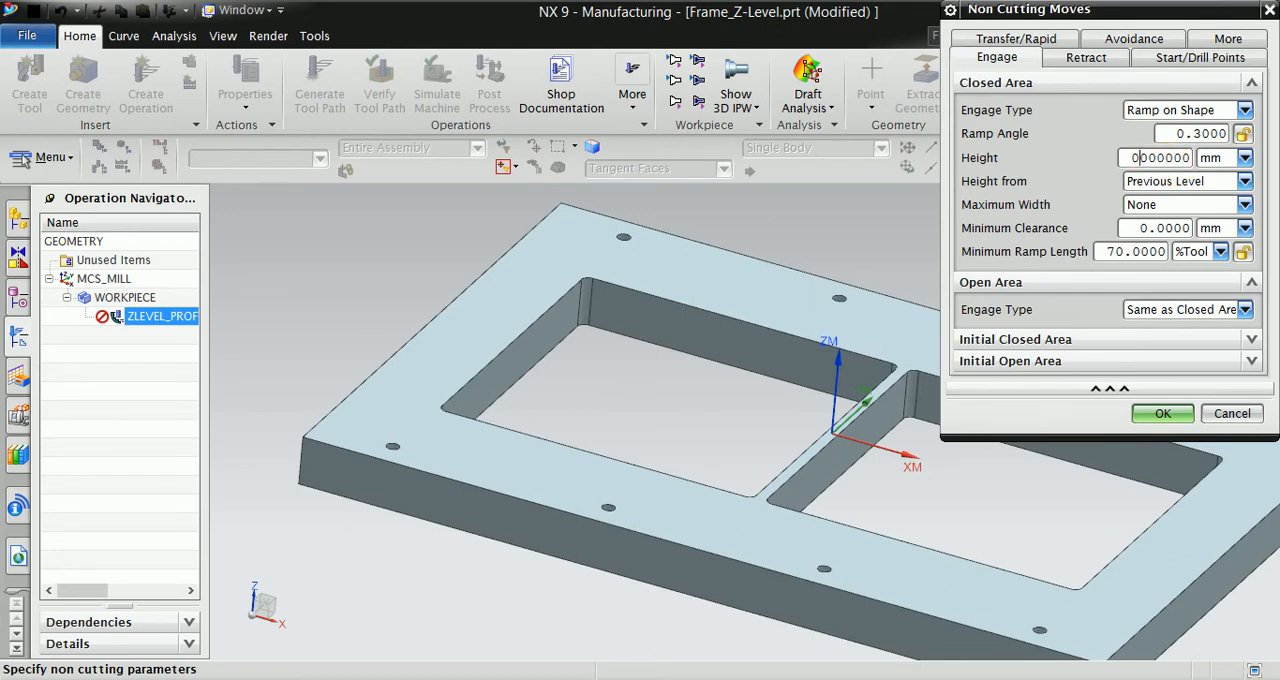
text(.5)
click(1163, 413)
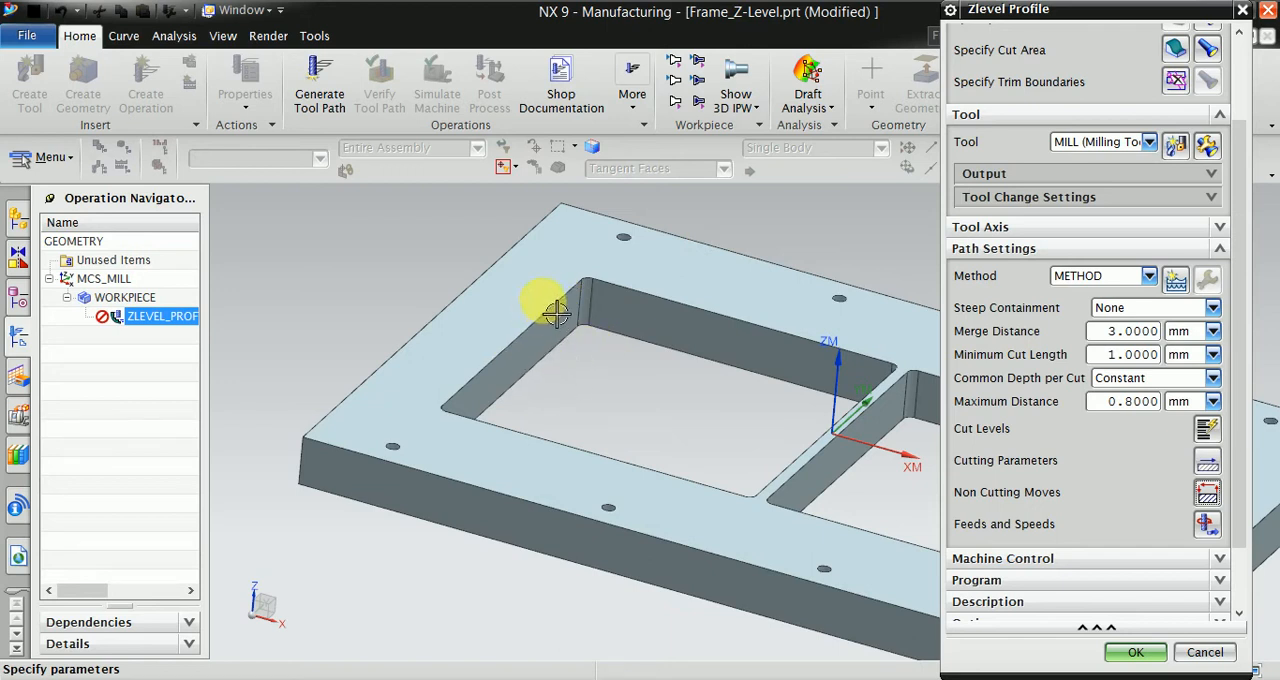
- Set the spindle speed to 2000 rpm and the cut feed rate to 4000 mmpm, recalculate the feeds and speeds, and accept them
click(1206, 523)
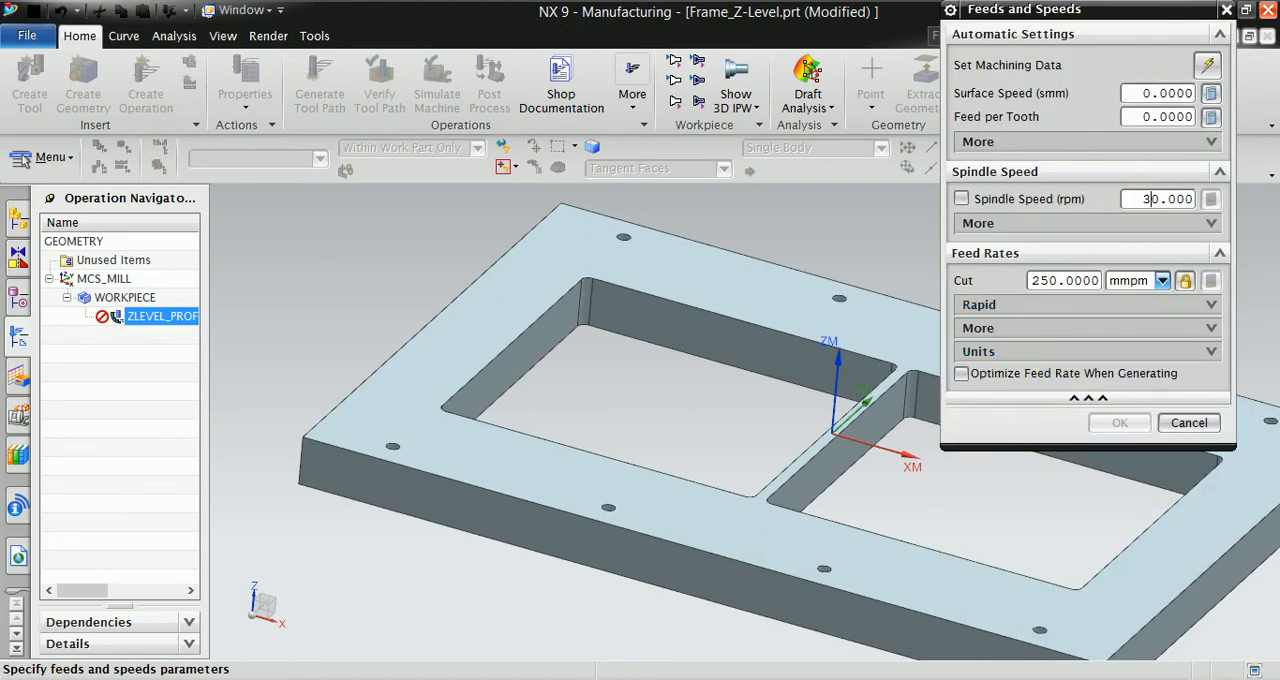
text(2000)
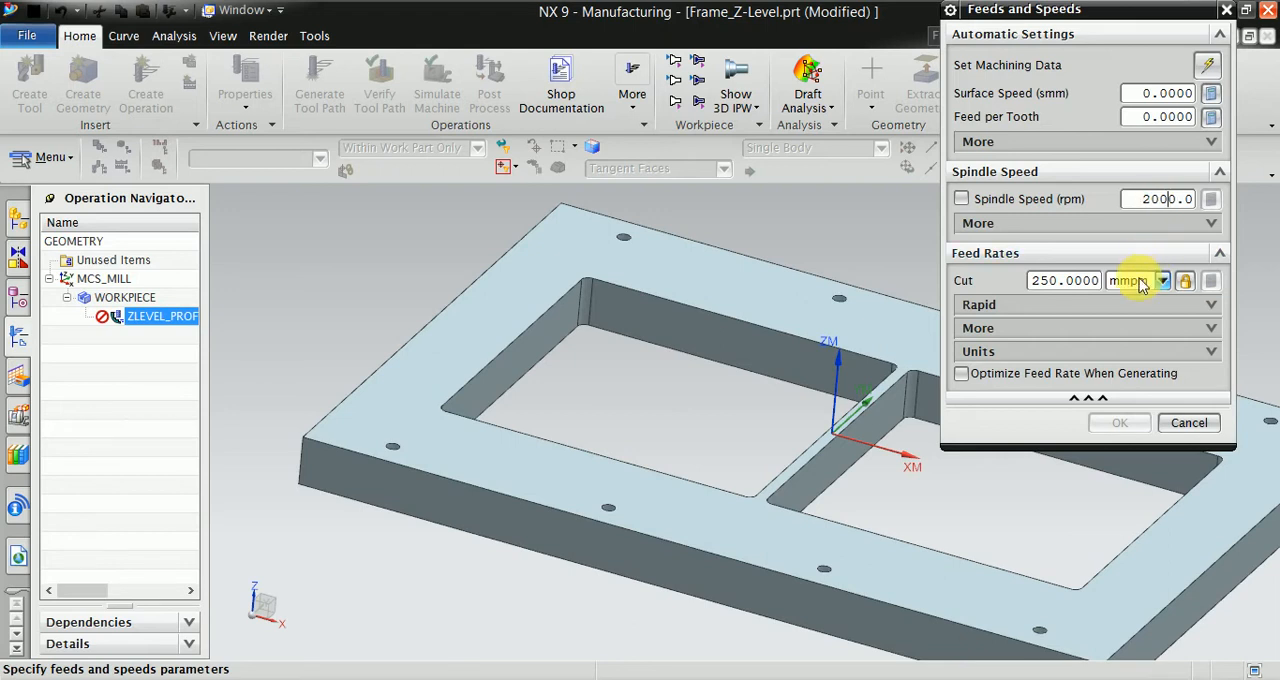
drag(1063, 287, 1018, 284)
text(4000)
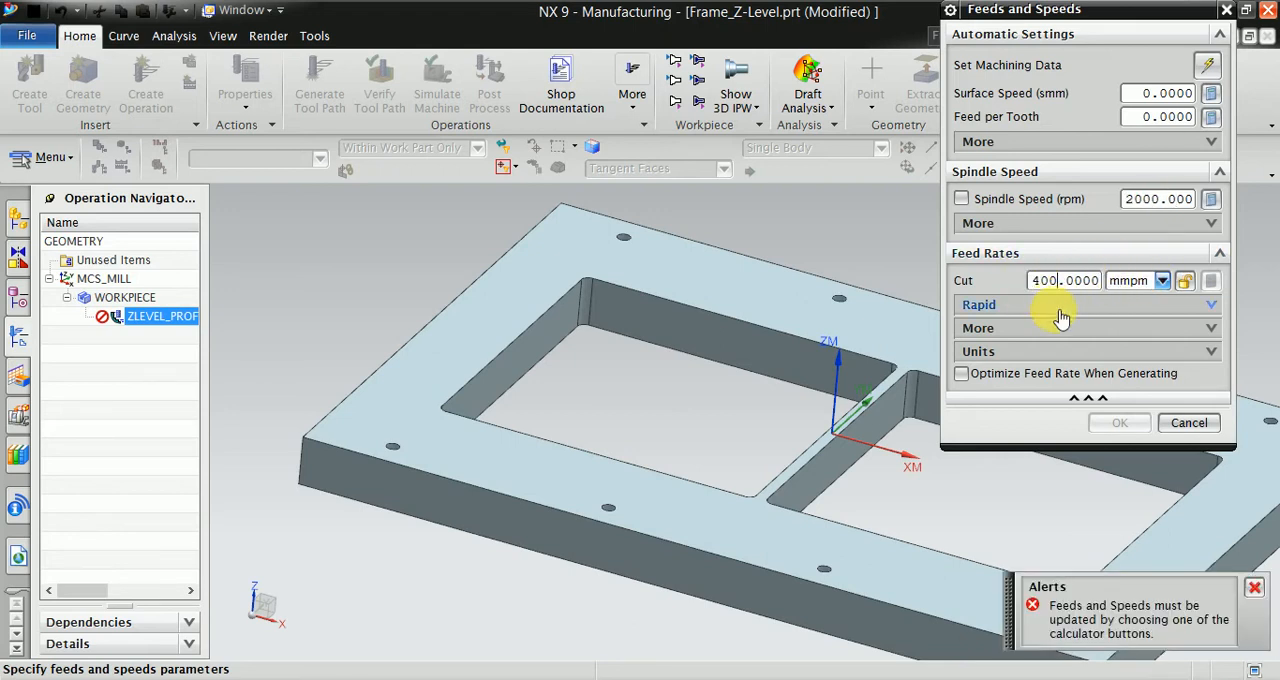
click(1211, 199)
click(1120, 422)
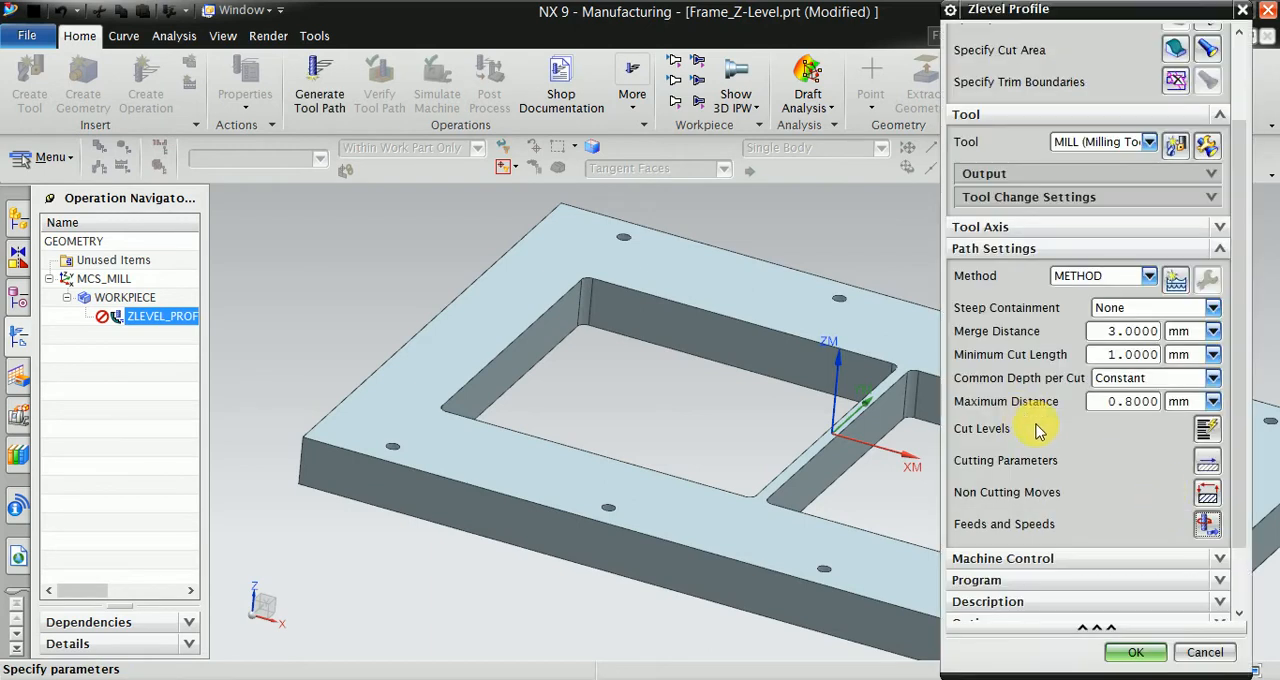
- Generate the tool path for the Zlevel Profile operation
scroll(1198, 503, down, 2)
click(1040, 597)
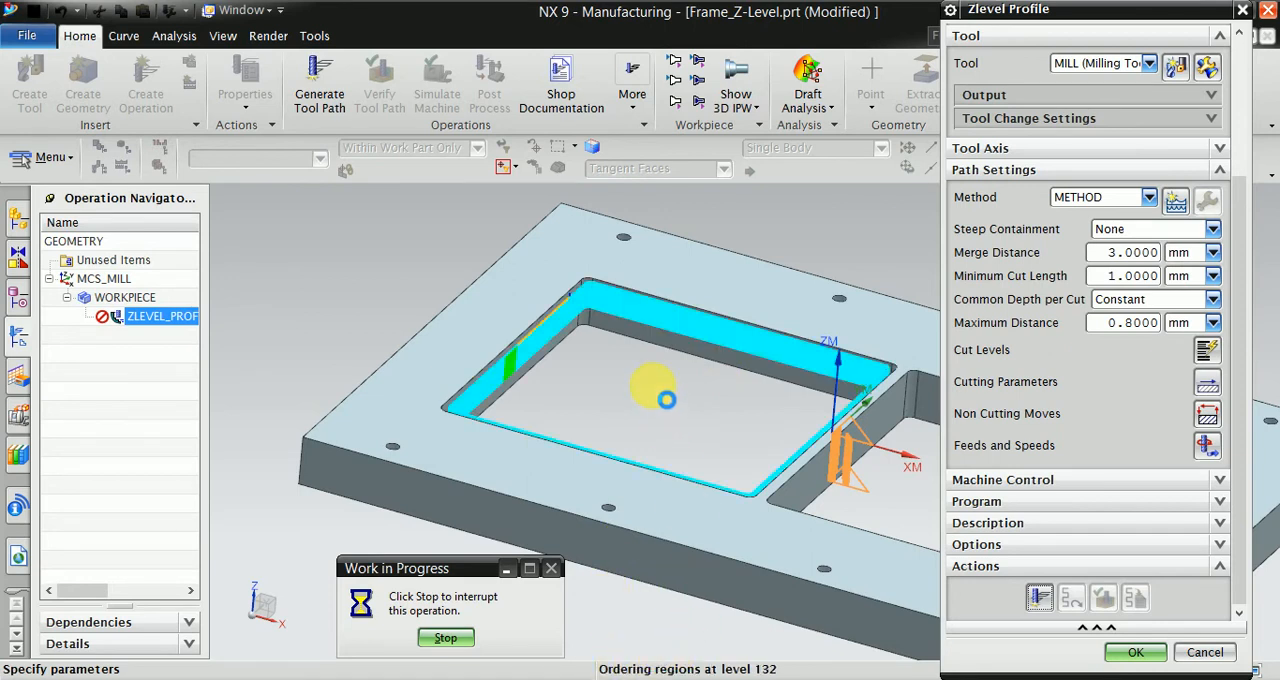
- Examine the generated tool path on the pocket wall up close, checking the initial engage ramp and the ramped transitions between cut levels
scroll(662, 398, up, 3)
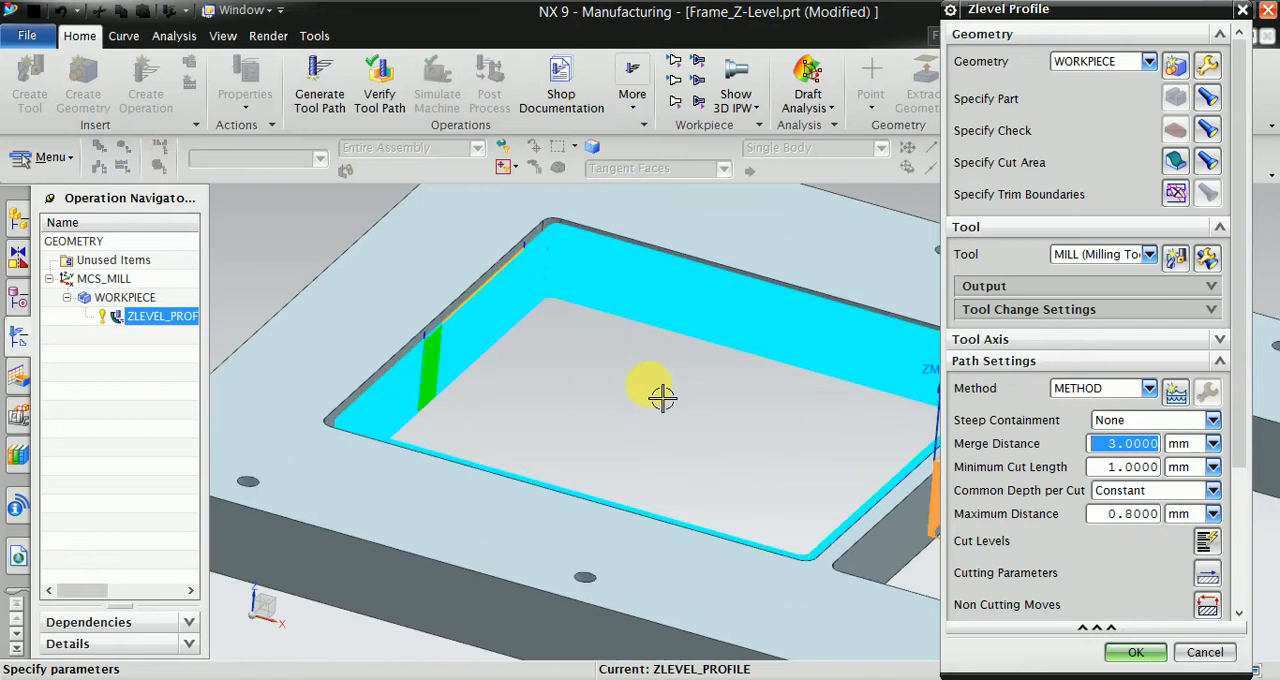
mouse_move(662, 398)
middle_down()
mouse_move(643, 371)
mouse_move(649, 383)
middle_up()
scroll(660, 306, up, 3)
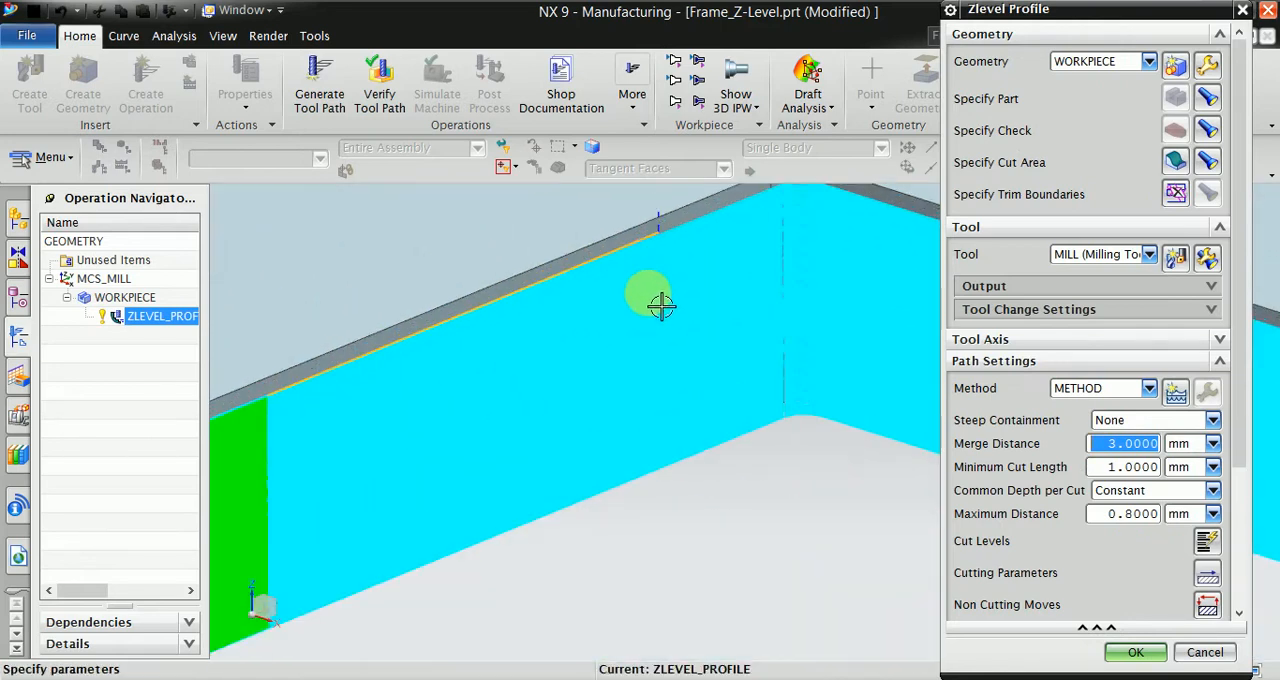
scroll(678, 240, up, 3)
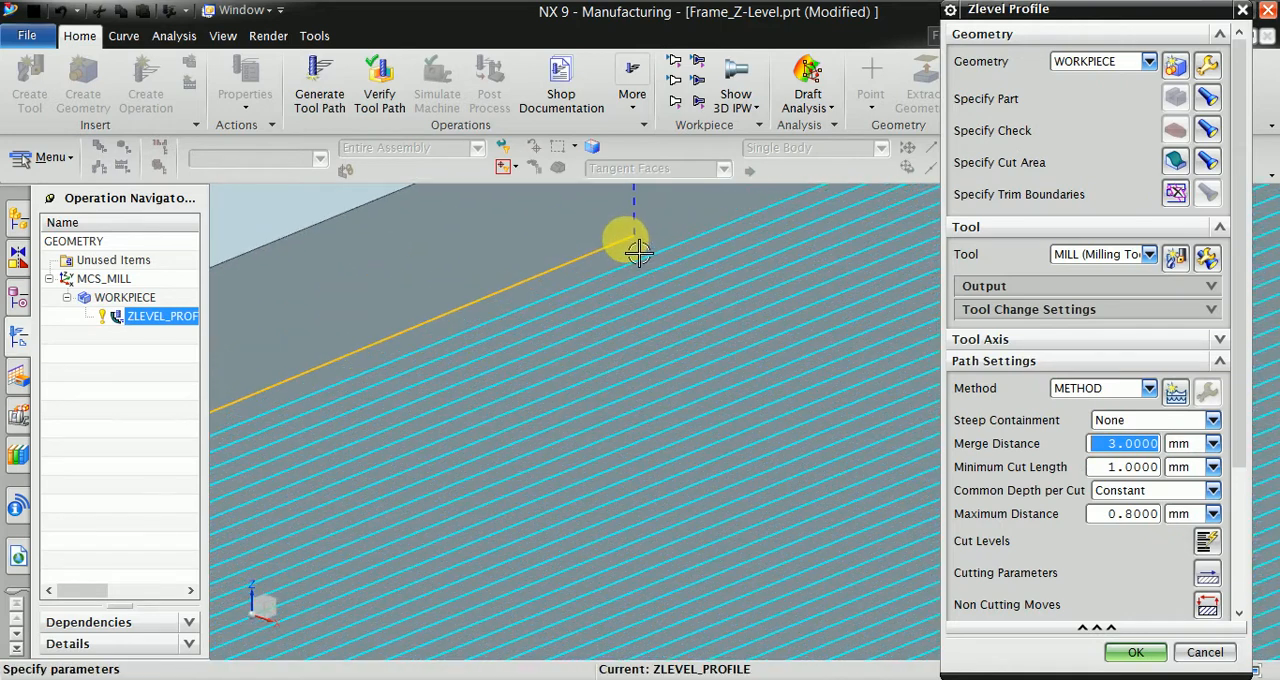
scroll(668, 248, down, 3)
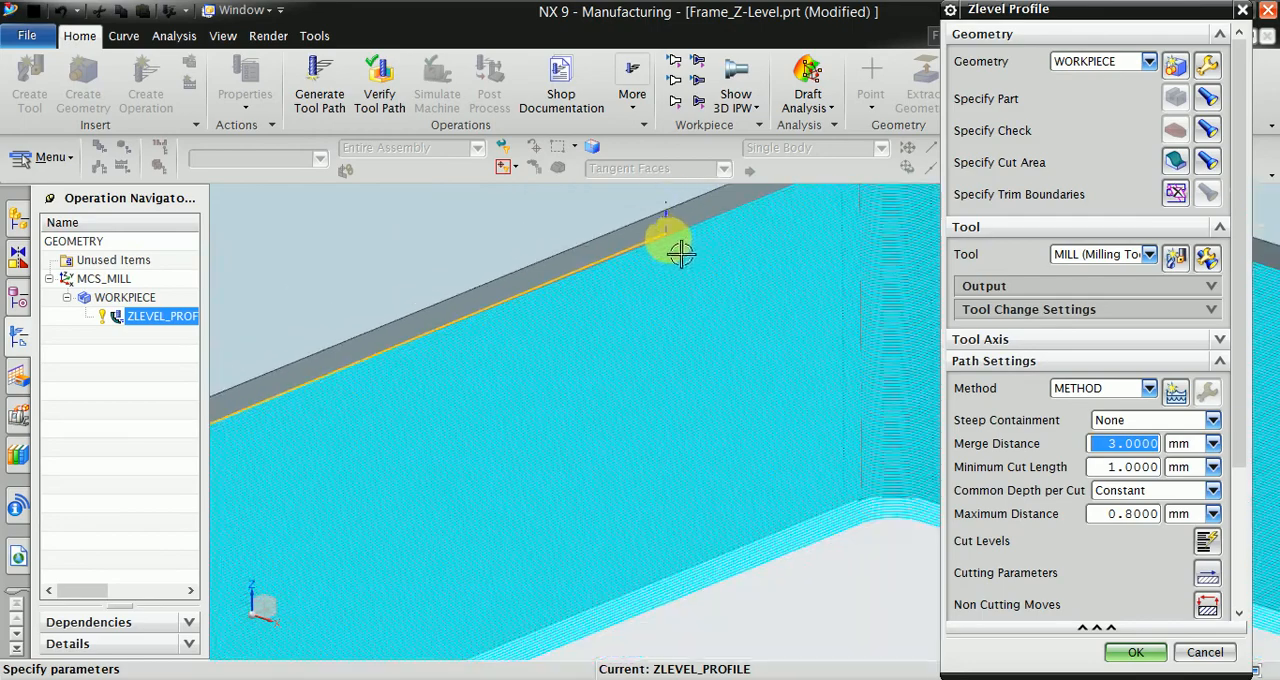
scroll(690, 240, up, 1)
scroll(725, 226, down, 2)
scroll(706, 230, up, 3)
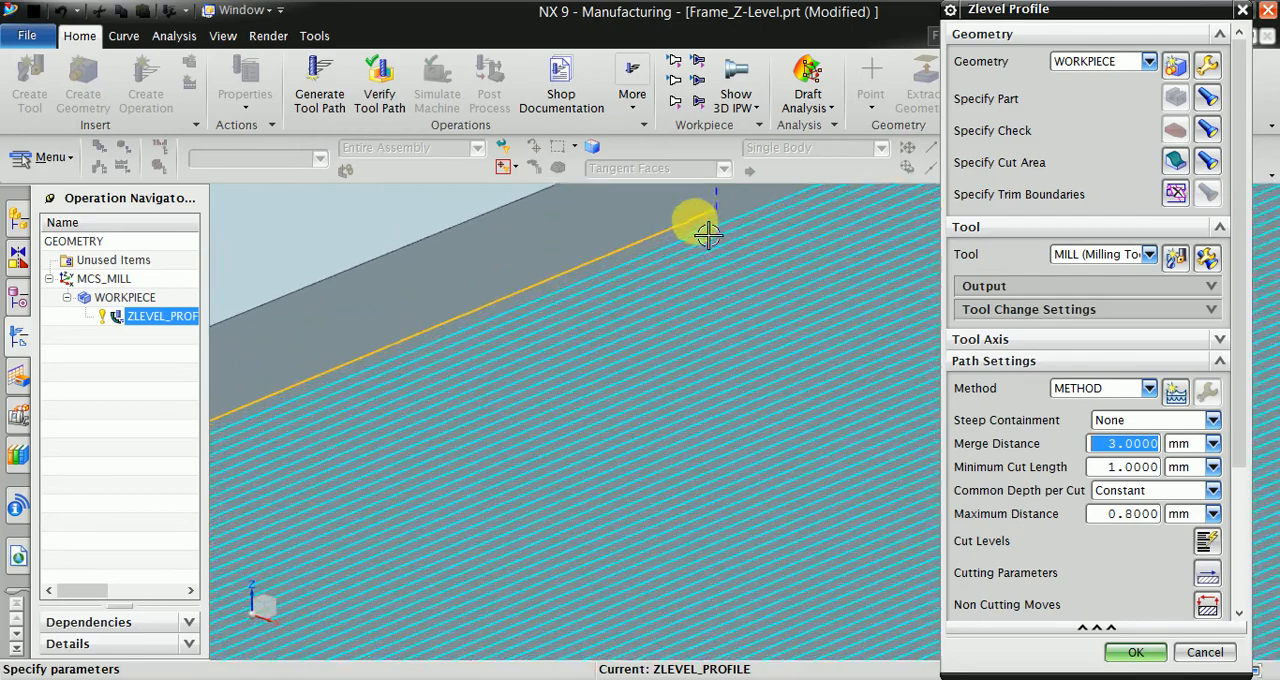
scroll(749, 243, down, 4)
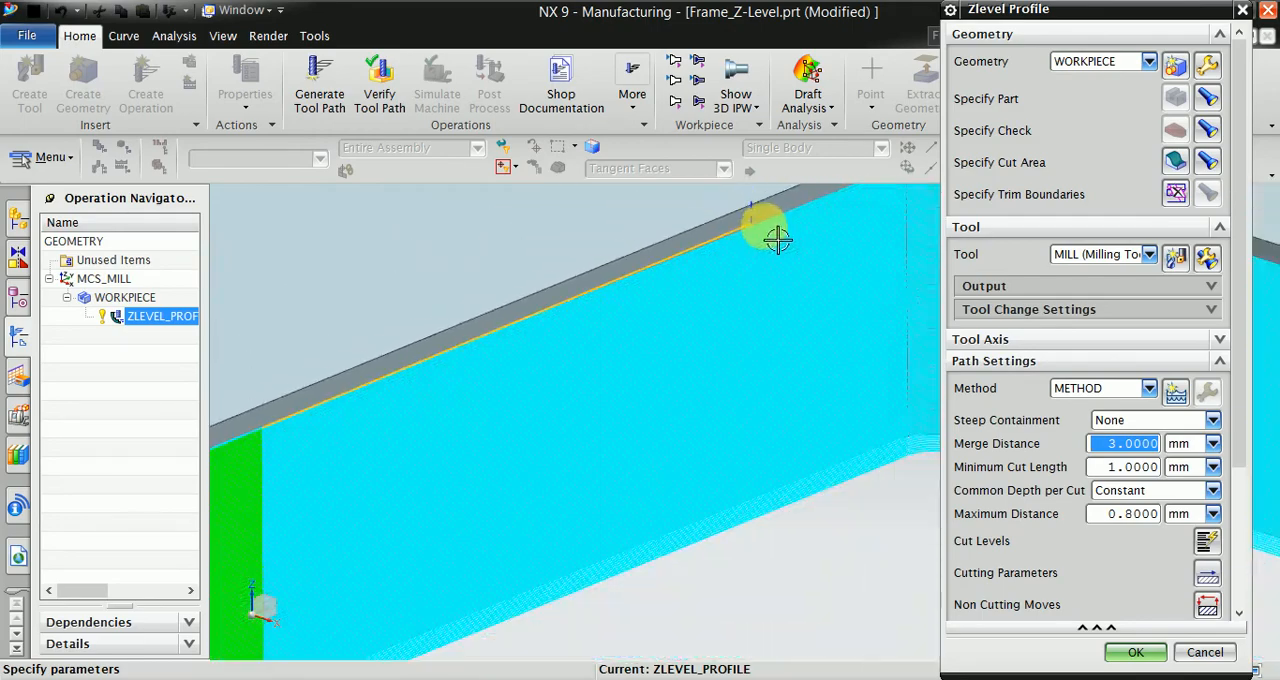
scroll(760, 235, up, 2)
scroll(715, 230, down, 1)
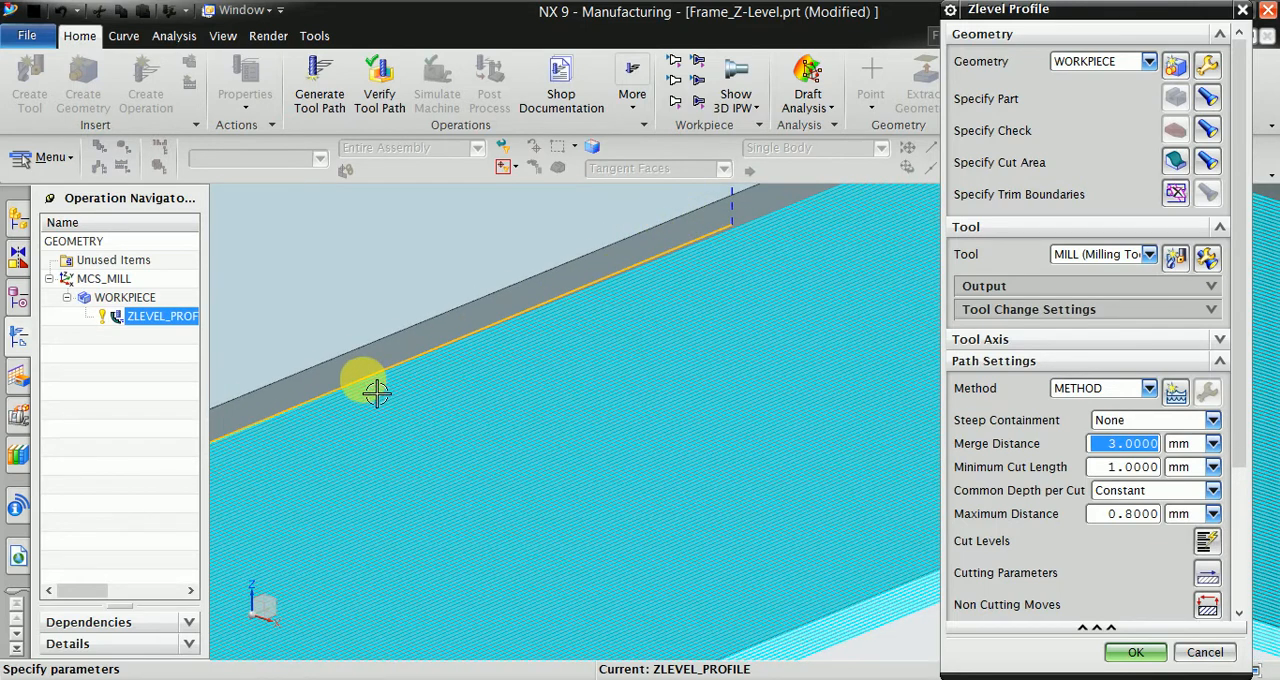
scroll(800, 265, down, 1)
scroll(443, 389, up, 2)
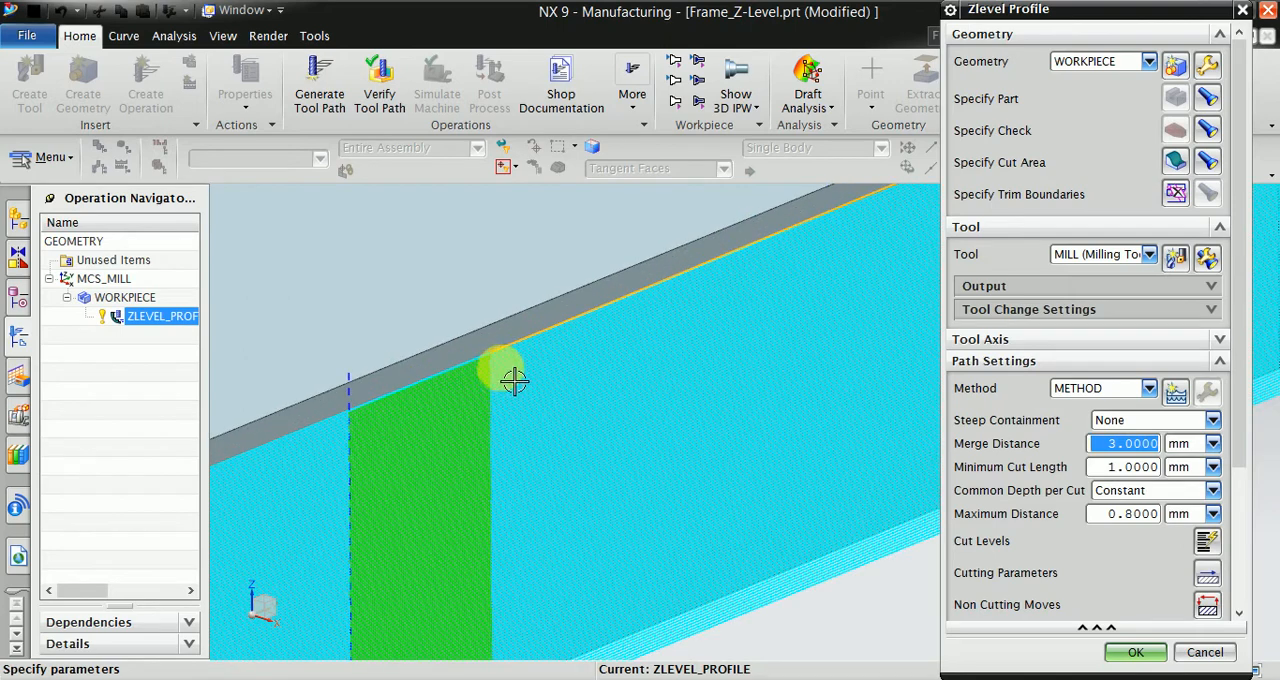
scroll(513, 380, up, 2)
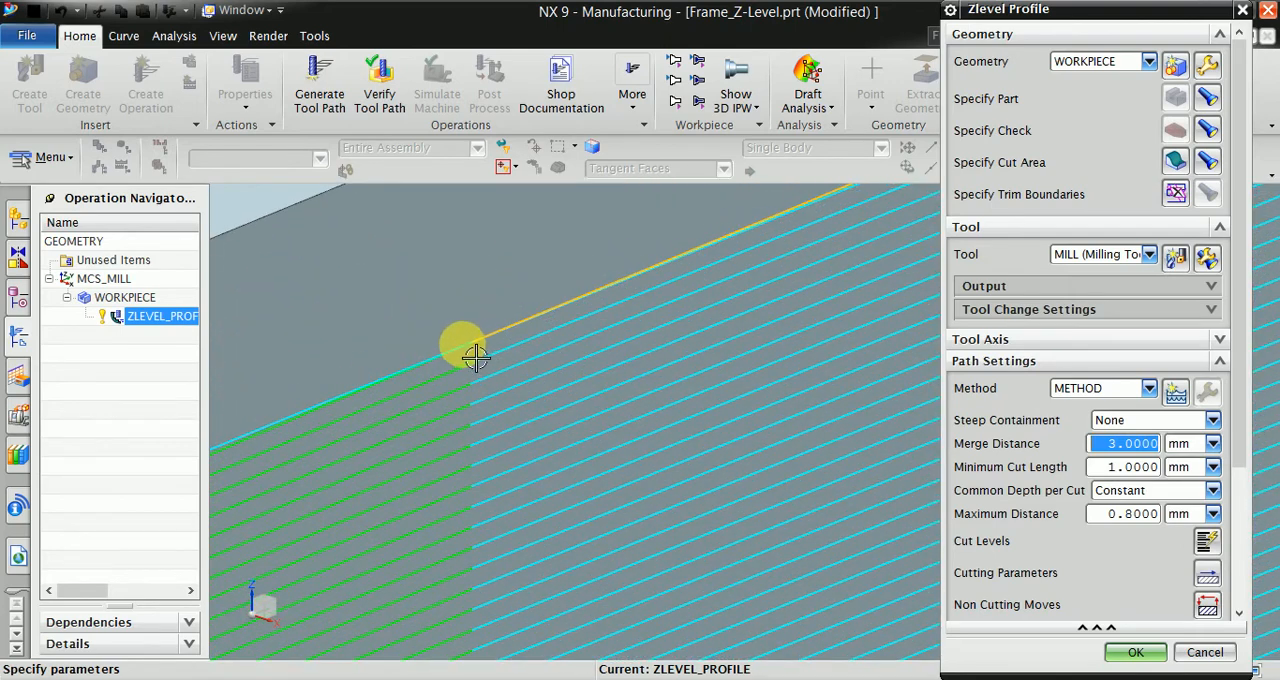
scroll(640, 330, down, 2)
scroll(620, 322, up, 1)
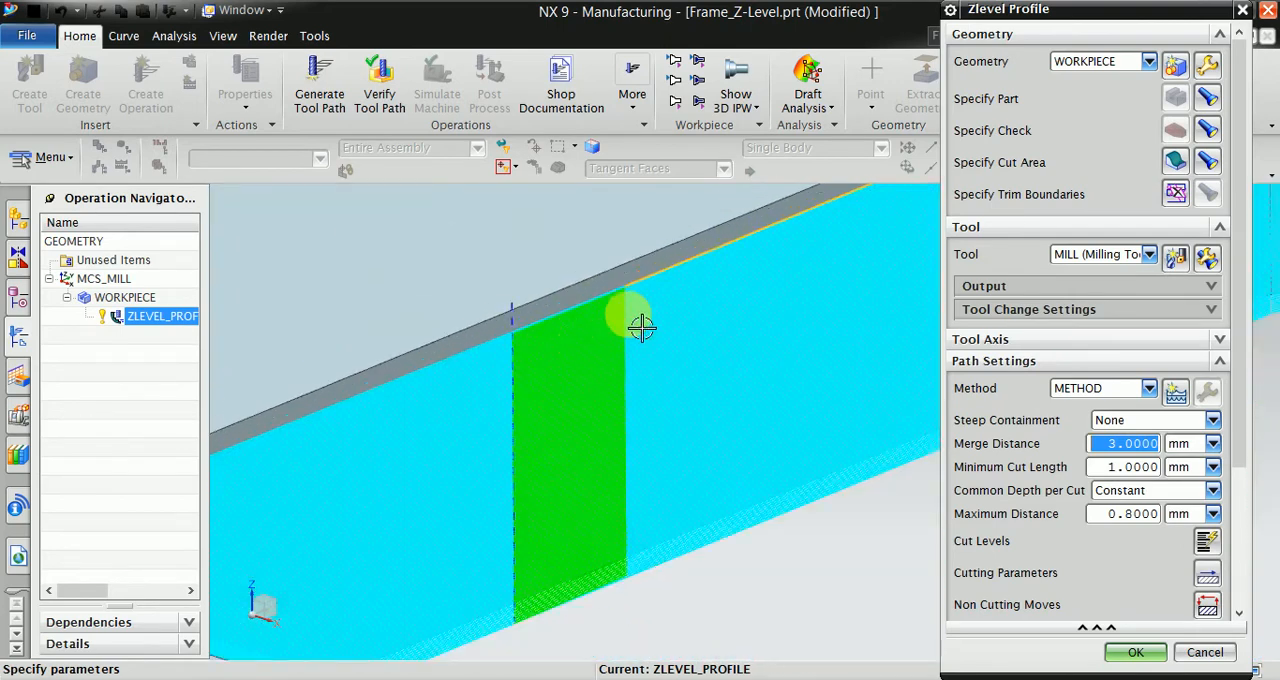
scroll(641, 327, up, 2)
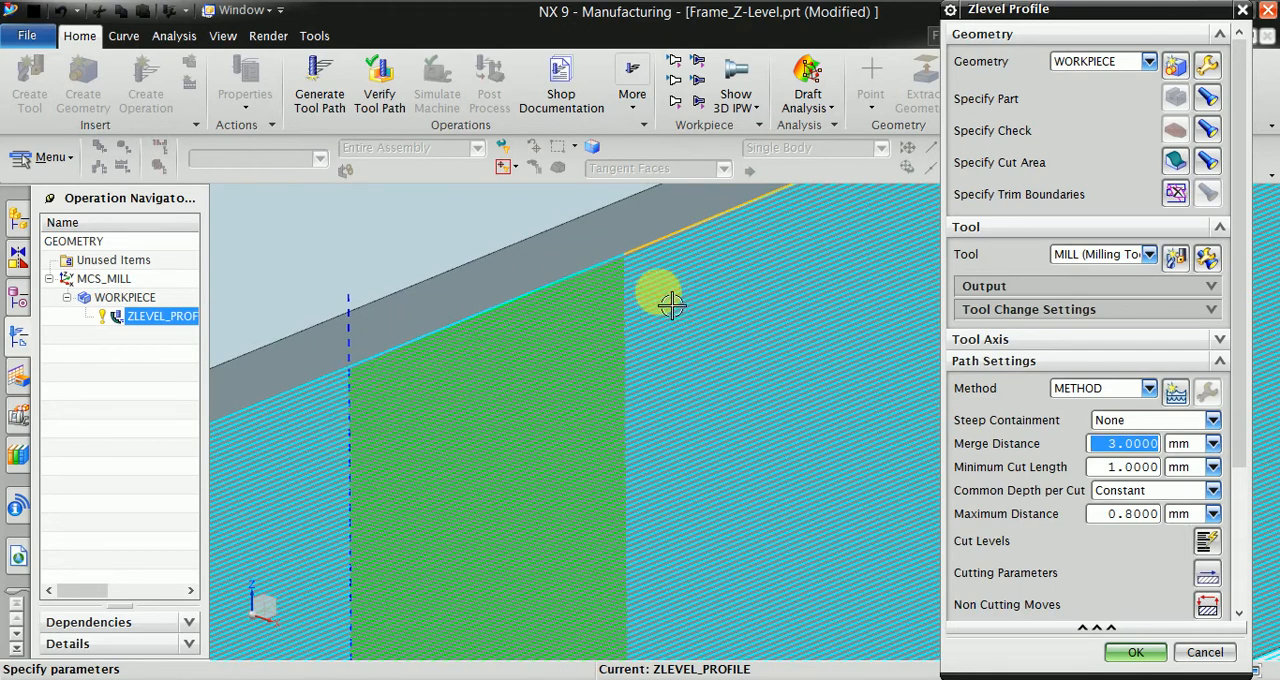
- Open the tool path verification for the Zlevel Profile operation in 3D Dynamic mode and set the animation speed to 2
scroll(585, 290, down, 3)
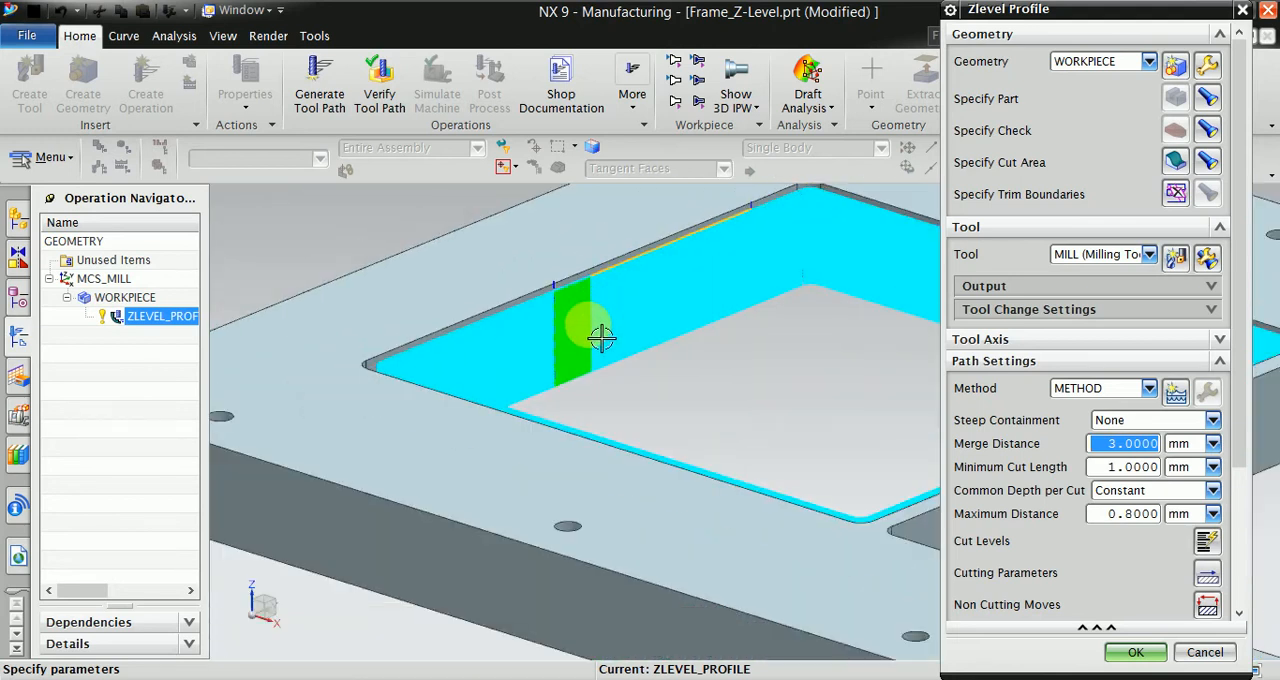
scroll(601, 338, down, 3)
middle_drag(686, 389, 661, 400)
scroll(581, 400, down, 2)
middle_drag(636, 470, 640, 405)
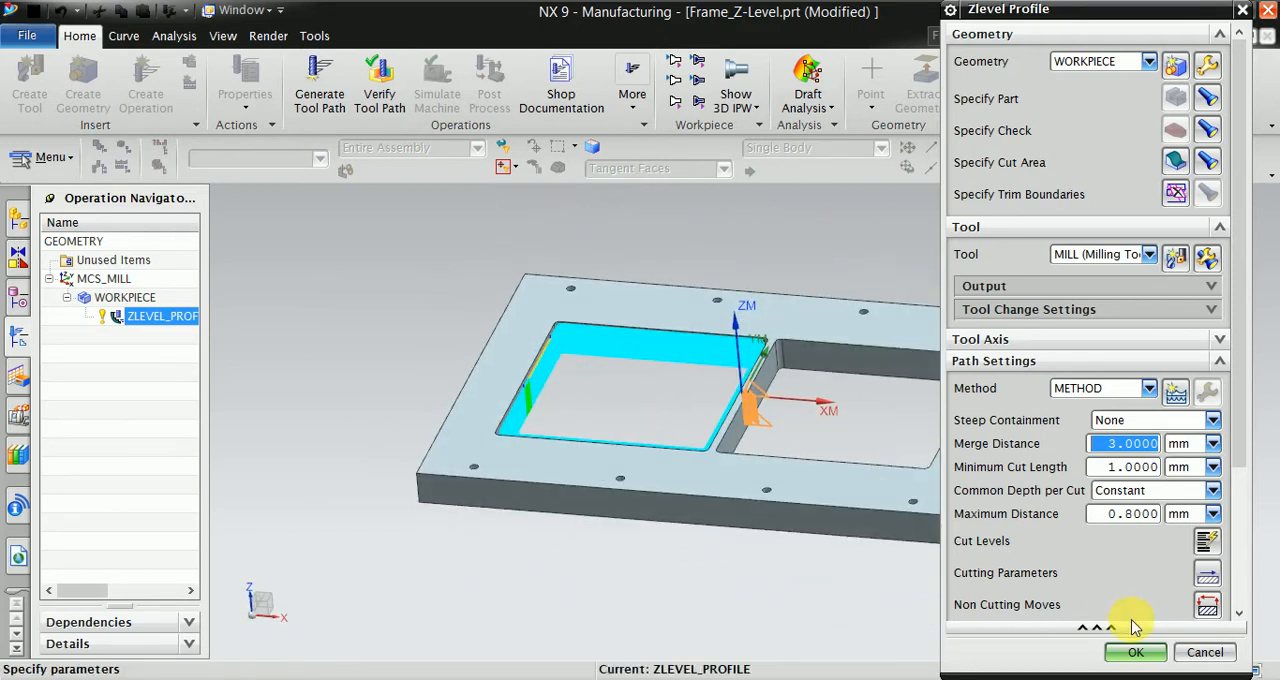
scroll(1134, 600, down, 5)
click(1106, 602)
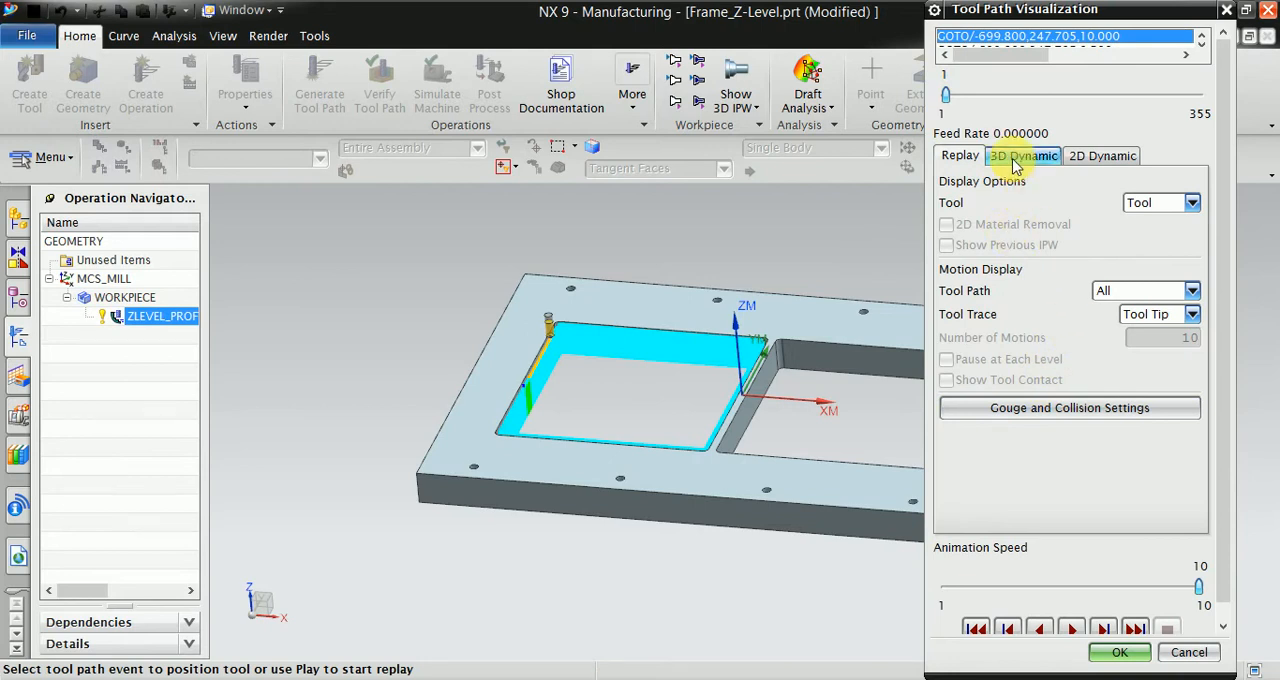
click(1020, 158)
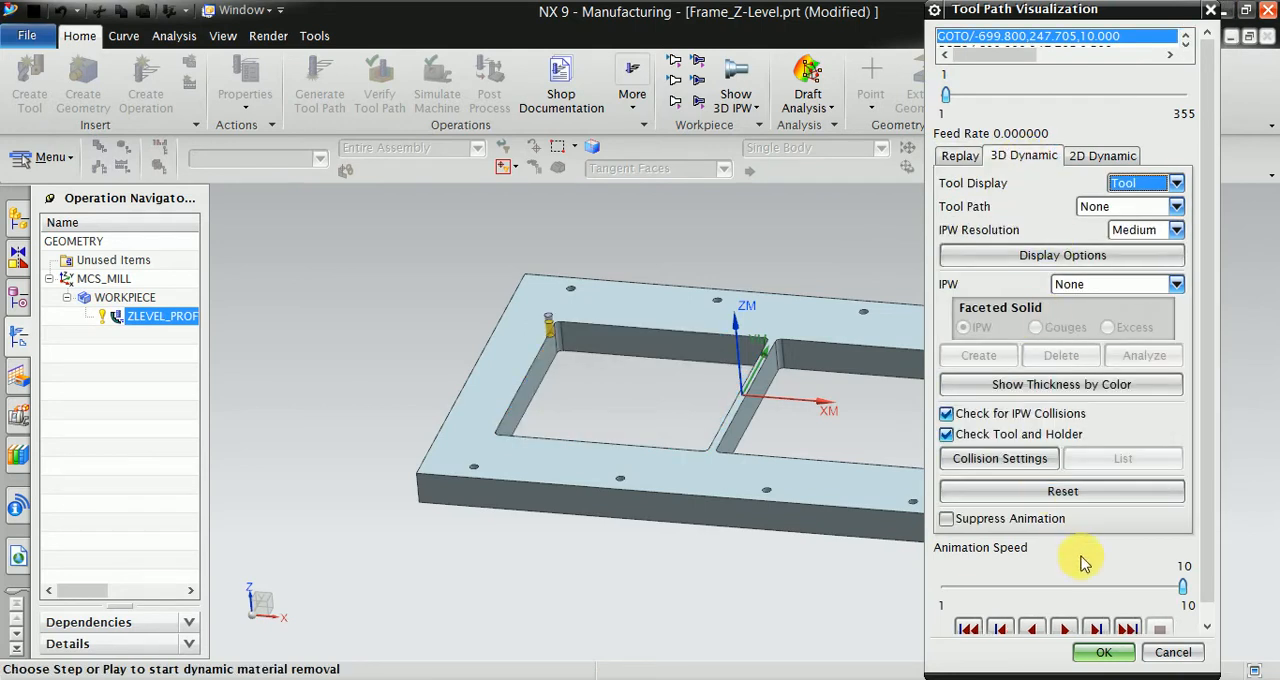
scroll(1062, 640, down, 1)
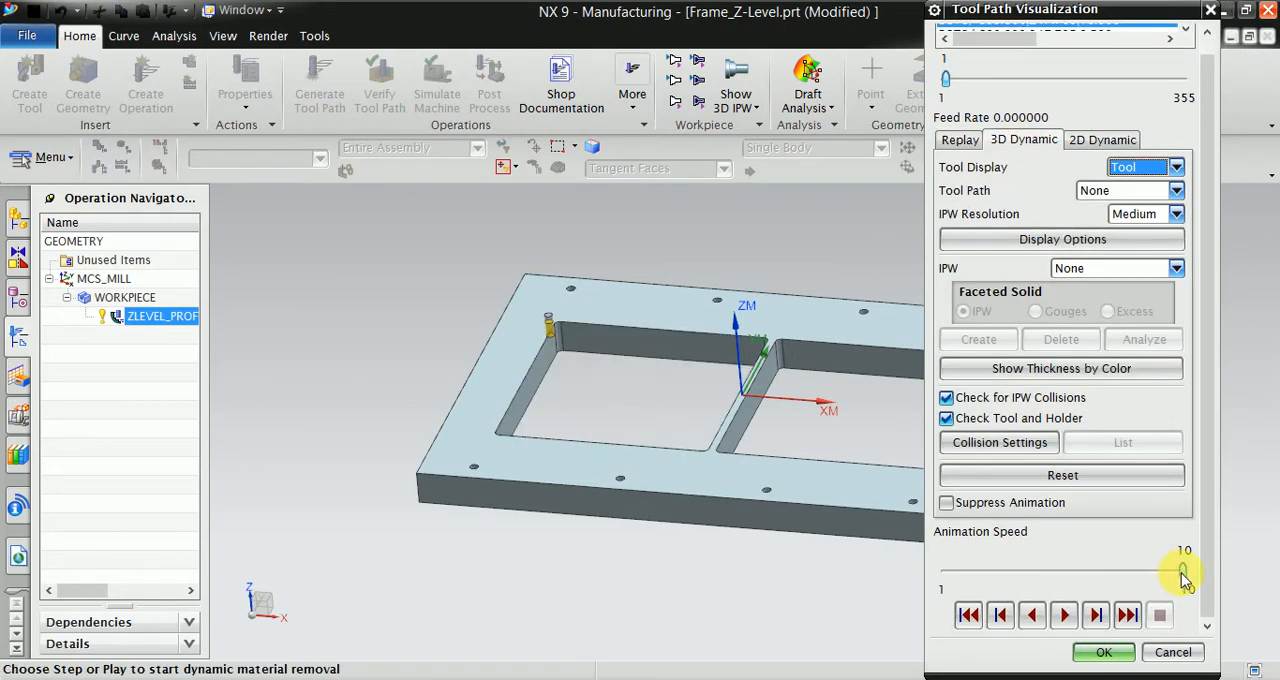
drag(1182, 572, 1013, 573)
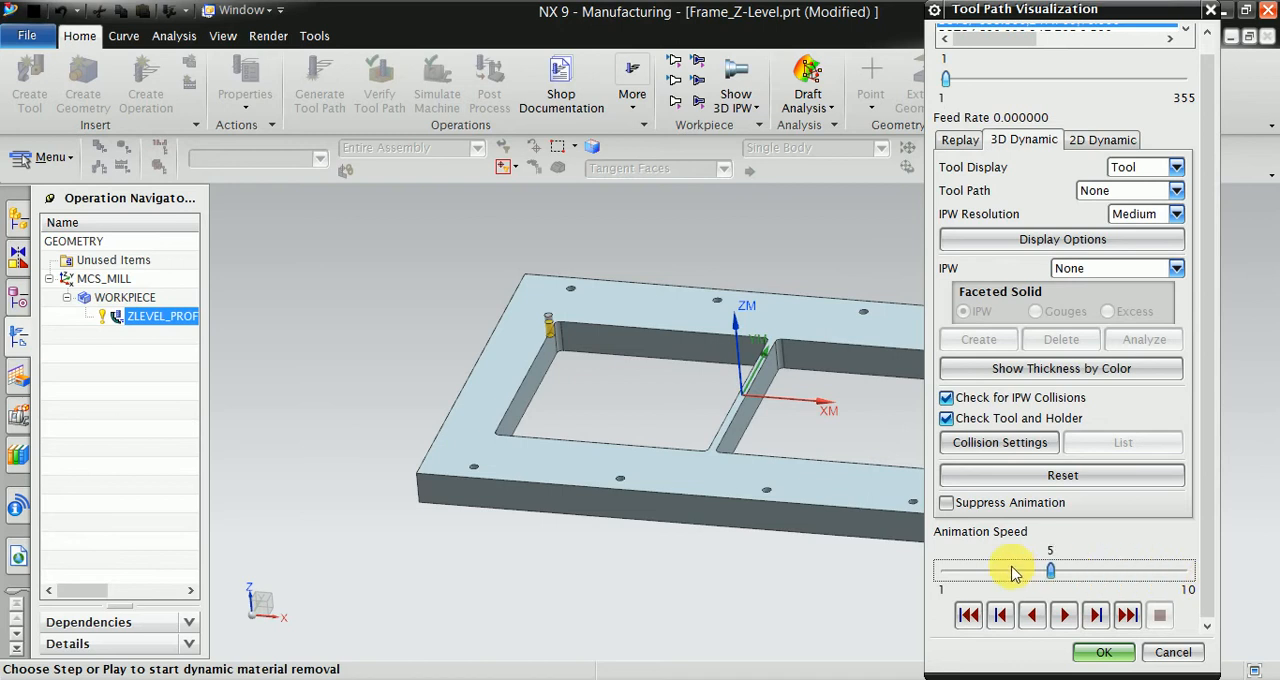
- Play the material removal simulation, using a Bounding Block with zero offsets as the blank
click(1064, 620)
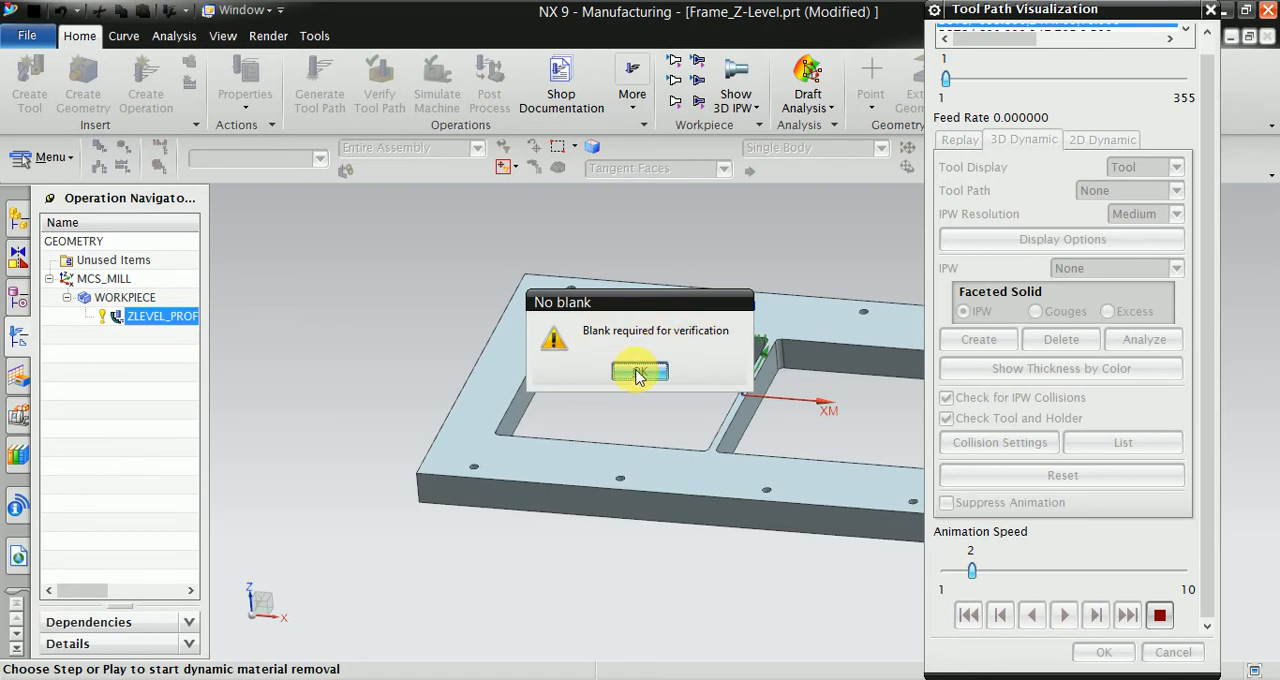
click(638, 372)
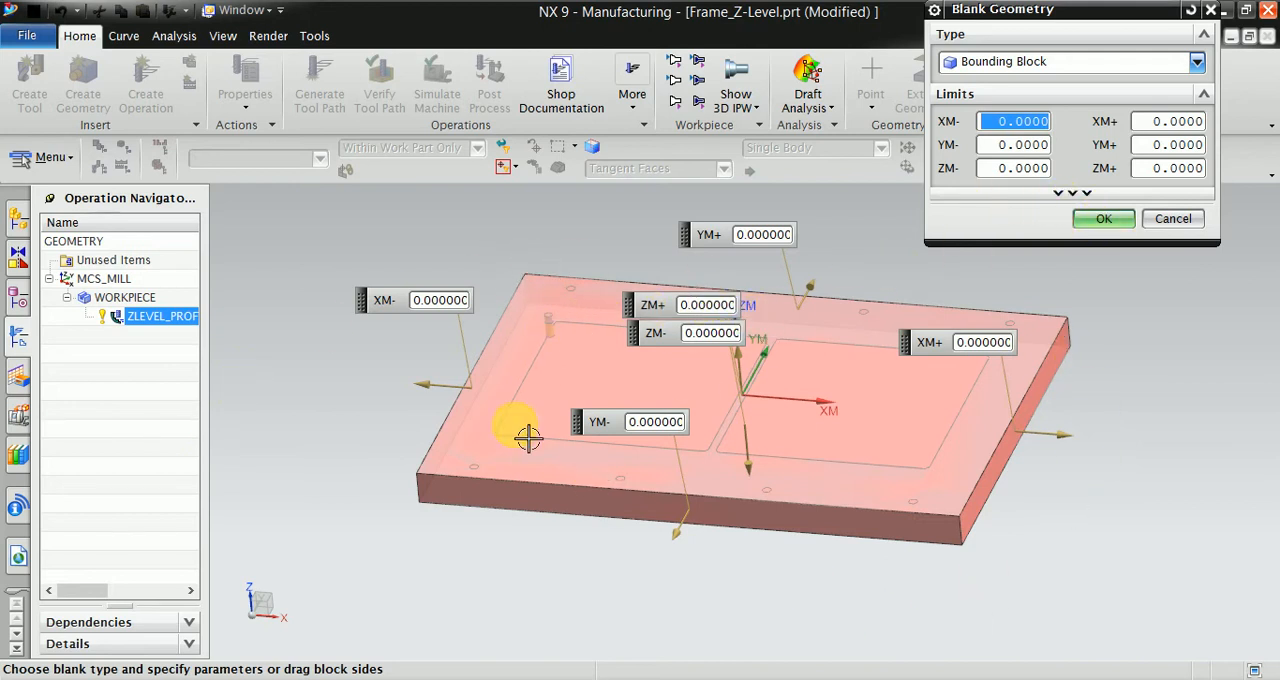
click(1110, 219)
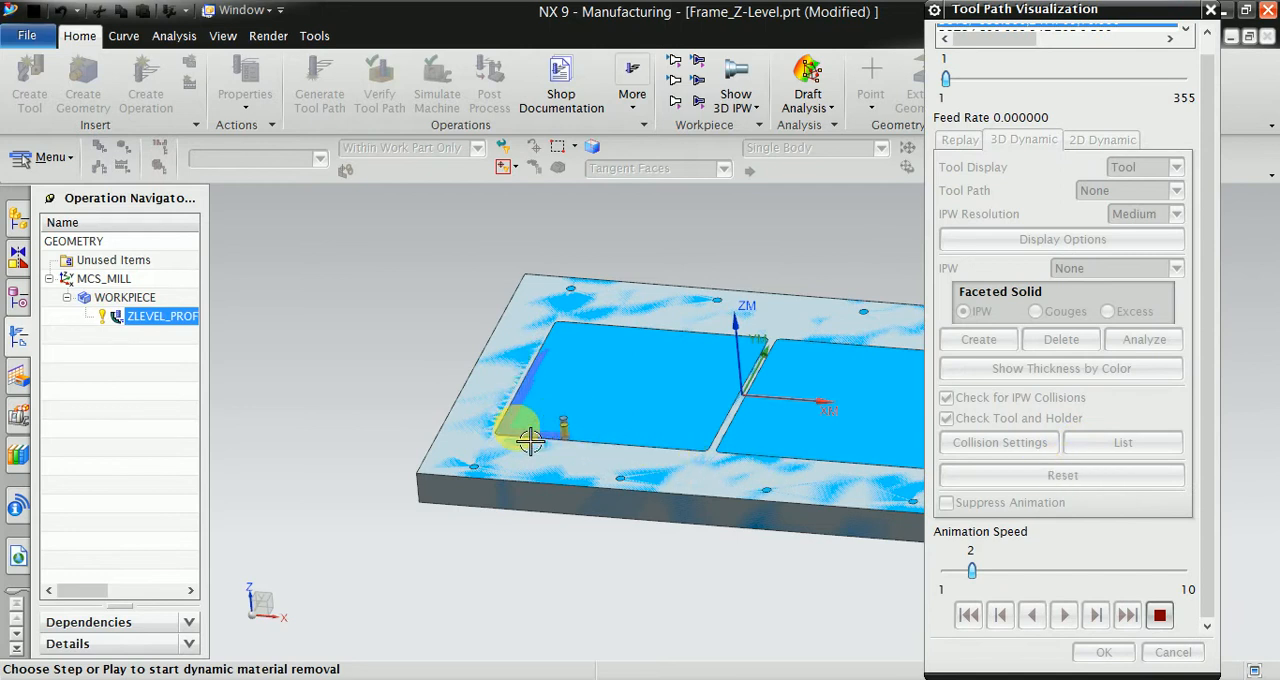
- Watch the simulated cutting along the pocket walls and corner up close, stop the animation, and cancel the visualization
scroll(517, 428, up, 5)
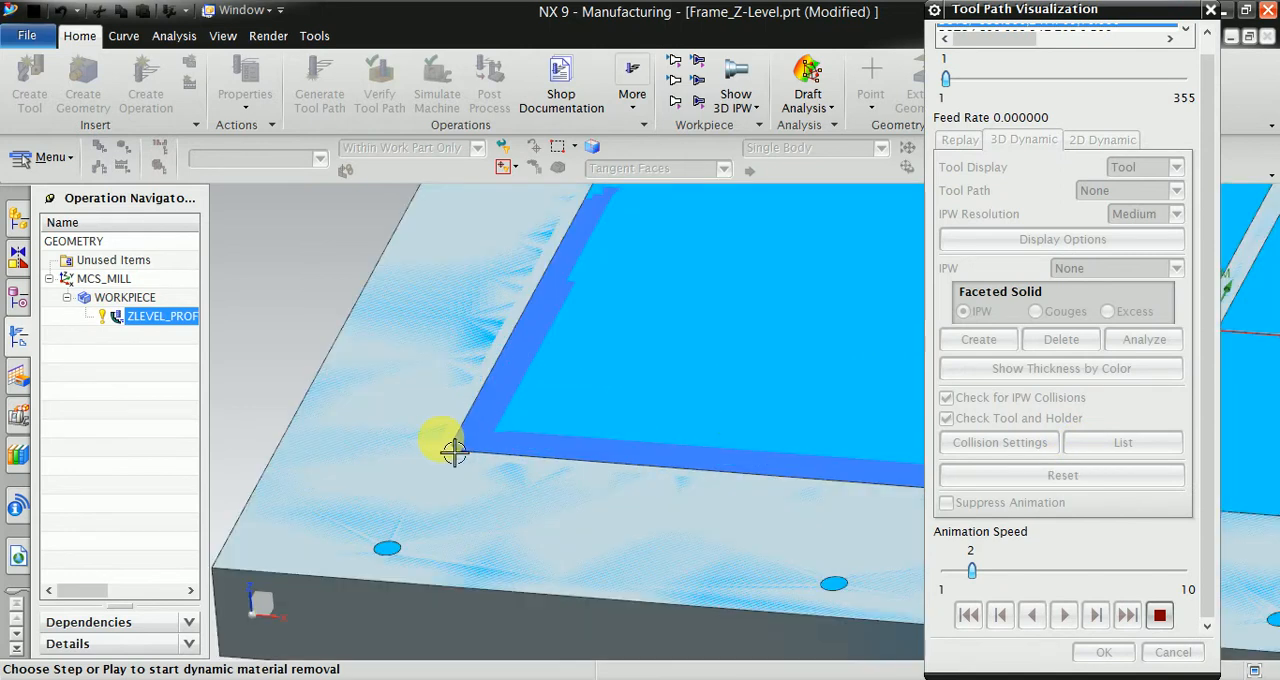
drag(1098, 16, 1217, 20)
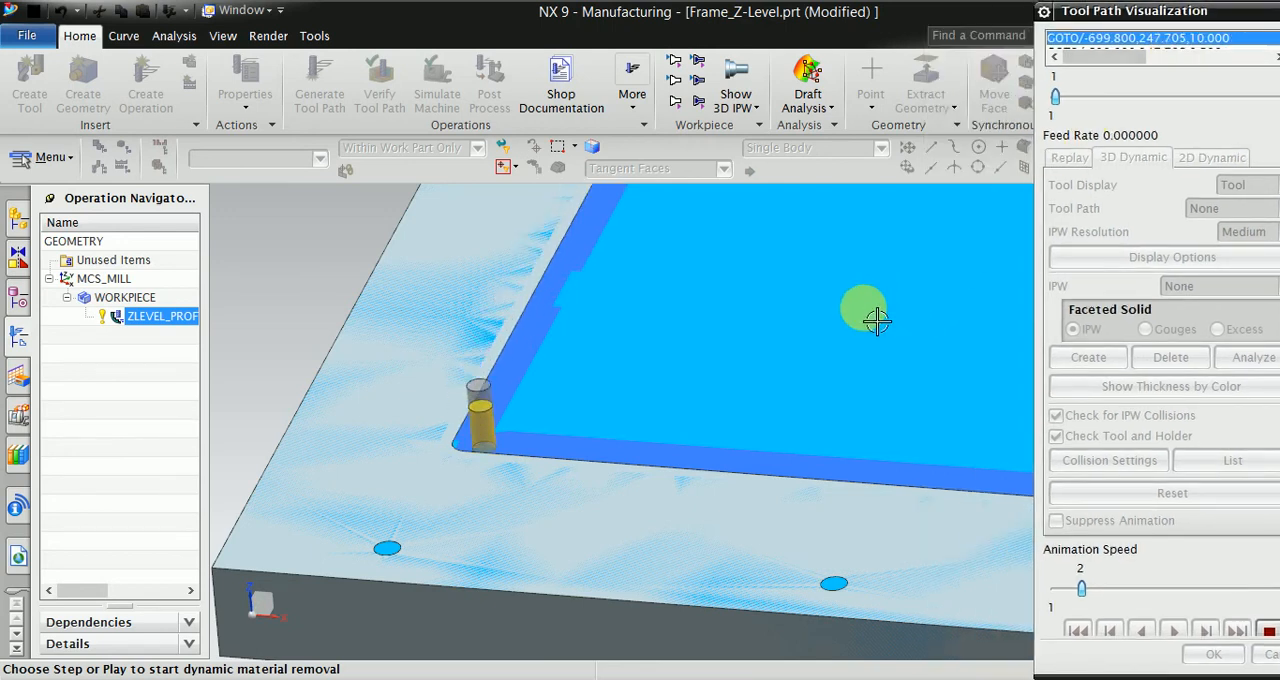
scroll(505, 460, down, 1)
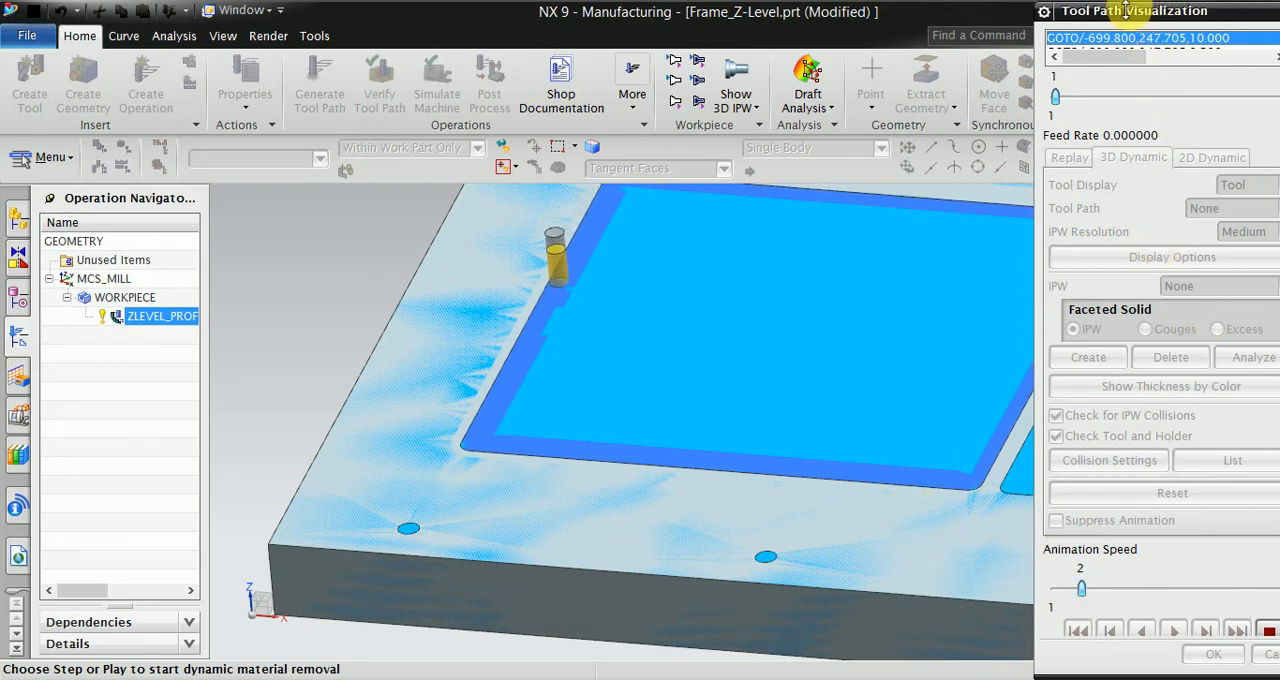
drag(1120, 15, 1071, 14)
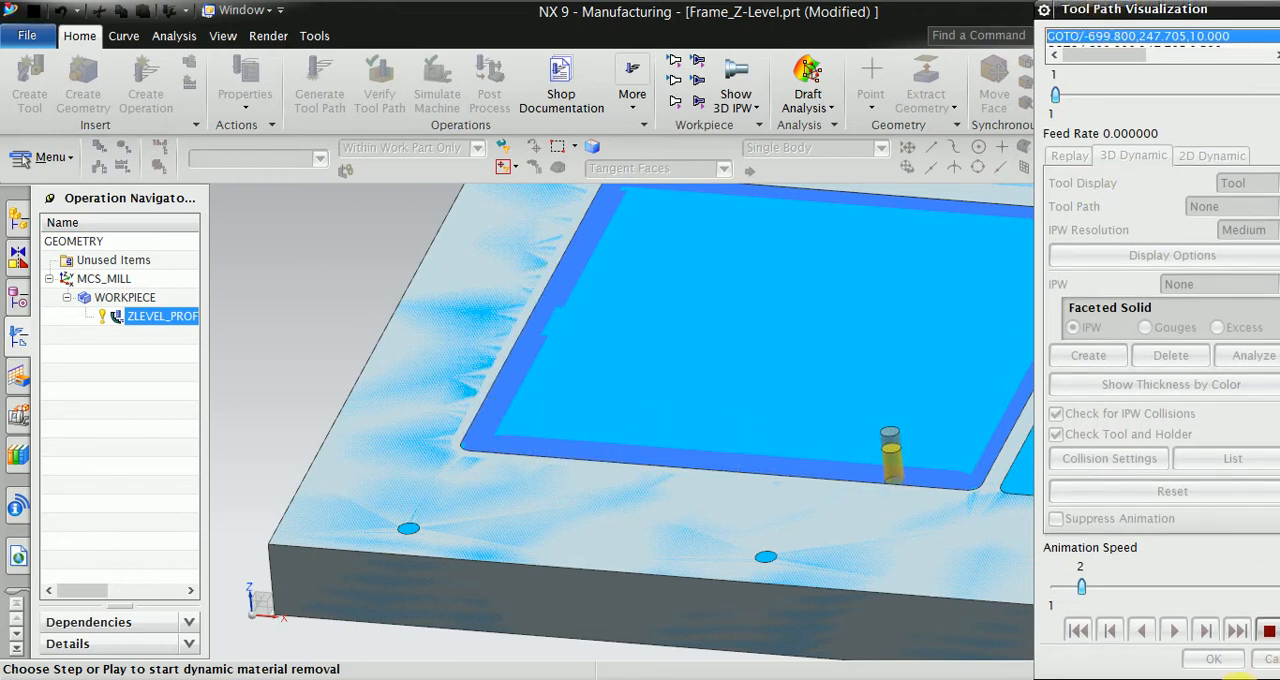
click(1270, 637)
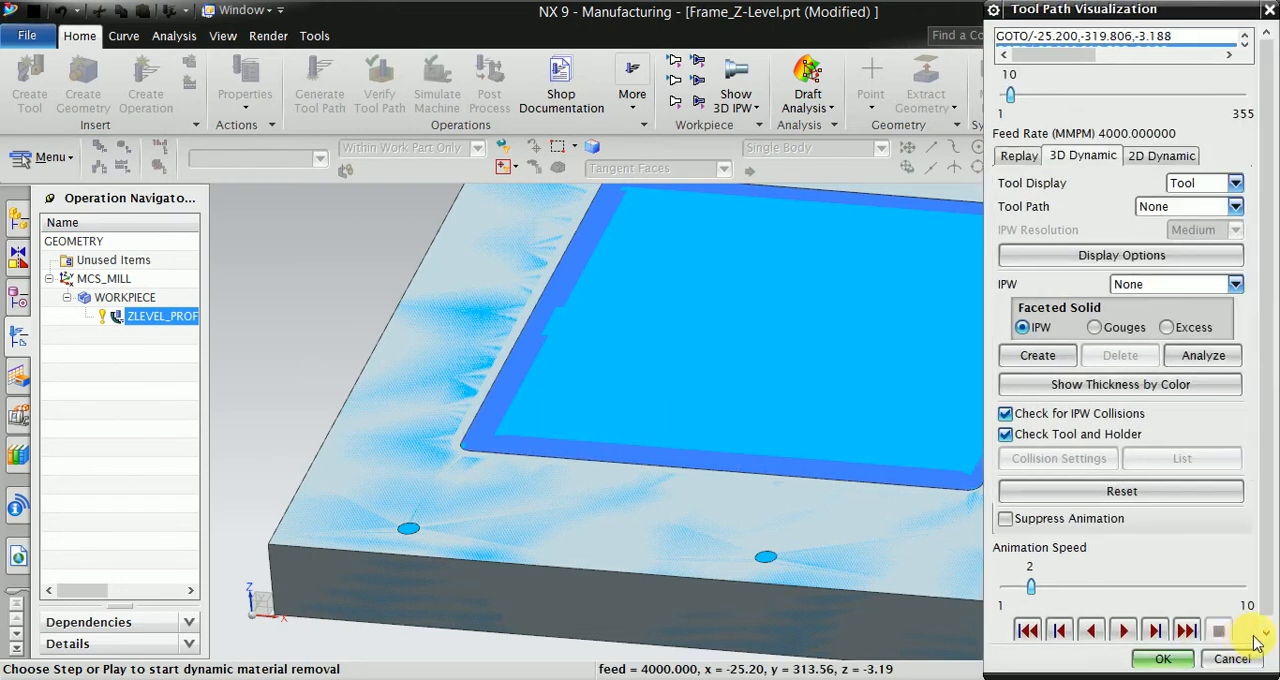
click(1229, 657)
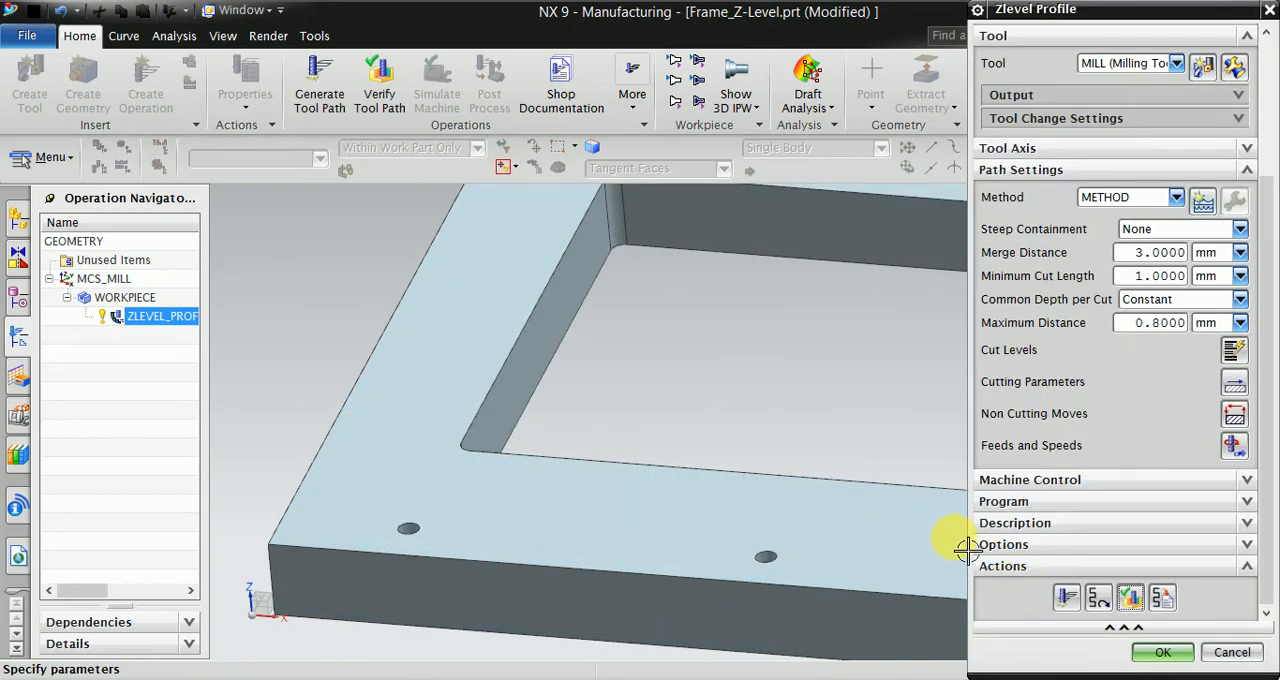
- Review the strategy and stock settings in the cutting parameters, and accept the Zlevel Profile operation
click(1234, 384)
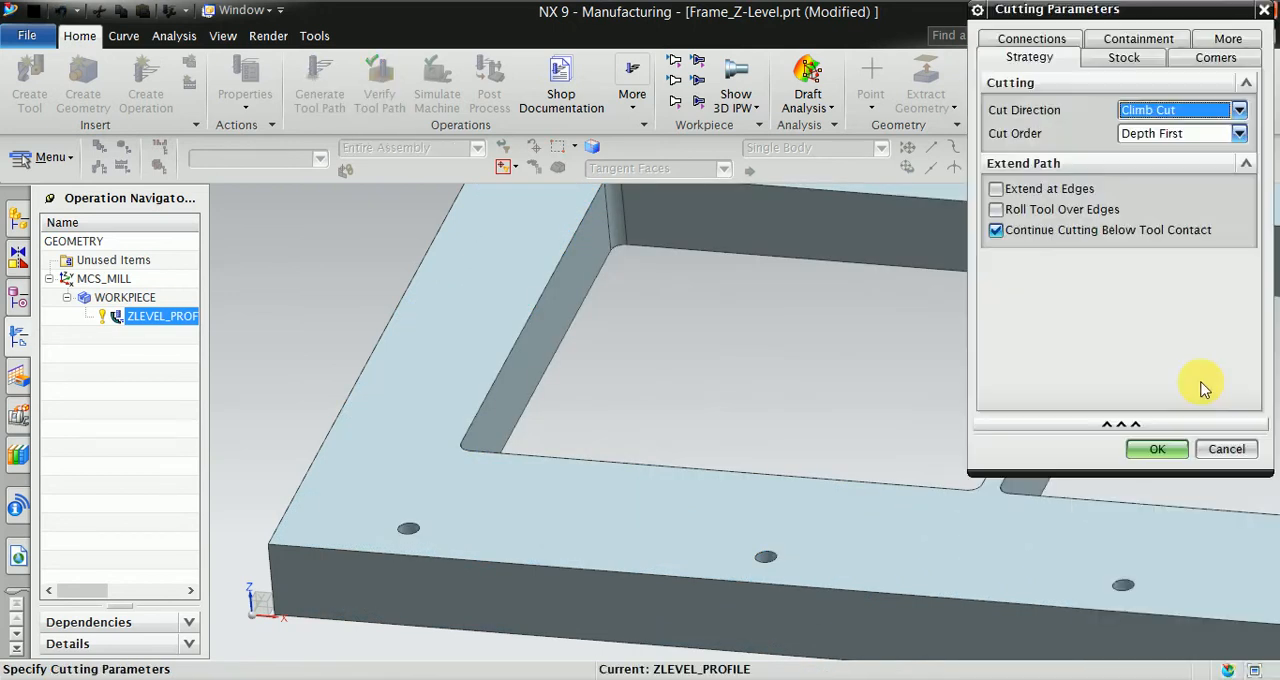
click(1108, 57)
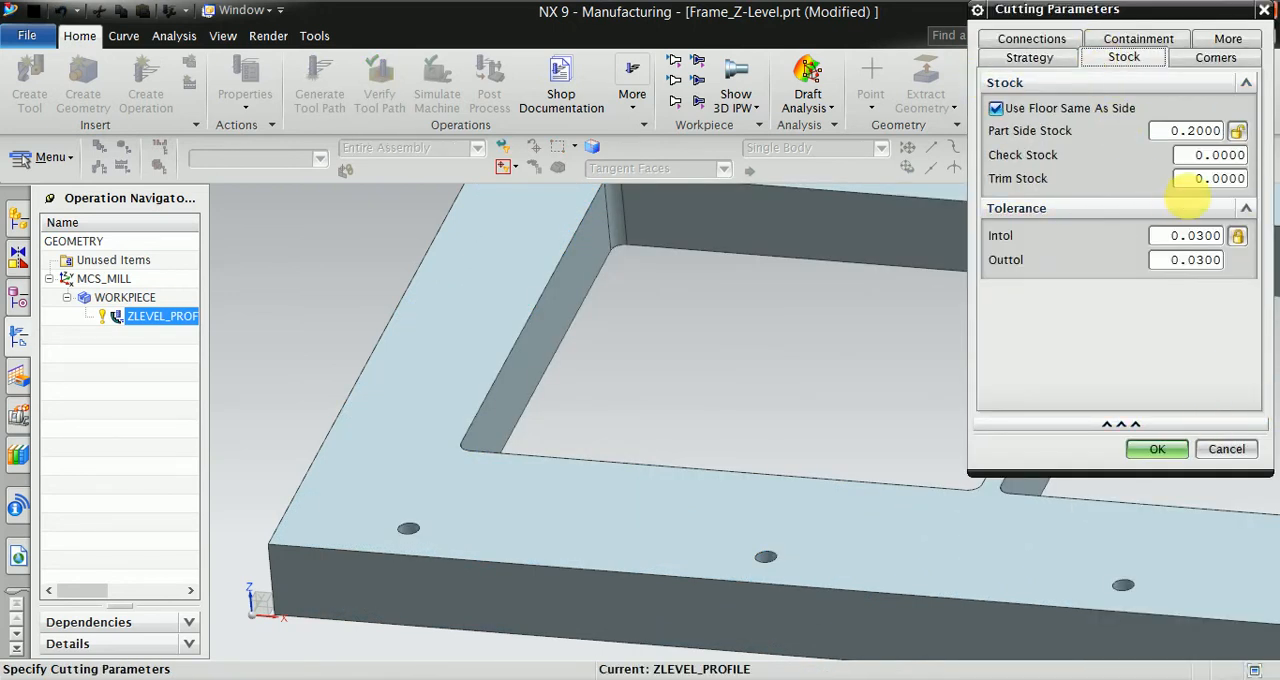
click(1160, 449)
scroll(388, 386, down, 2)
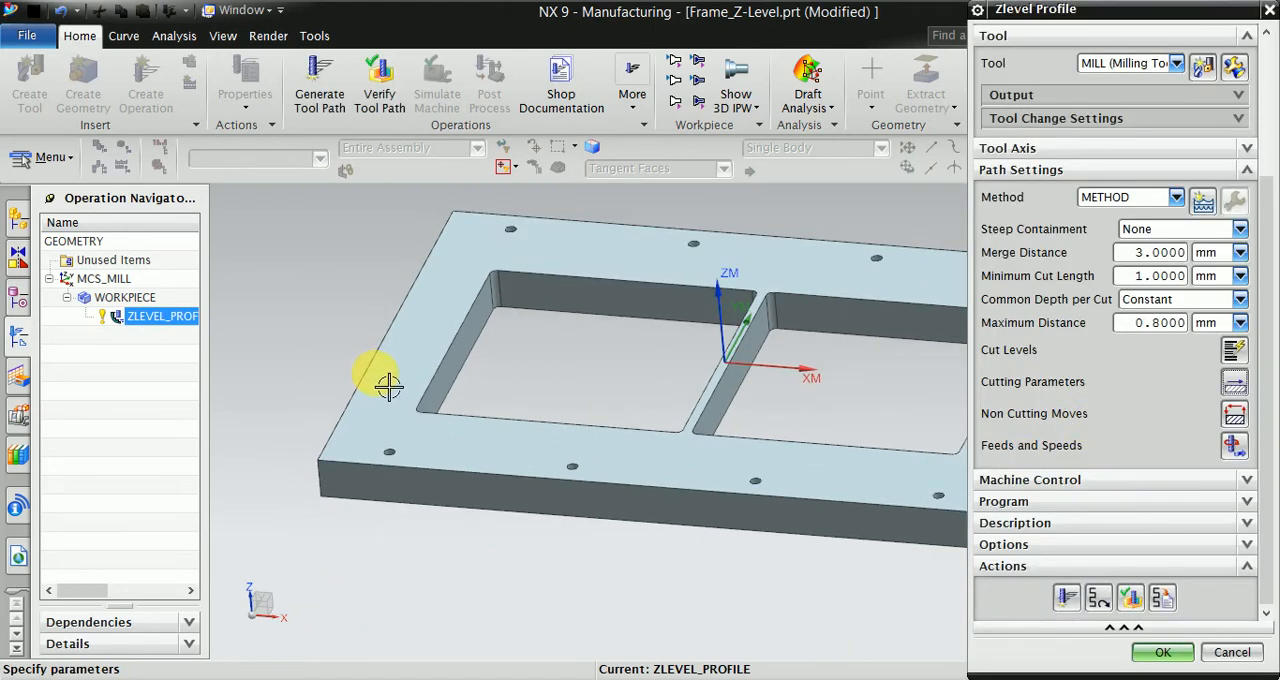
scroll(830, 395, up, 3)
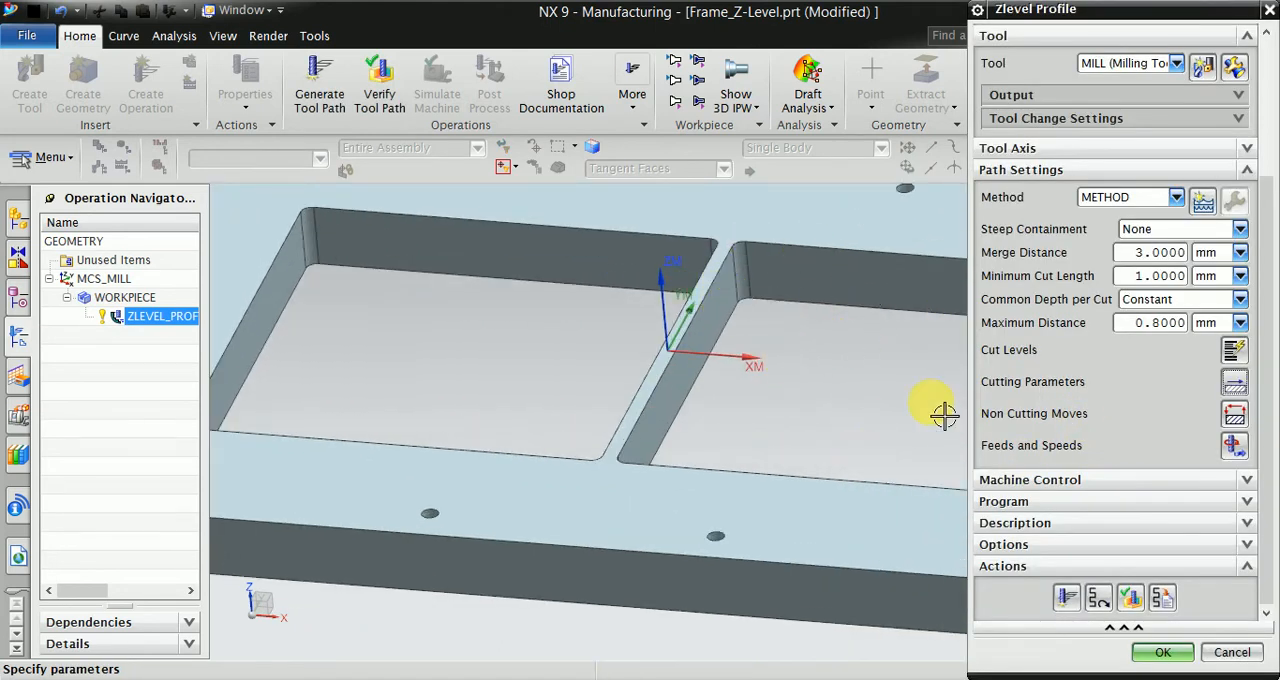
scroll(1143, 246, up, 3)
click(1160, 652)
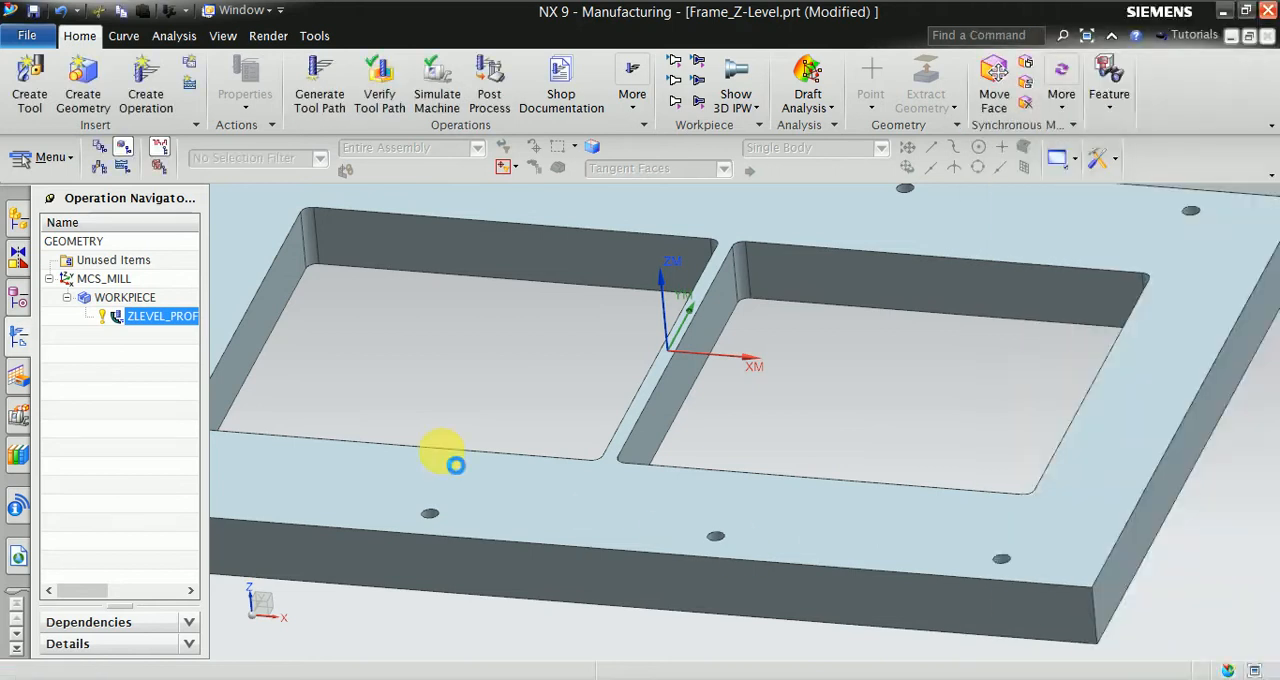
- Duplicate the ZLEVEL_PROFILE operation under WORKPIECE
right_click(150, 311)
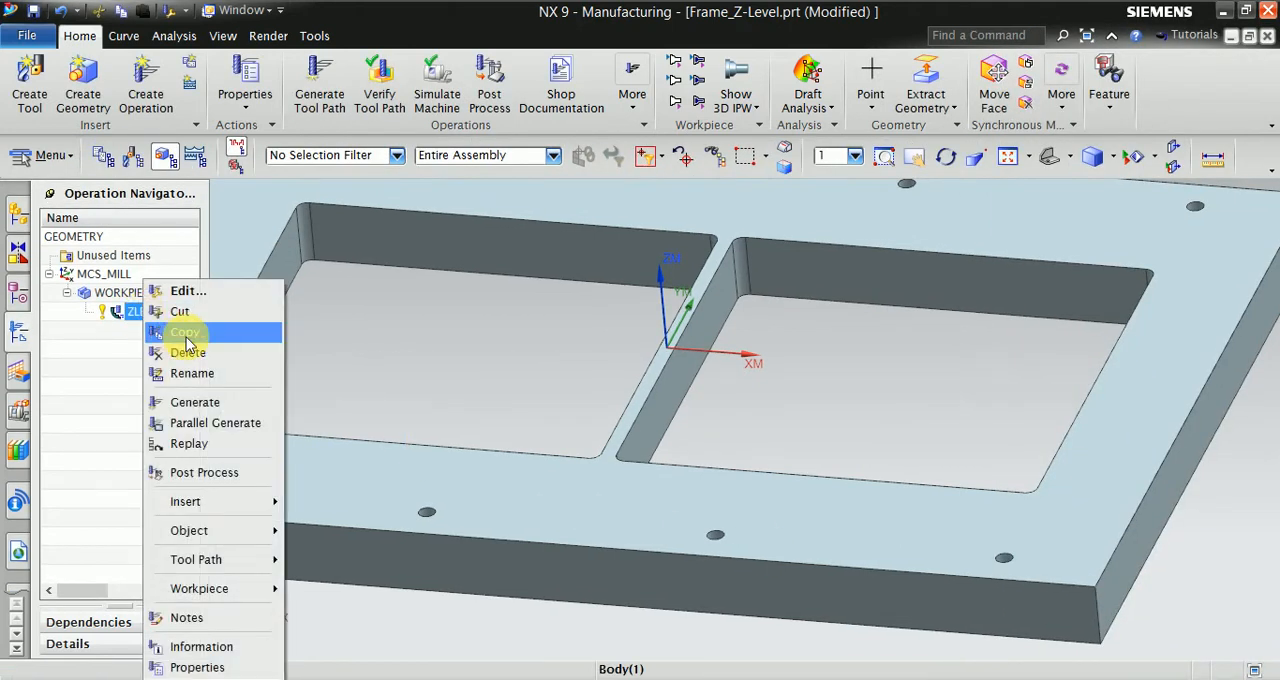
click(176, 332)
right_click(135, 311)
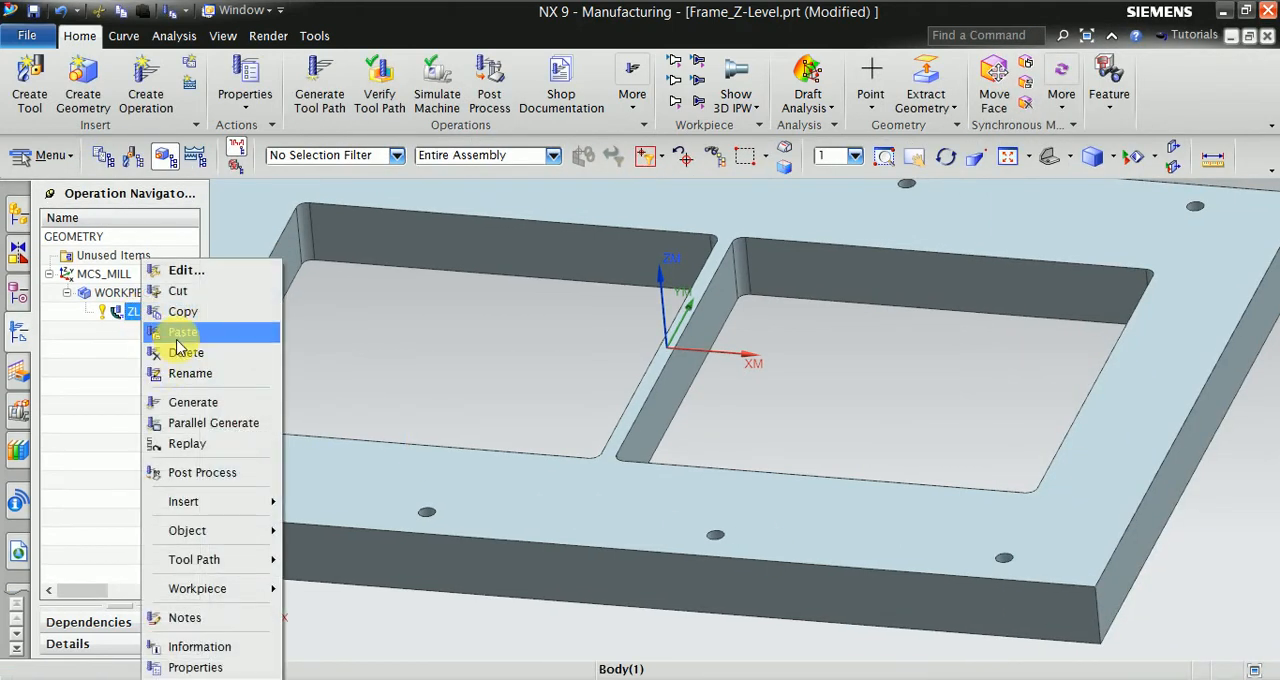
click(165, 332)
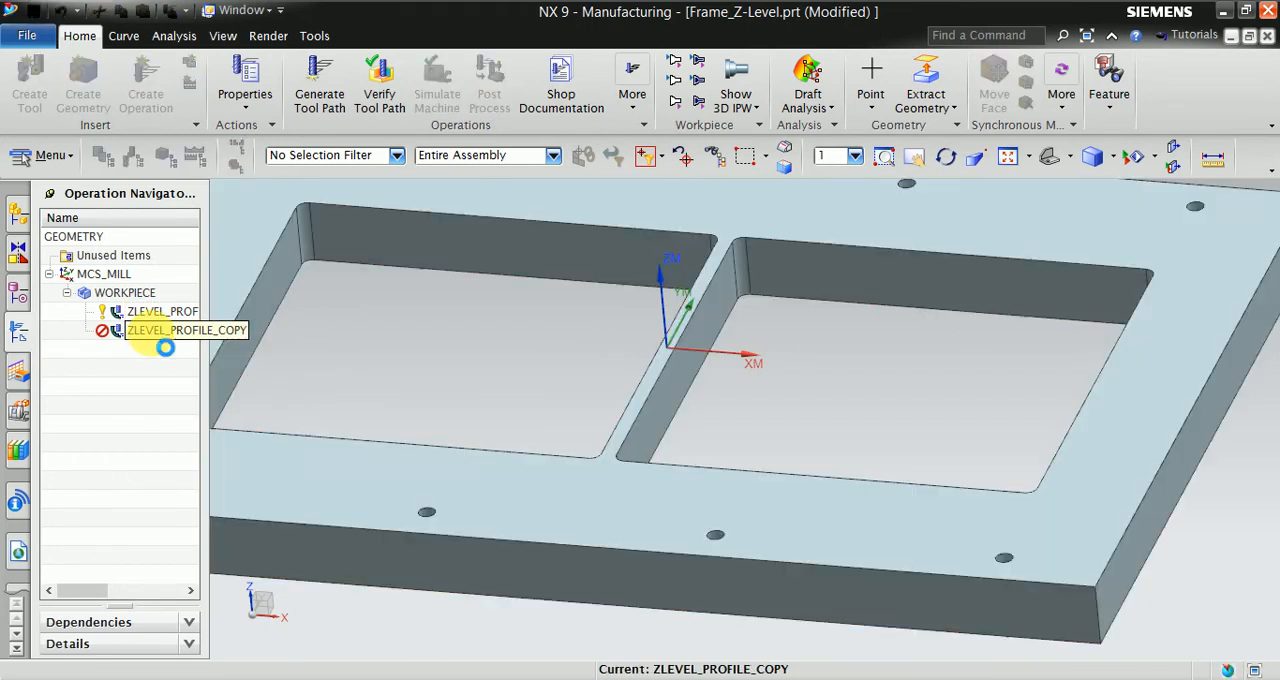
- Edit the duplicated operation and replace its cut area with the second pocket's wall faces, selected with the Tangent Faces rule
double_click(160, 331)
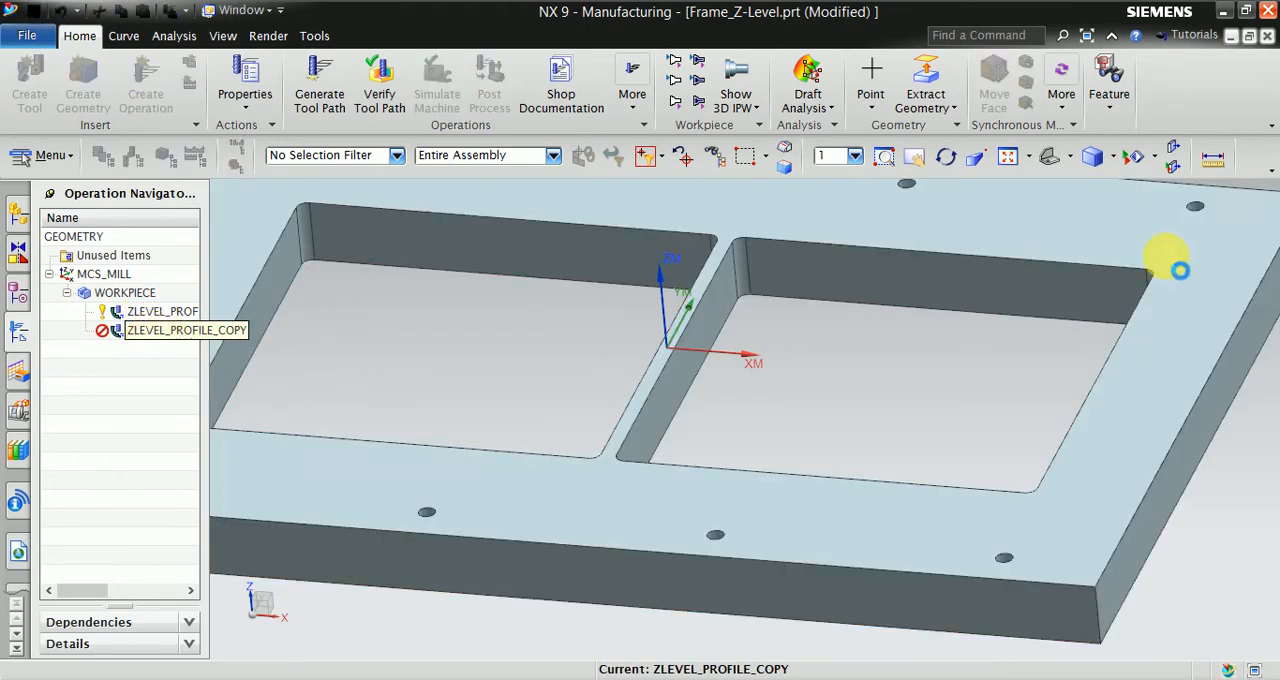
click(1188, 160)
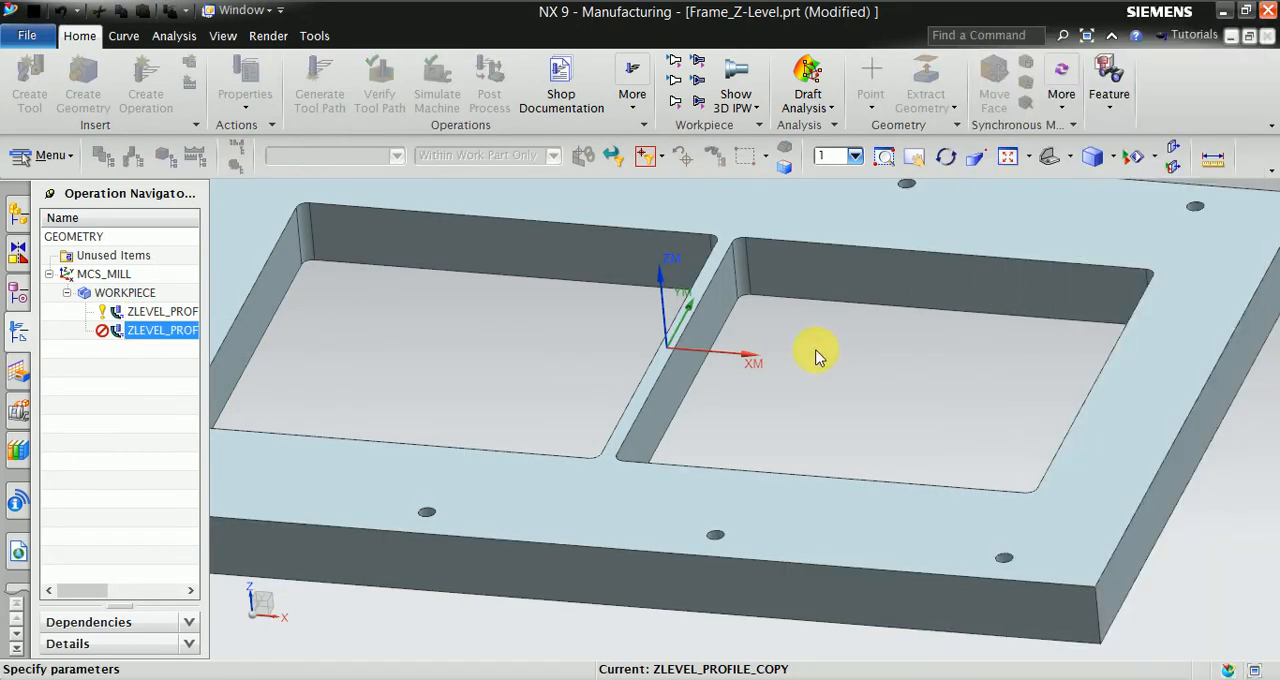
click(1213, 168)
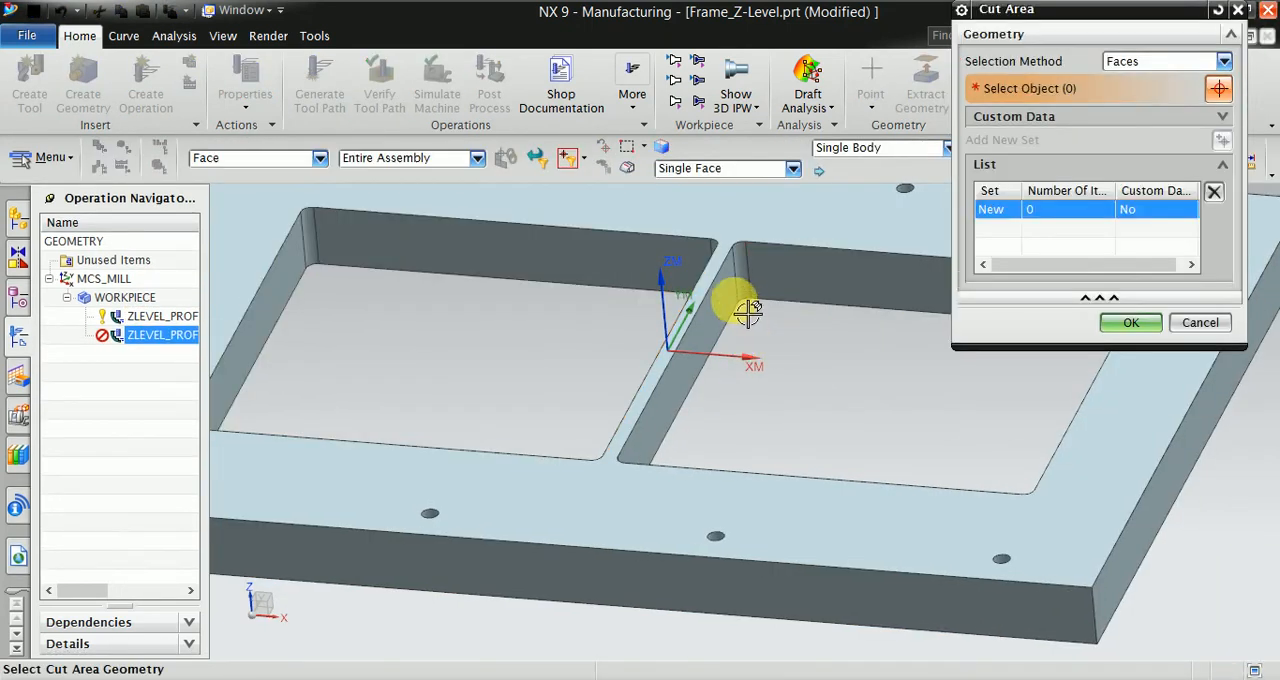
click(712, 170)
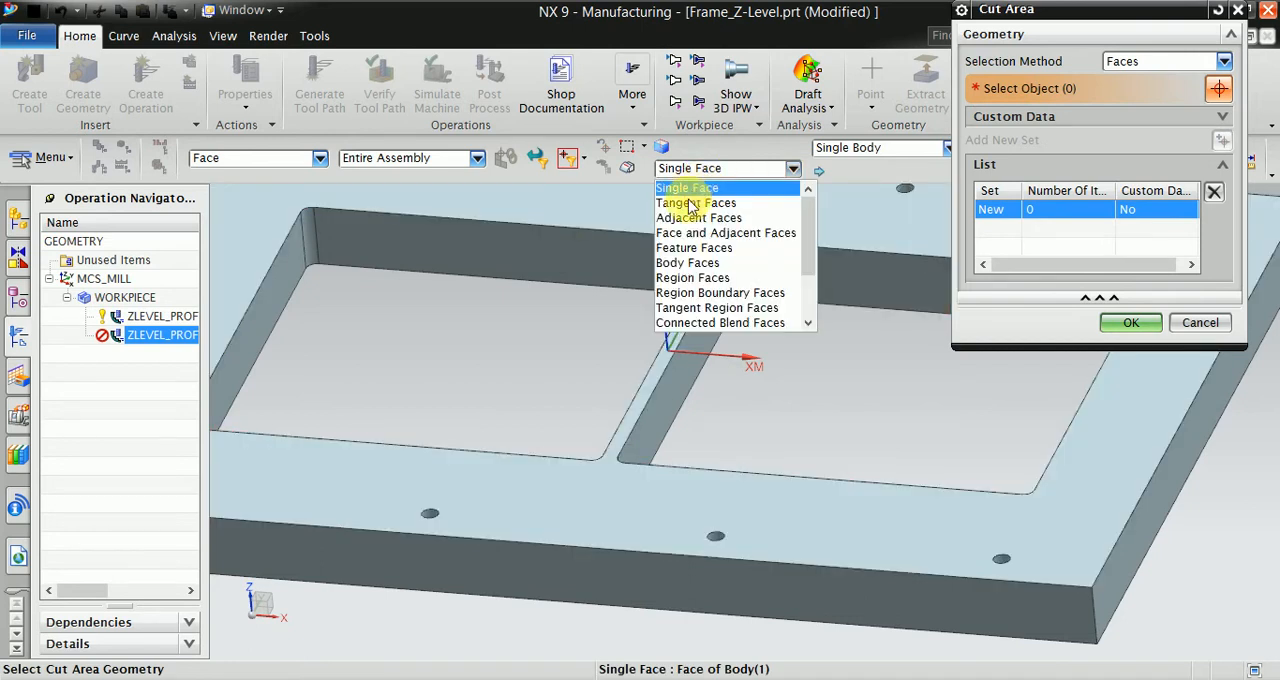
click(690, 193)
click(811, 314)
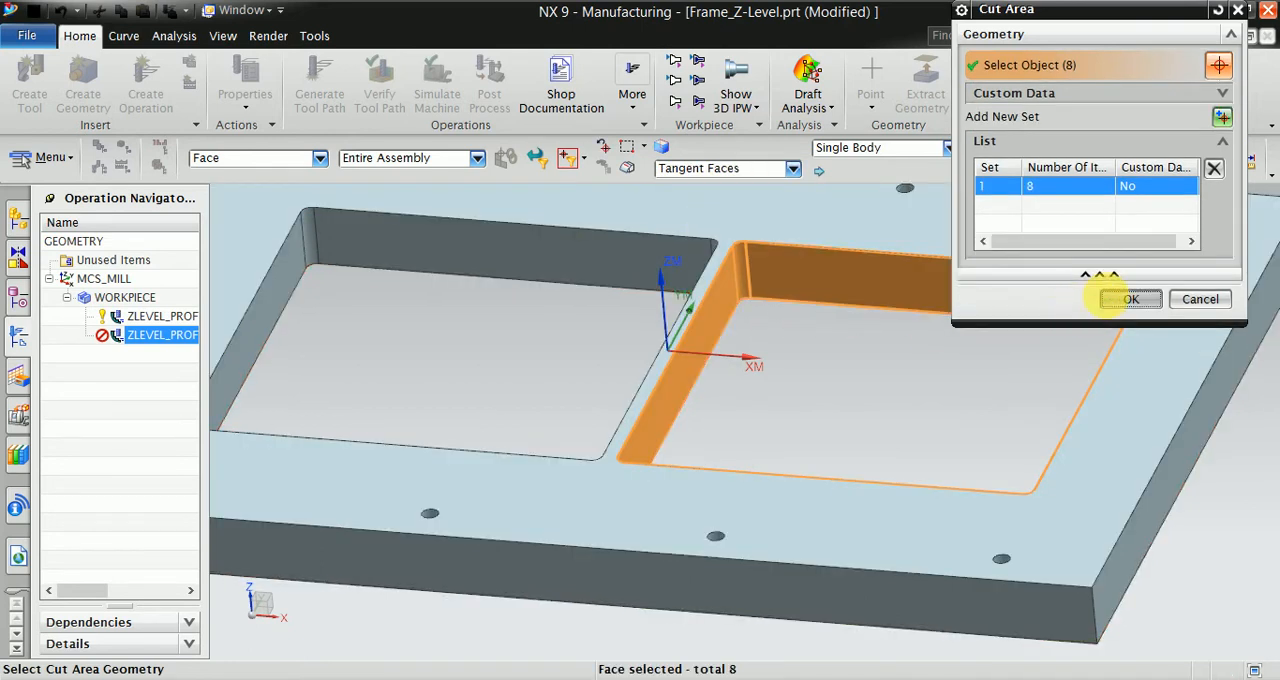
click(1131, 299)
- Generate the tool path for the second pocket's walls and accept the operation
scroll(1108, 505, down, 5)
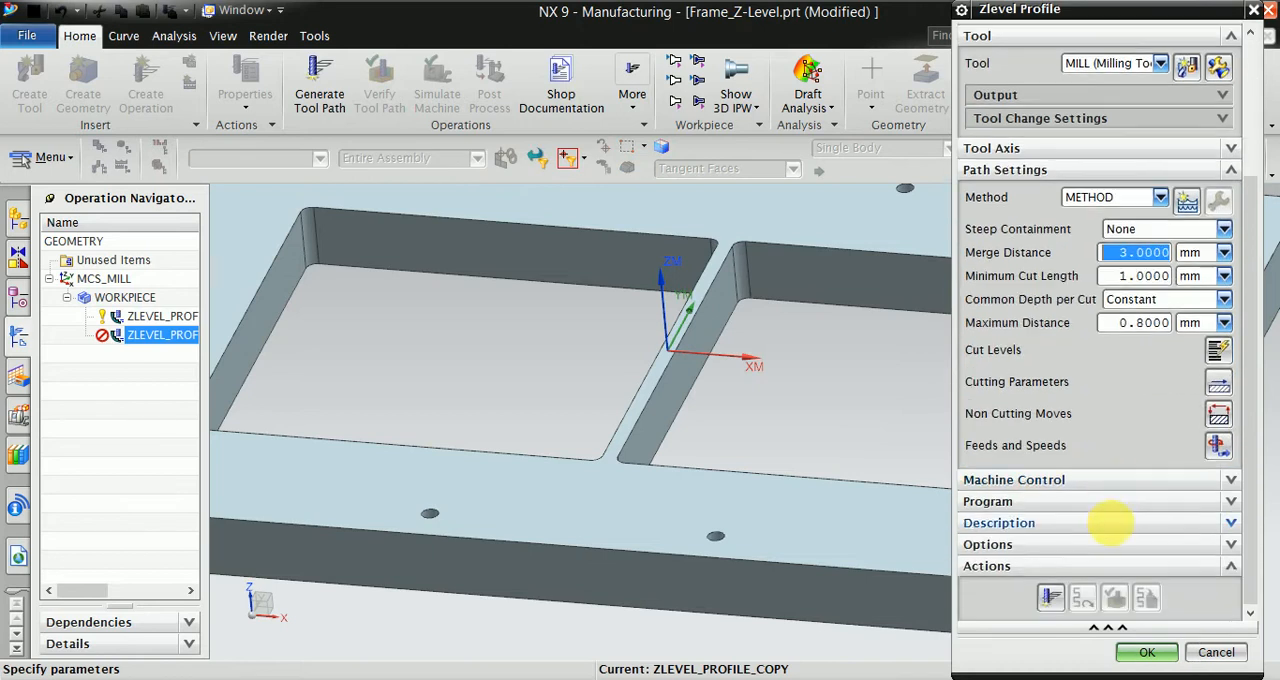
click(1050, 597)
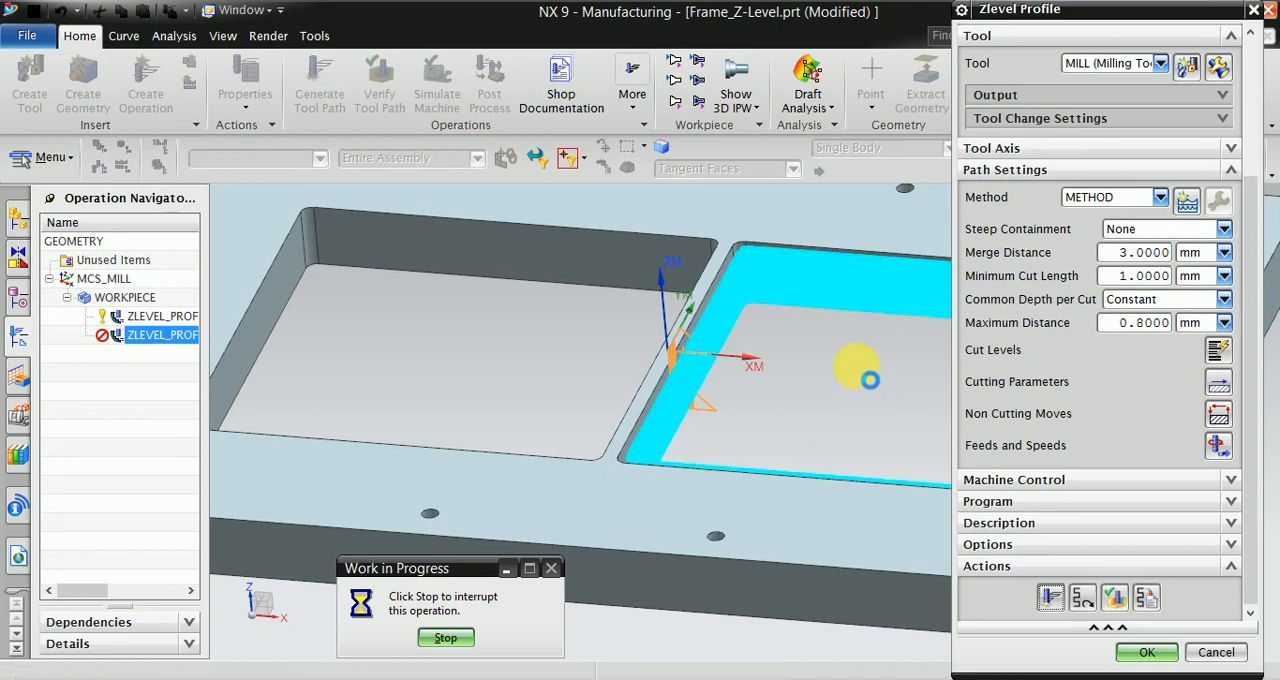
mouse_move(844, 413)
middle_down()
mouse_move(862, 364)
mouse_move(849, 391)
mouse_move(822, 368)
mouse_move(831, 414)
middle_up()
scroll(667, 372, down, 3)
scroll(813, 407, up, 1)
click(1145, 660)
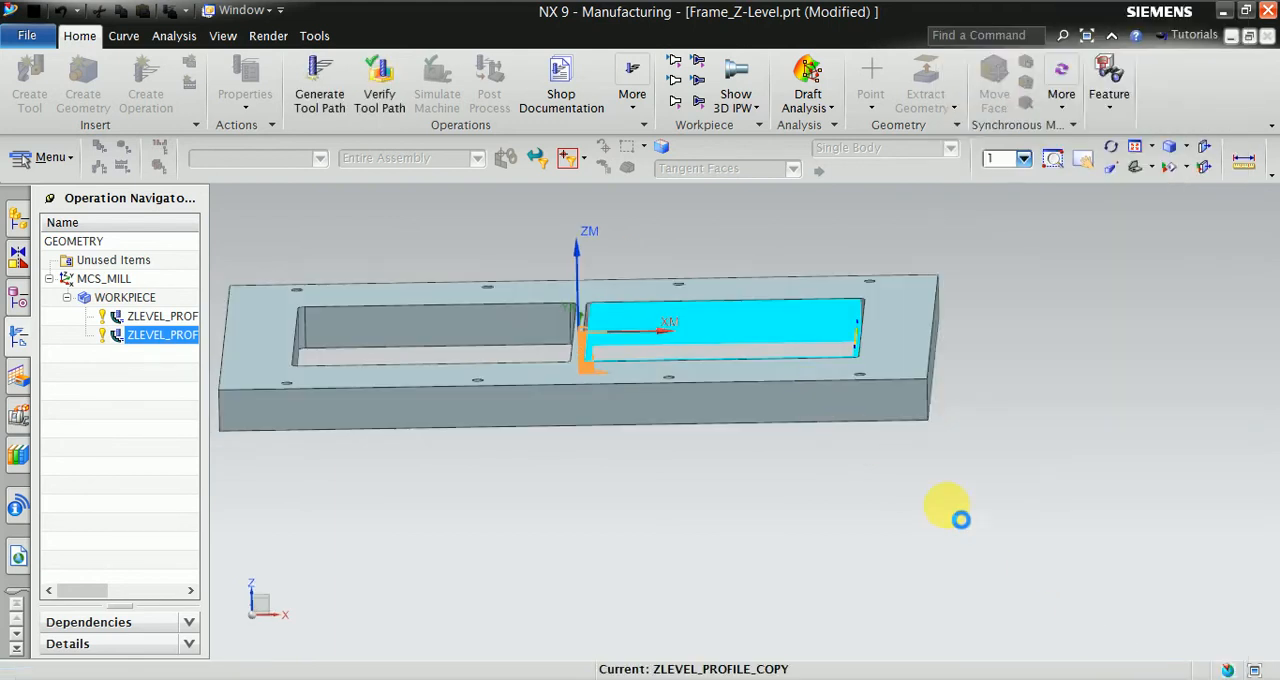
- Duplicate the ZLEVEL_PROFILE_COPY operation and place the duplicate directly below it under WORKPIECE
middle_drag(950, 447, 971, 480)
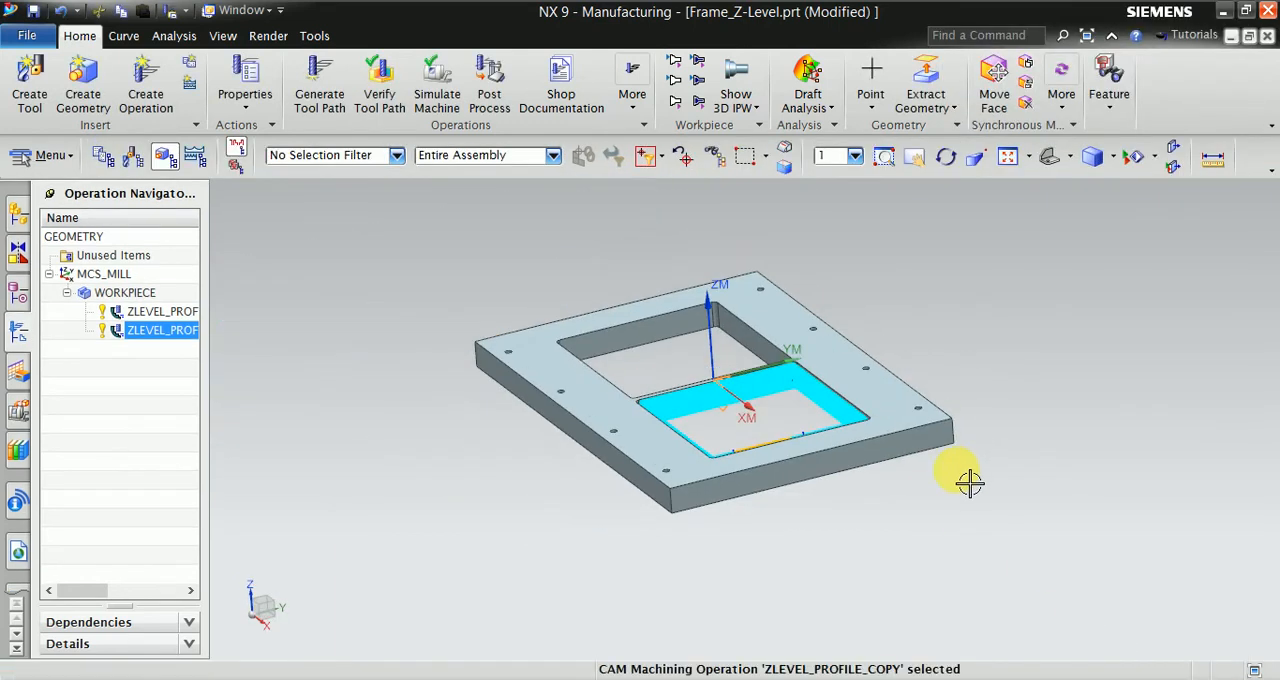
middle_drag(536, 423, 368, 445)
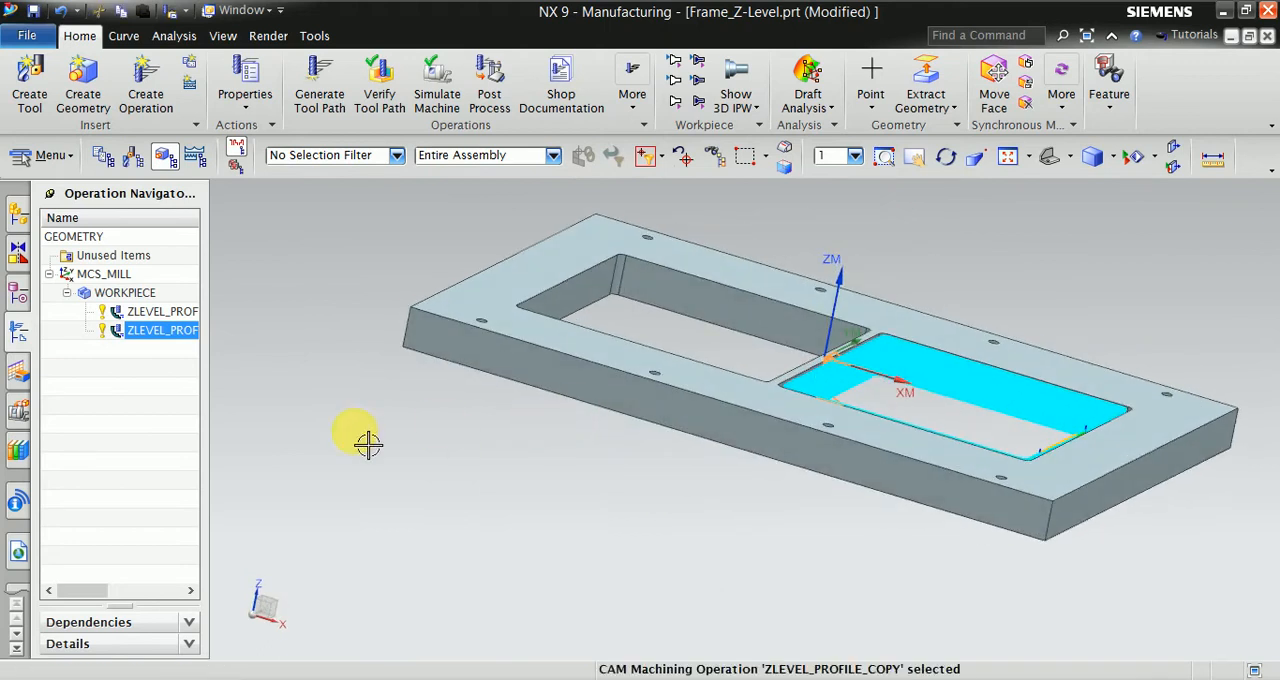
right_click(126, 340)
click(160, 232)
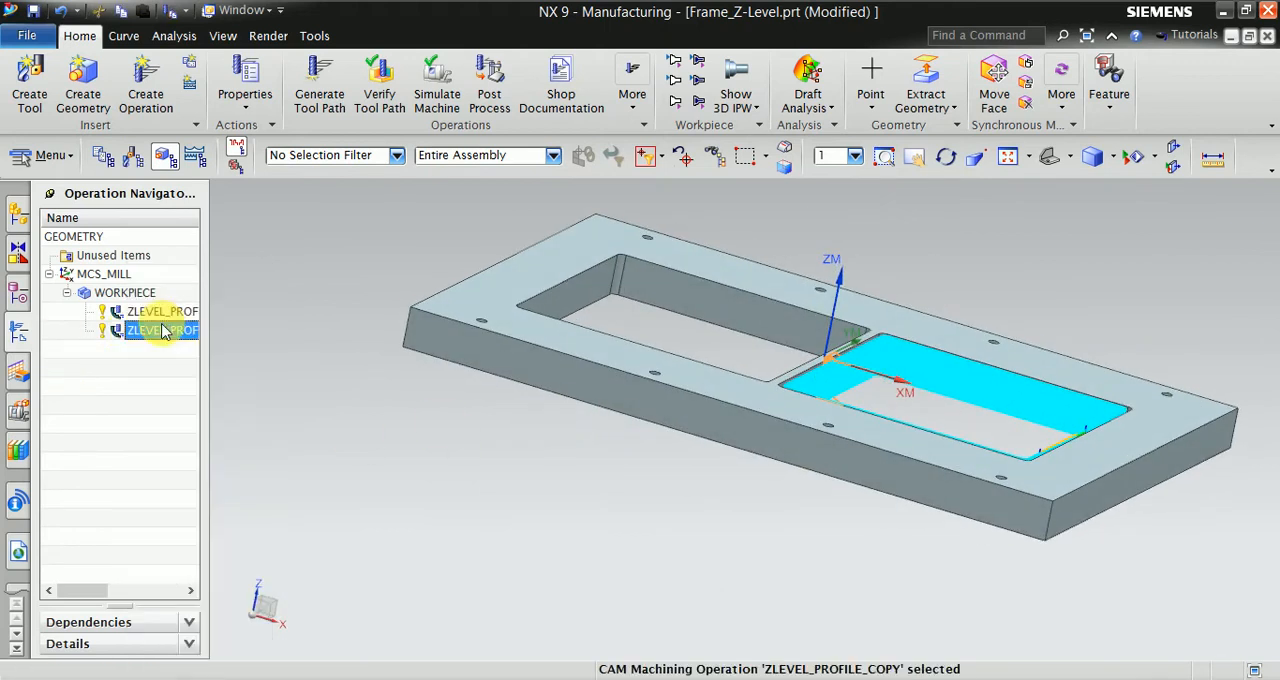
right_click(157, 336)
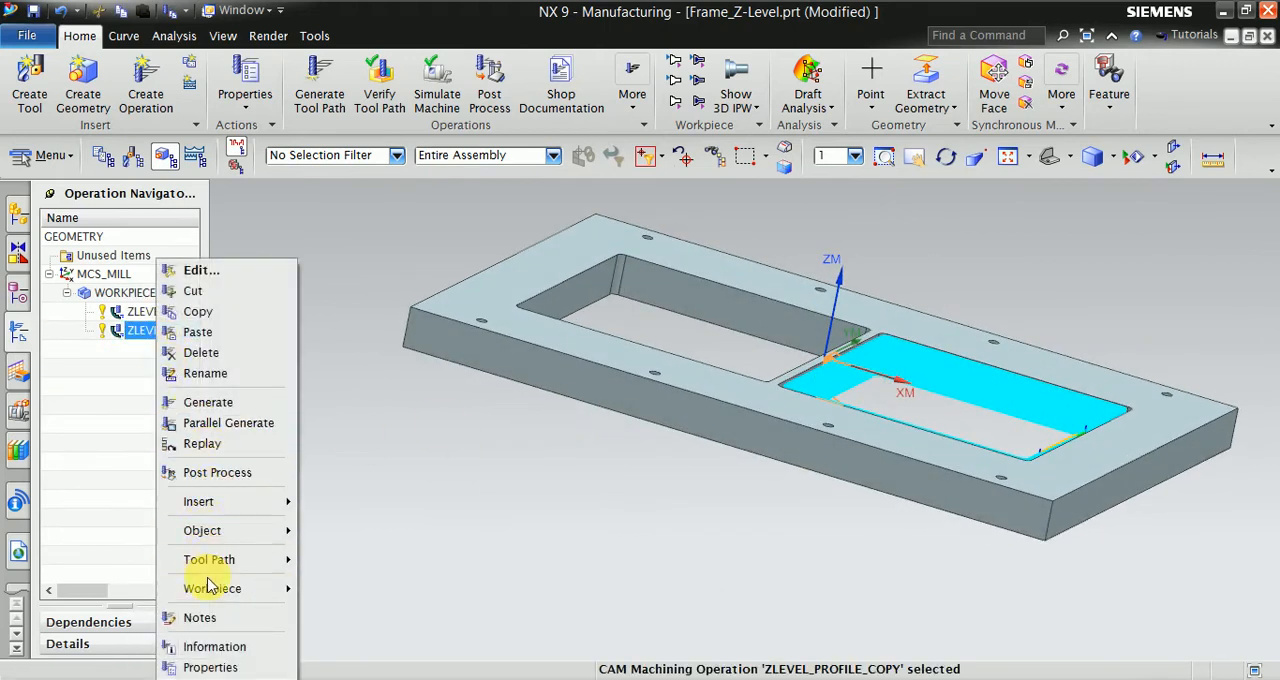
click(228, 333)
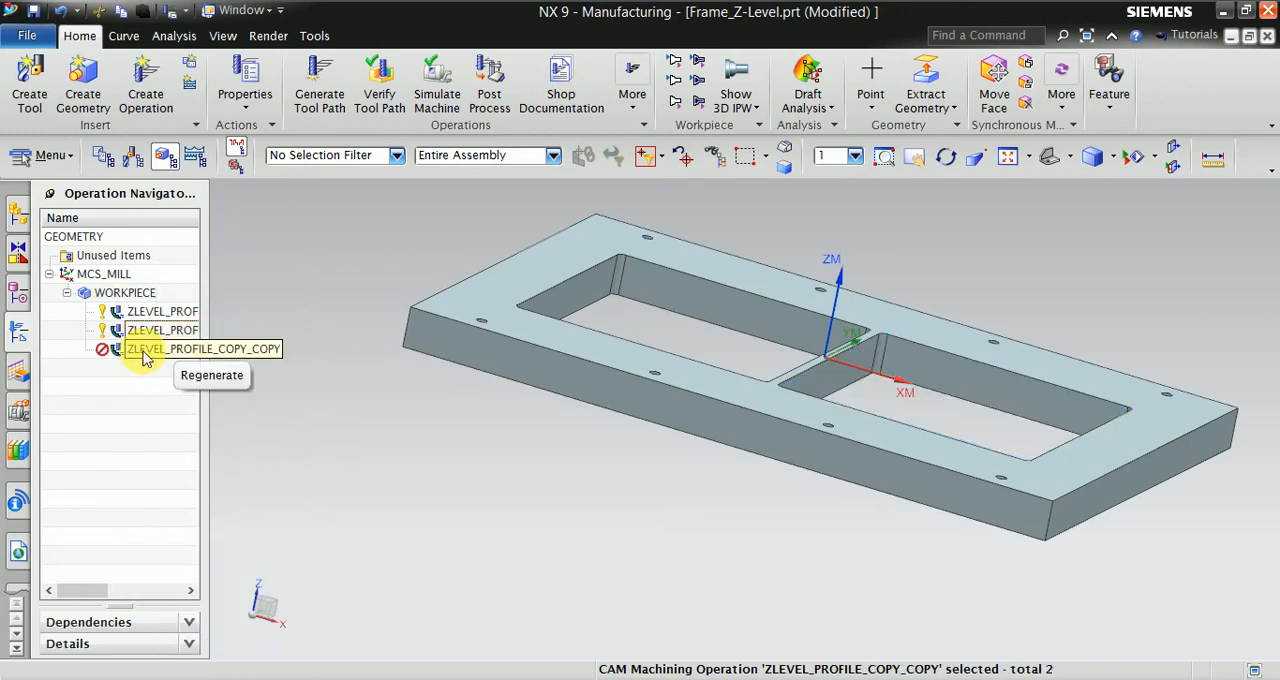
- Edit the ZLEVEL_PROFILE_COPY_COPY operation and create a new mill_contour tool of subtype MILL named MILL_1 for it
right_click(140, 352)
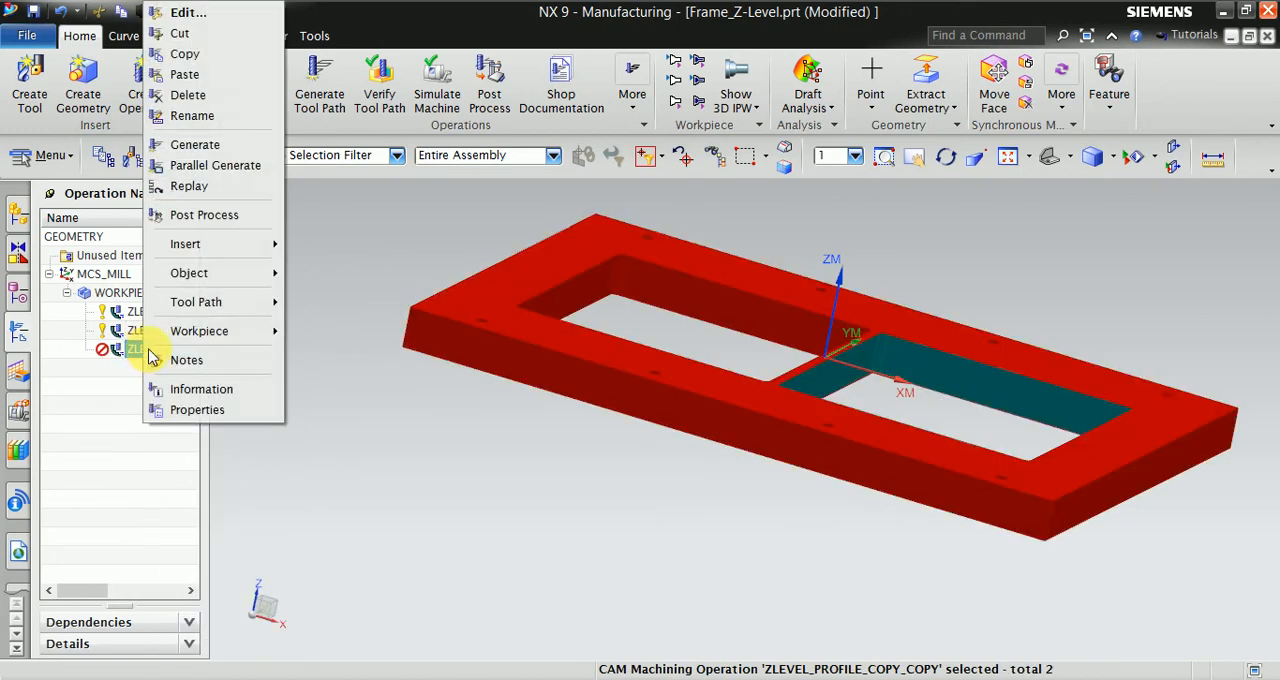
click(213, 20)
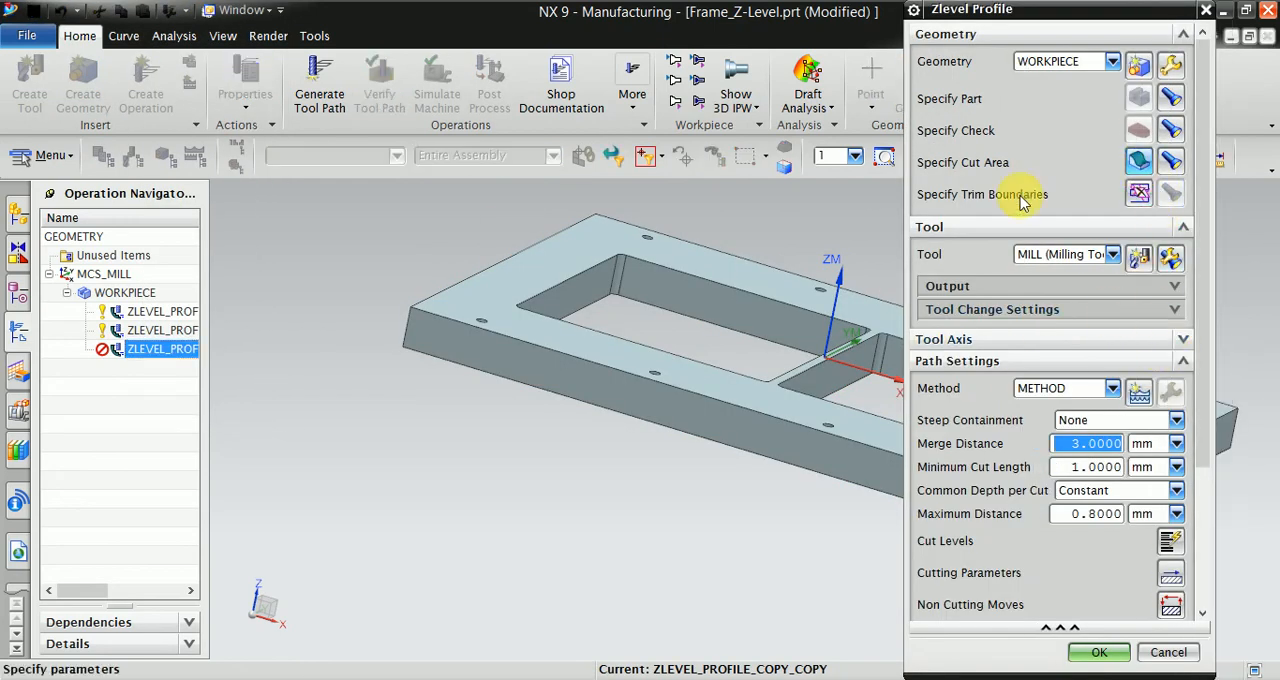
scroll(583, 460, down, 3)
scroll(682, 446, up, 3)
middle_drag(678, 434, 660, 459)
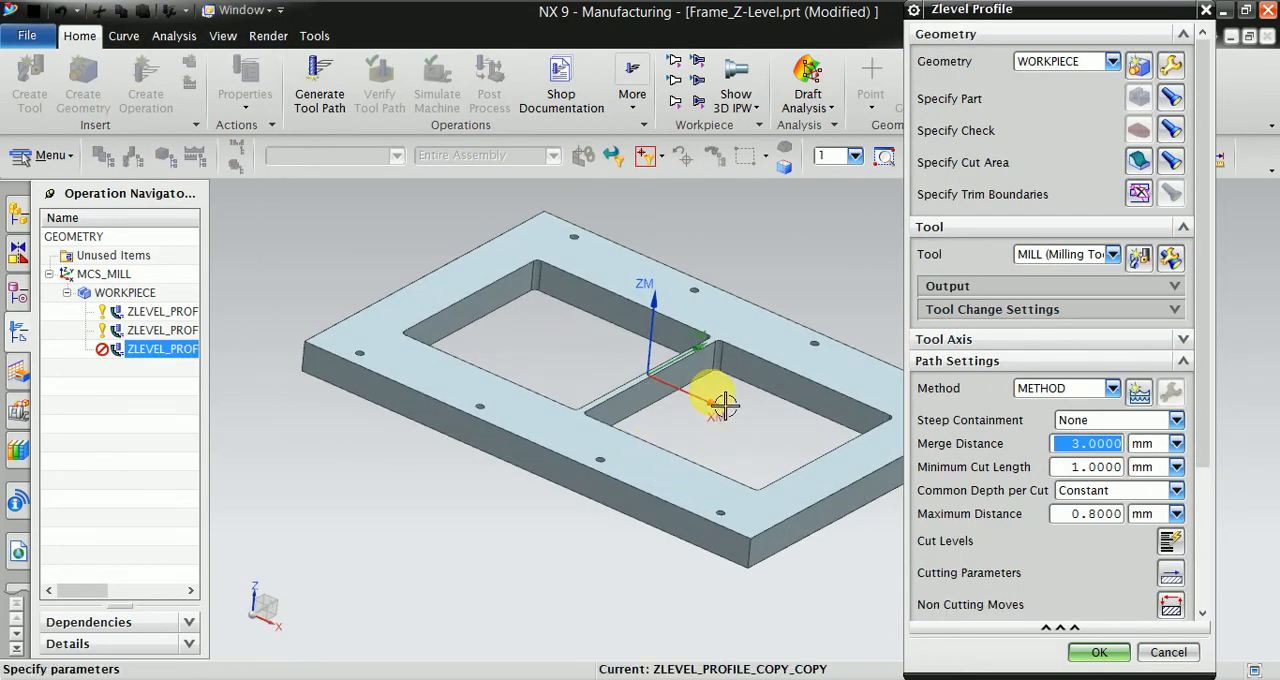
scroll(724, 405, up, 1)
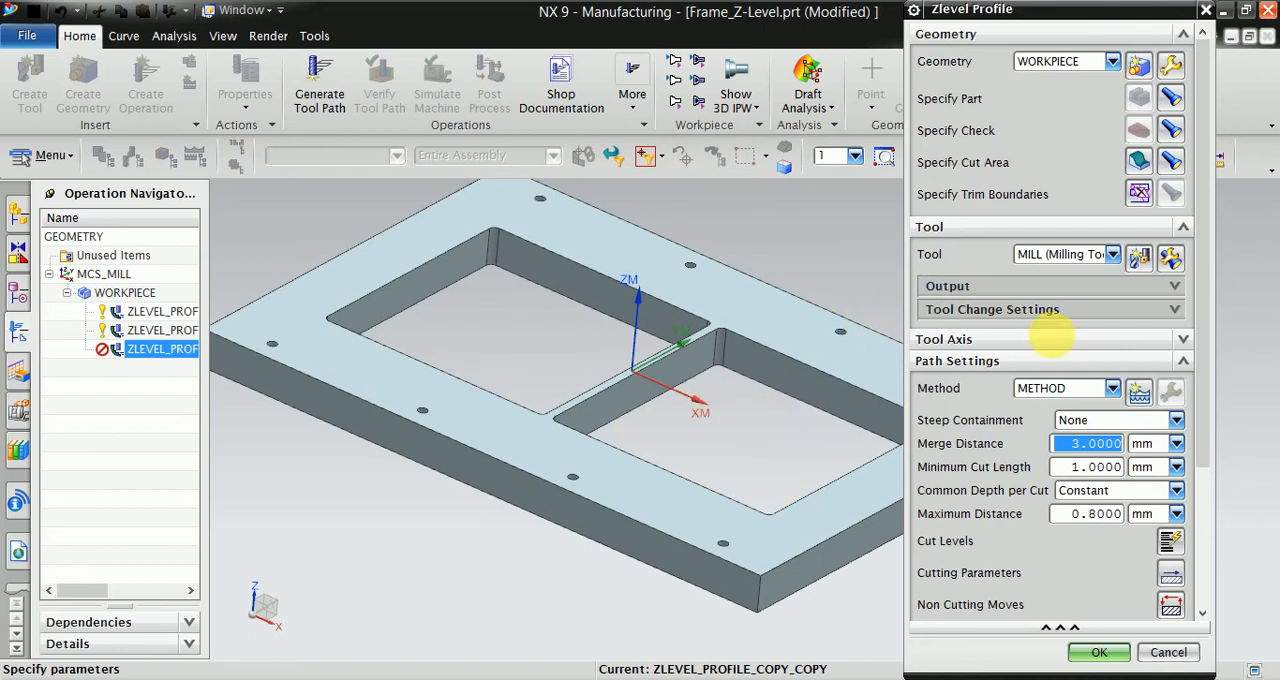
click(1139, 255)
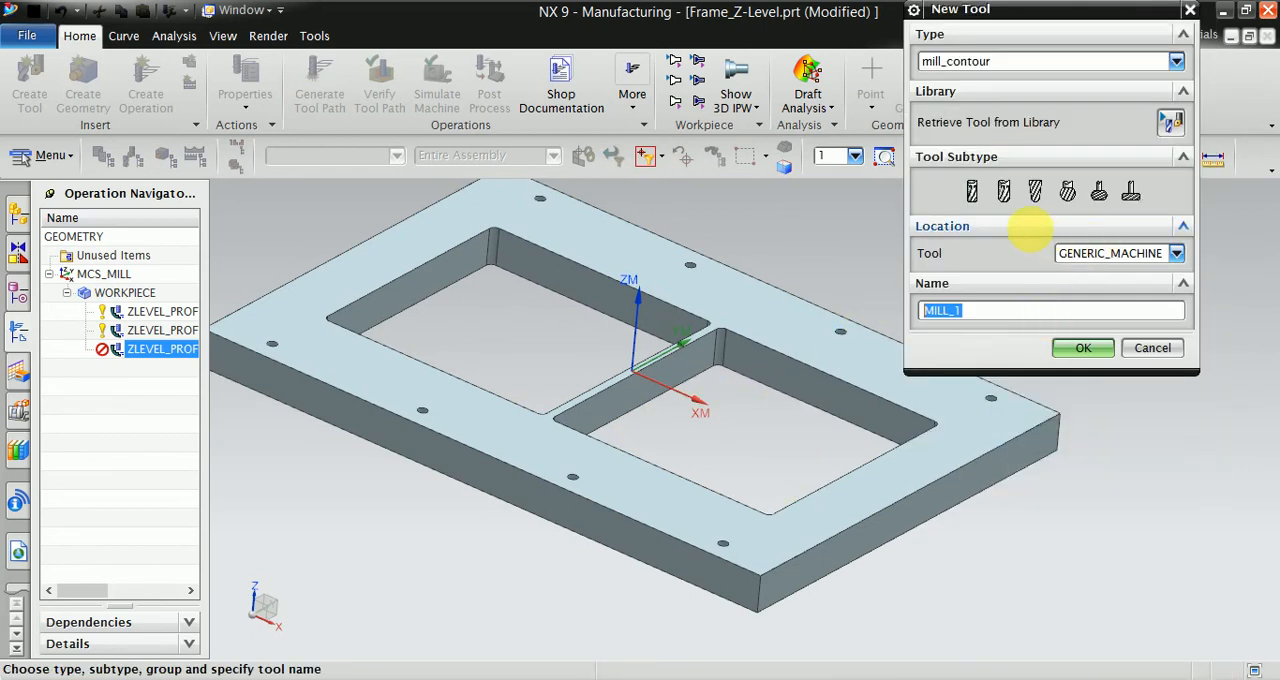
click(973, 195)
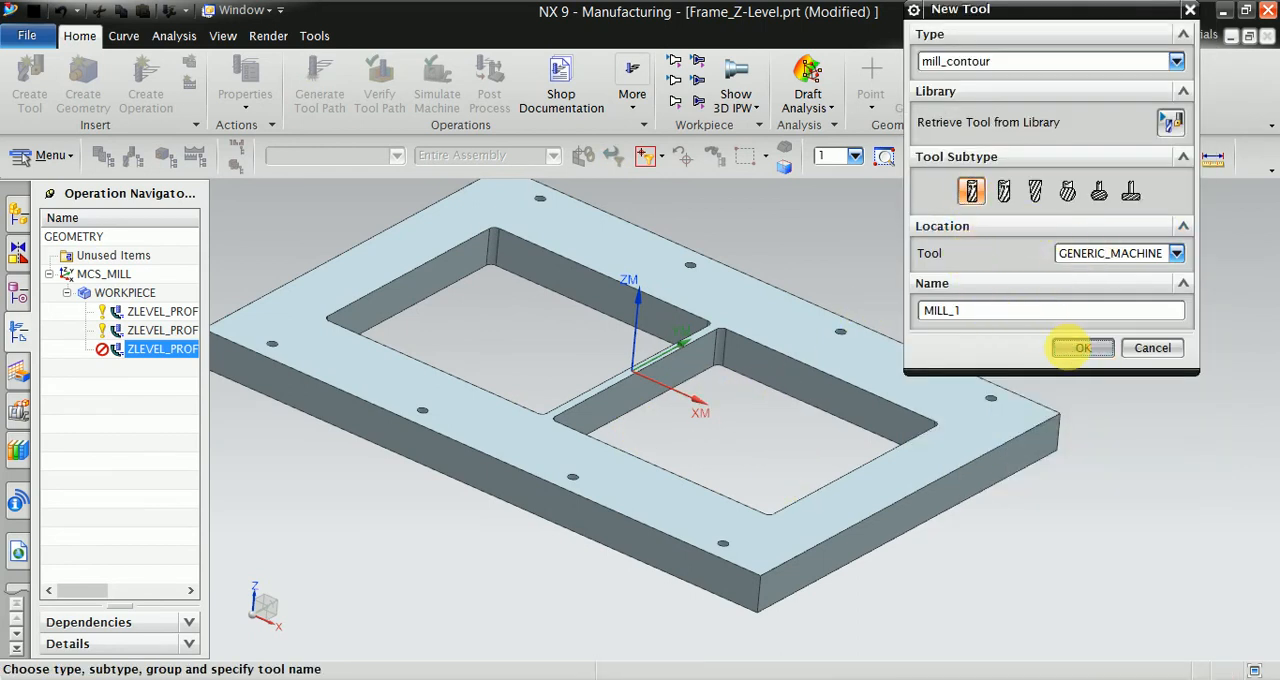
click(1082, 347)
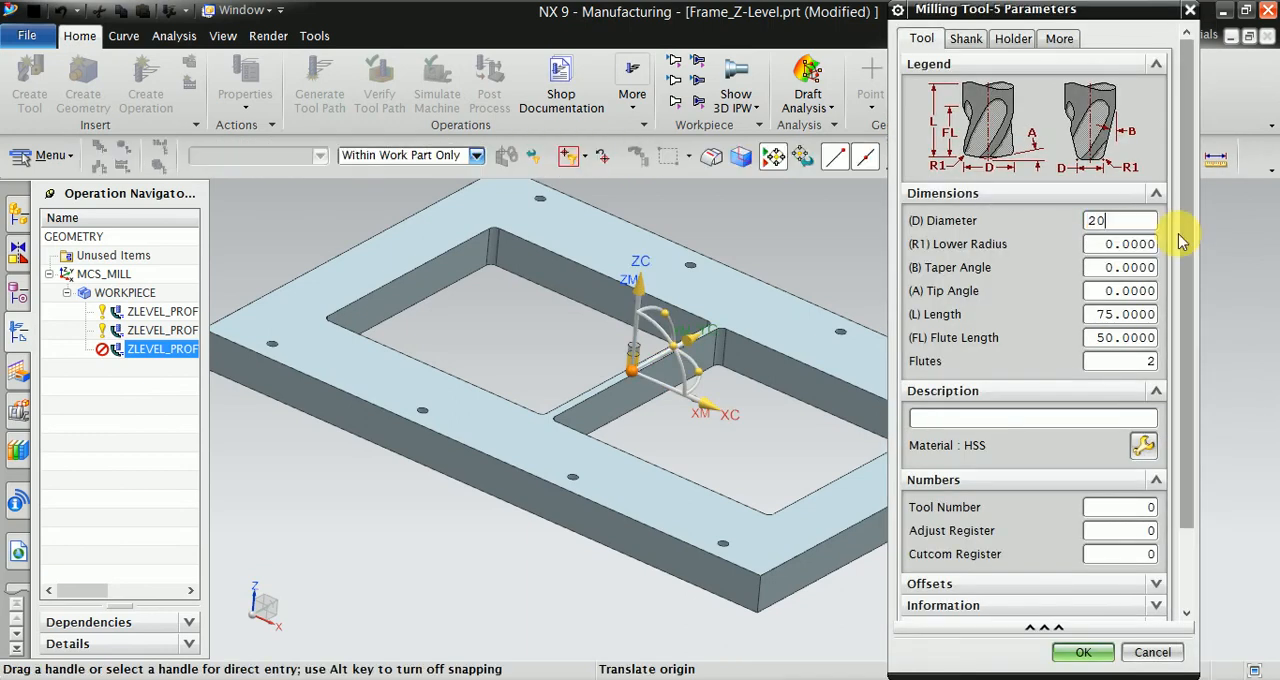
- Set the new tool's diameter to 20 mm, length to 150 mm and flute length to 120 mm, and accept it
text(20.0)
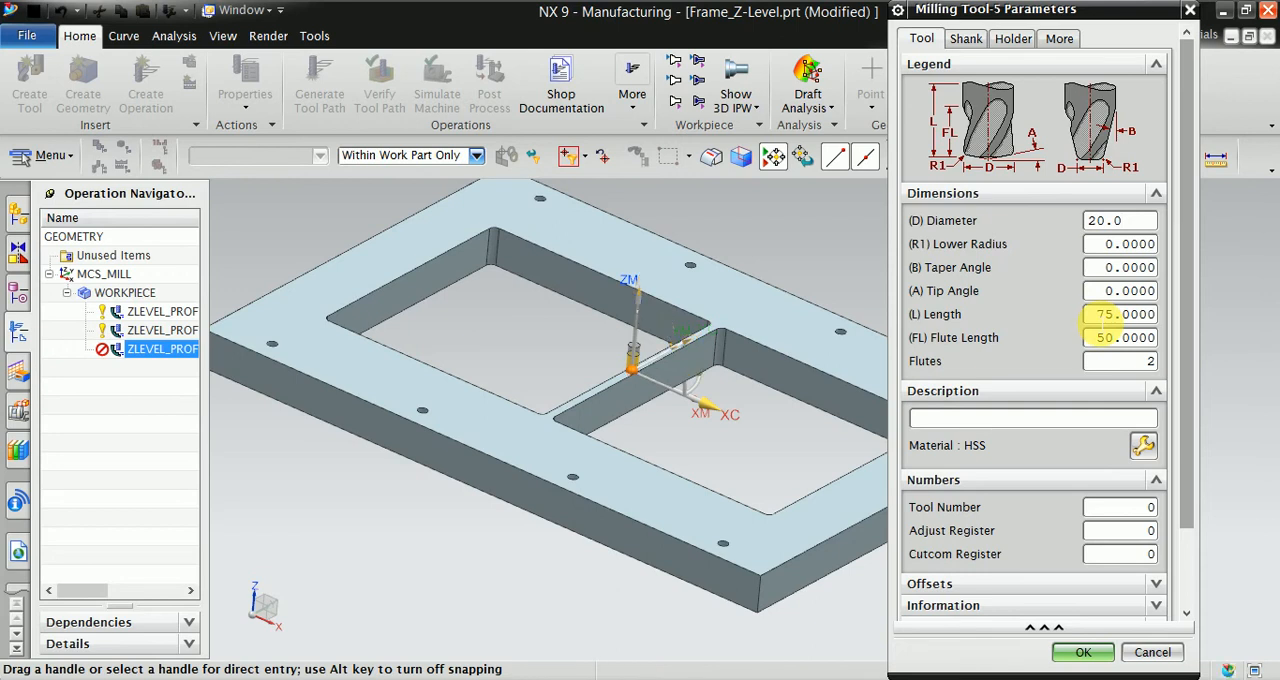
double_click(1100, 314)
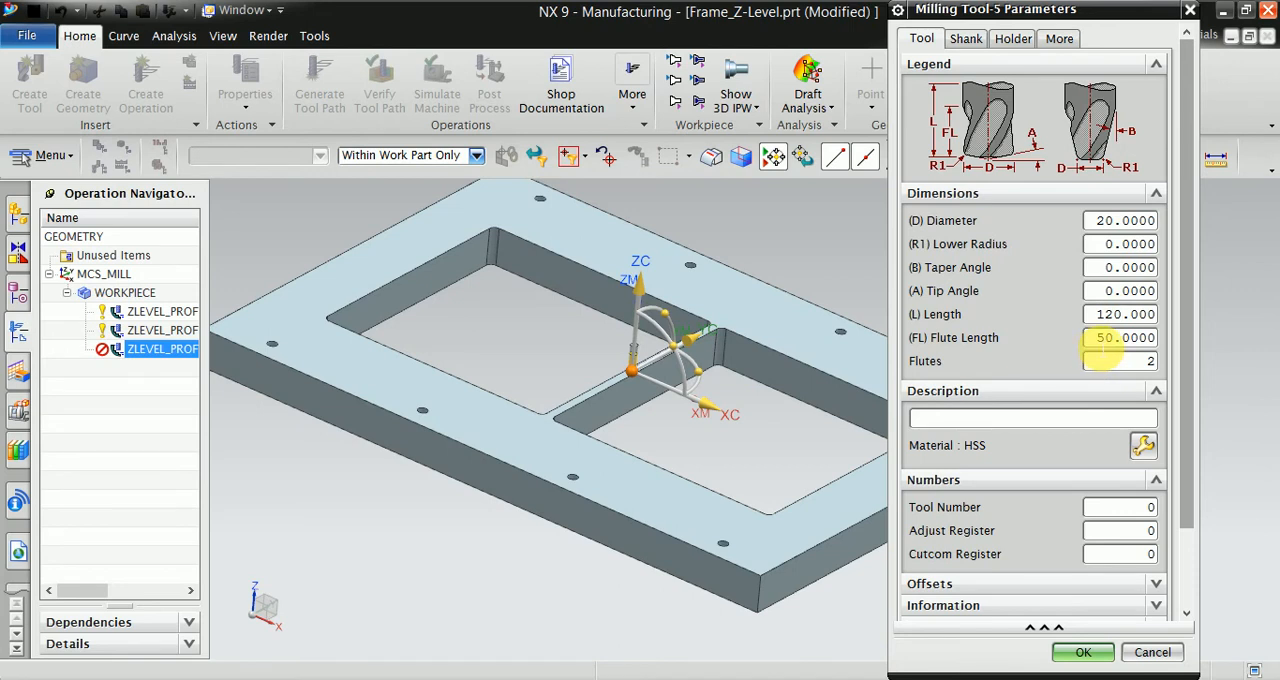
double_click(1096, 314)
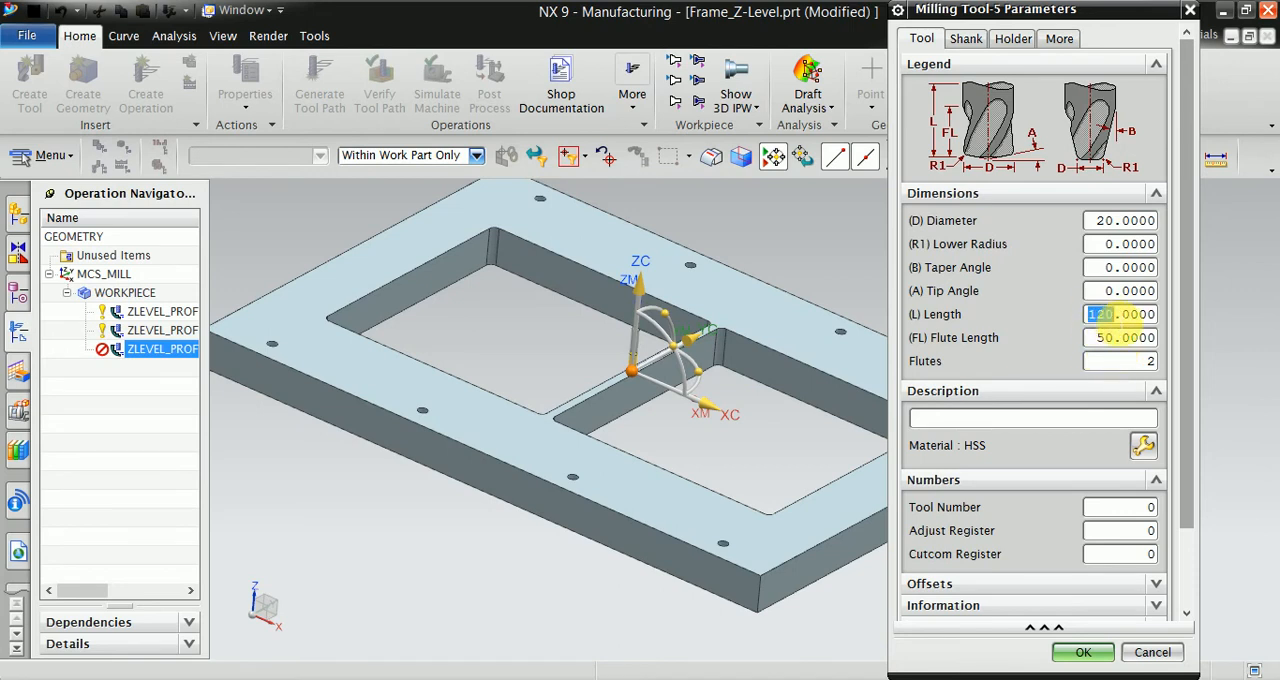
double_click(1105, 340)
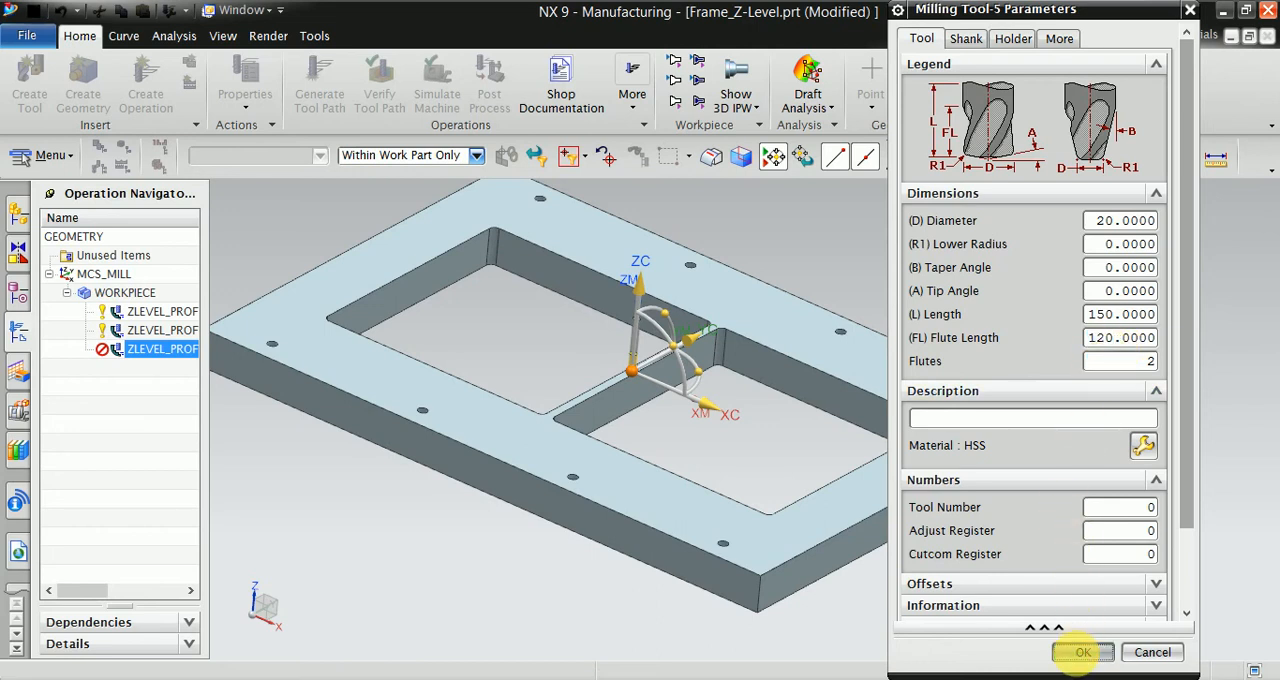
click(1082, 652)
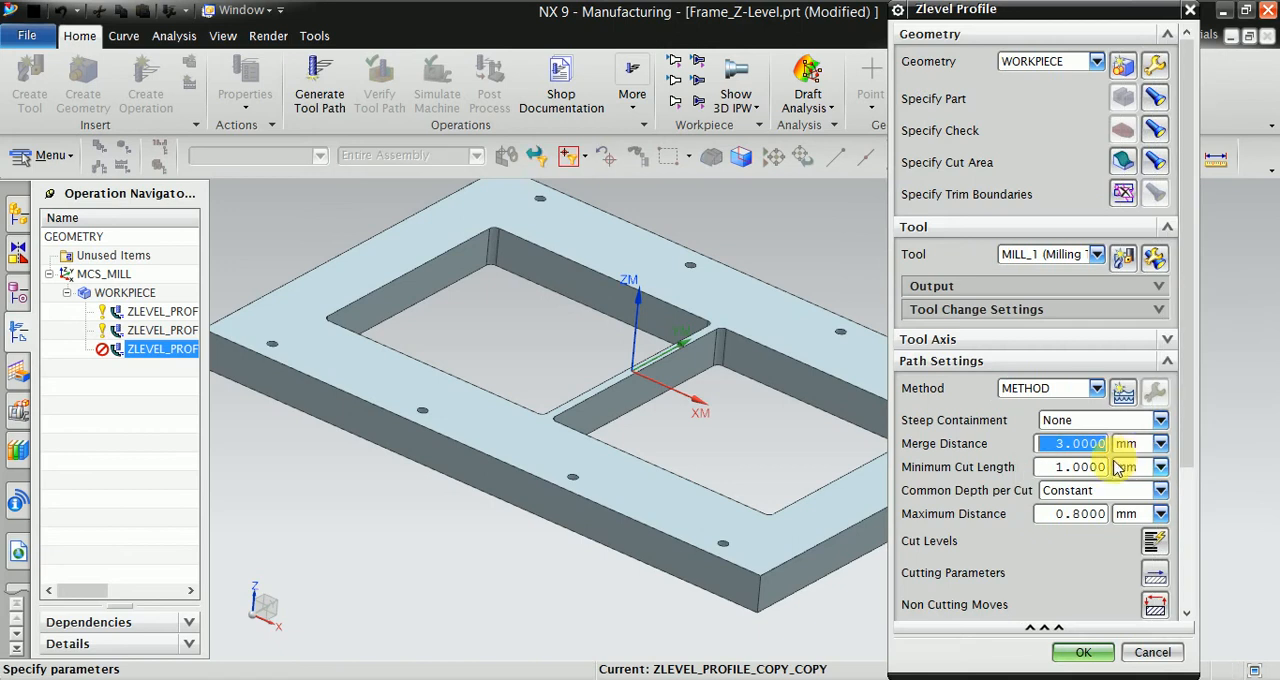
- Set the operation's maximum distance per cut to 110 mm, keeping the common depth per cut constant
scroll(1117, 467, down, 2)
click(1071, 460)
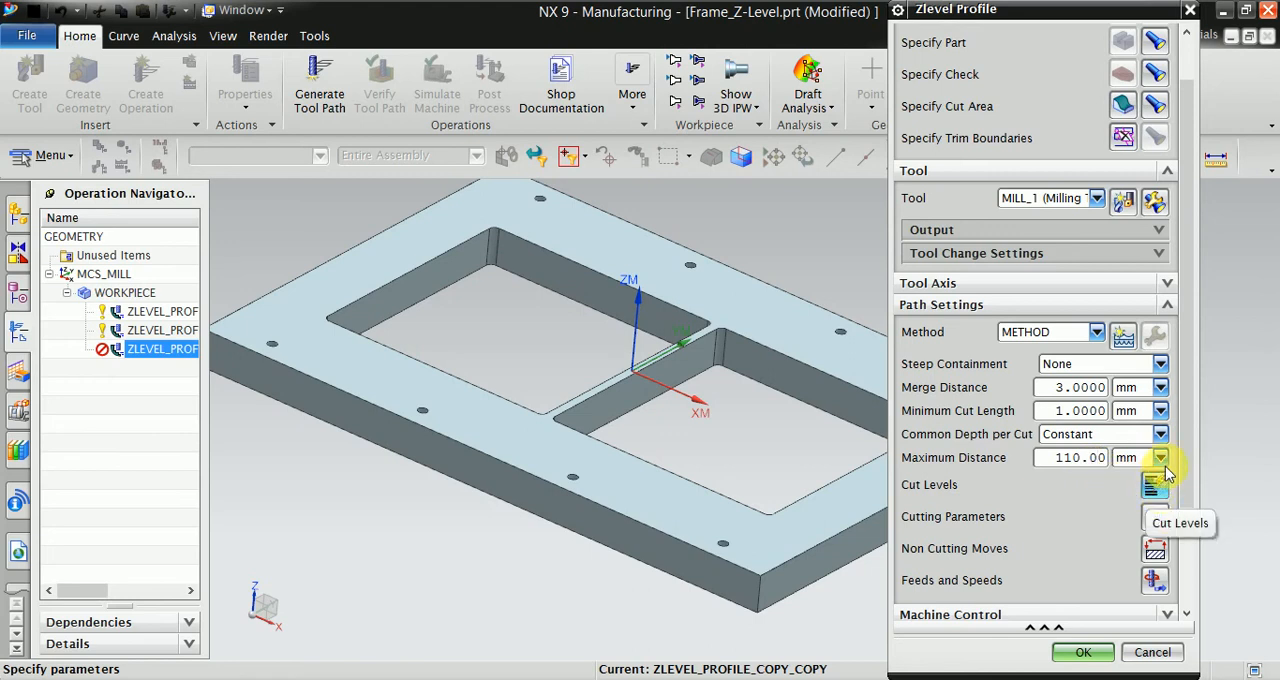
drag(1190, 450, 1186, 517)
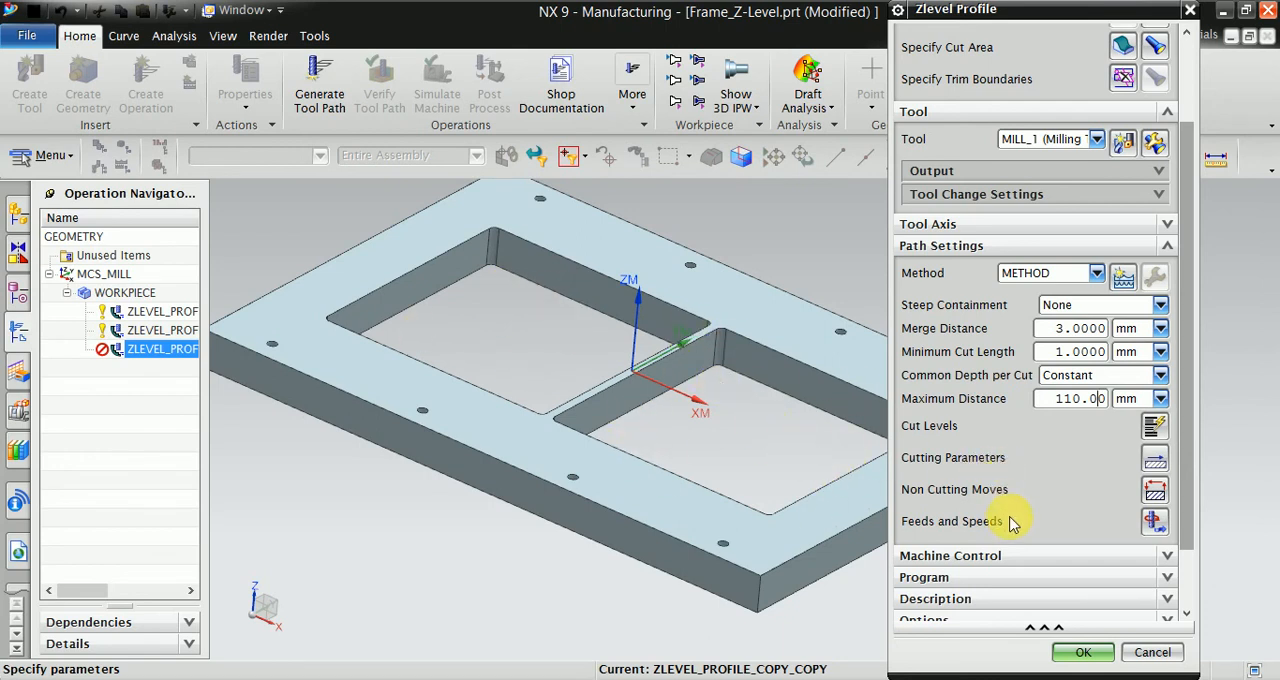
- In the non cutting moves, set the closed area engage type to Same as Open Area and the open area engage type to Arc
click(1160, 500)
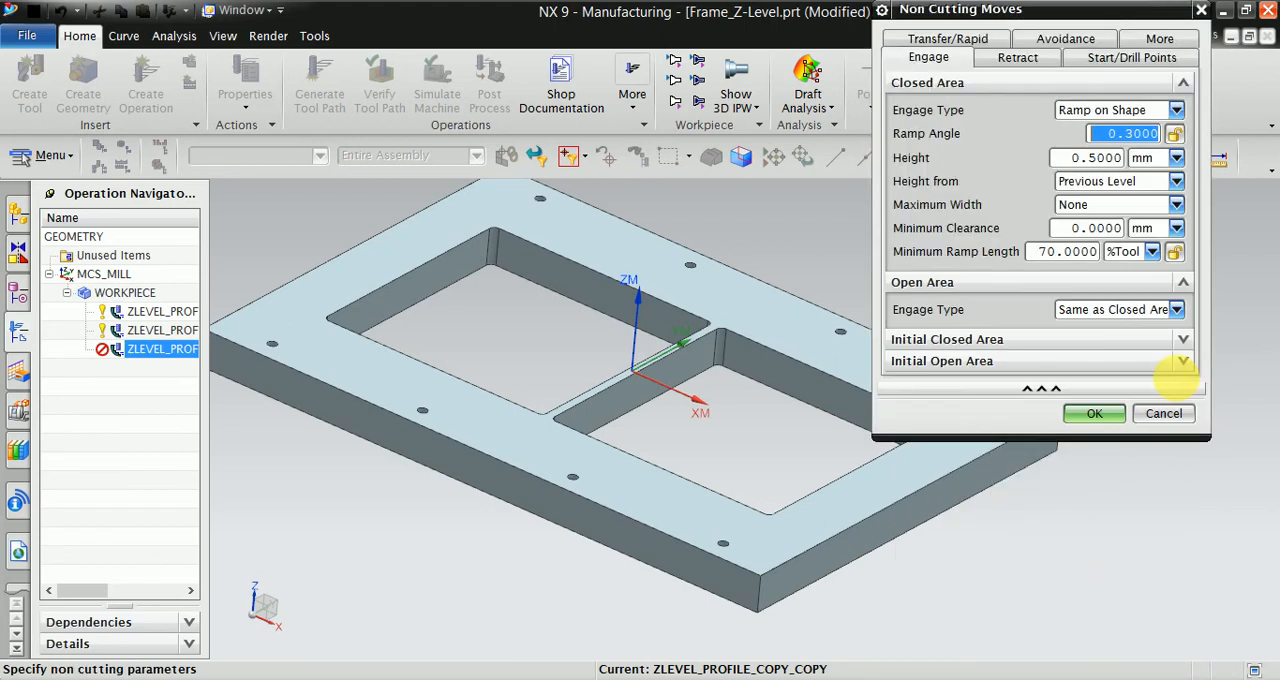
drag(1058, 16, 1126, 90)
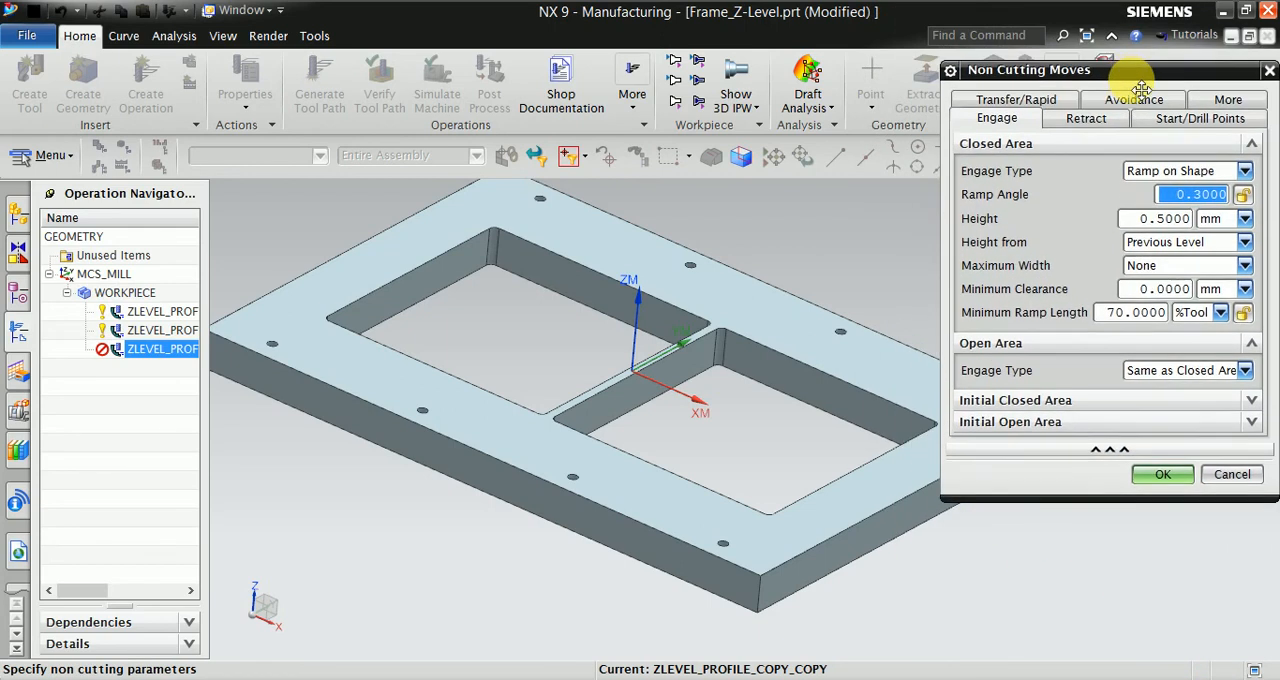
click(1150, 188)
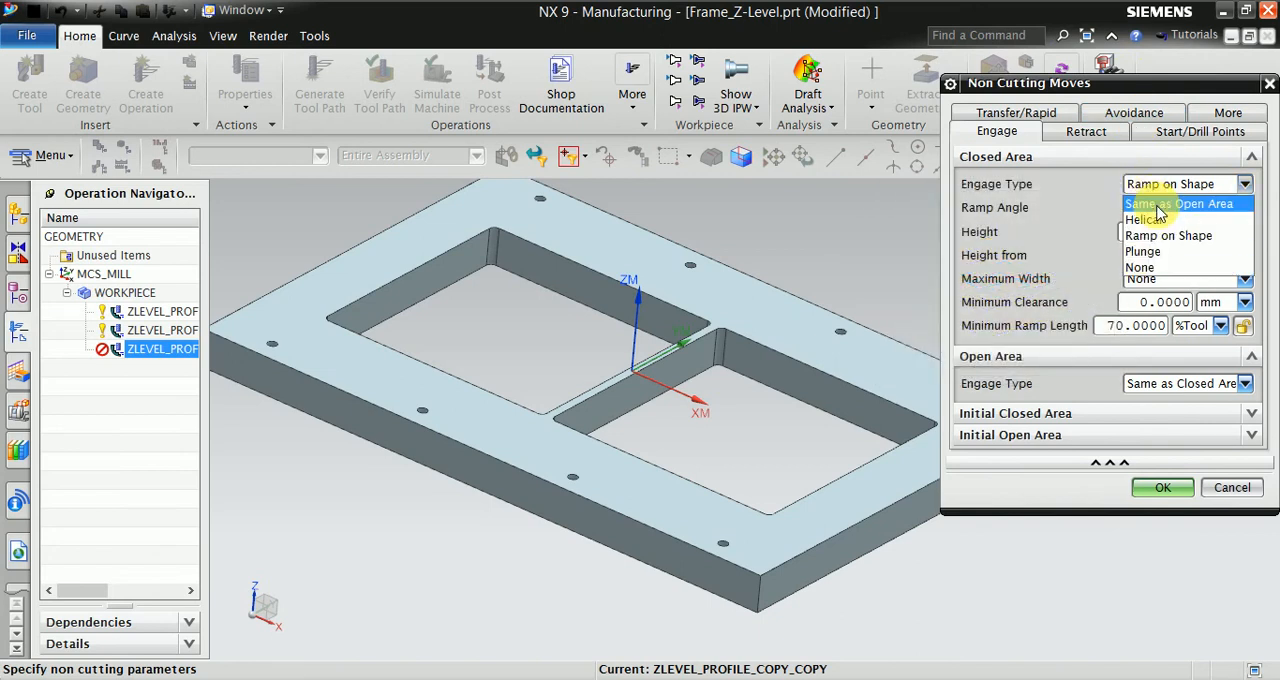
click(1160, 203)
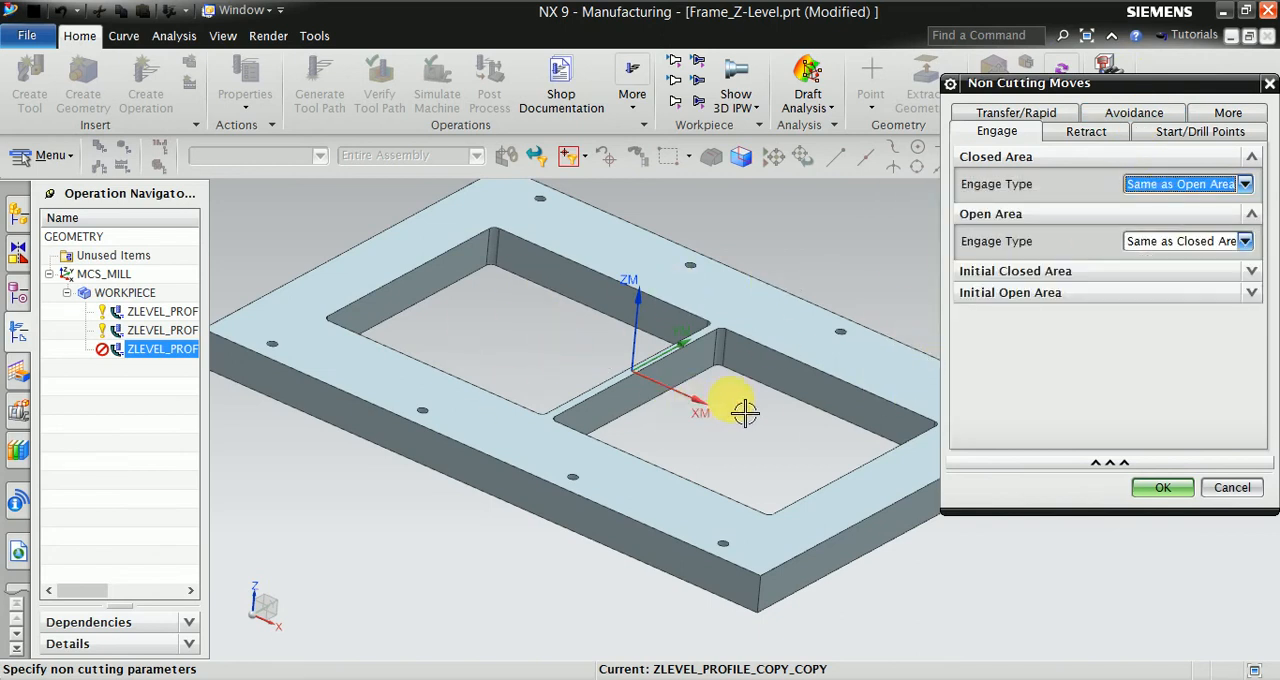
click(1180, 241)
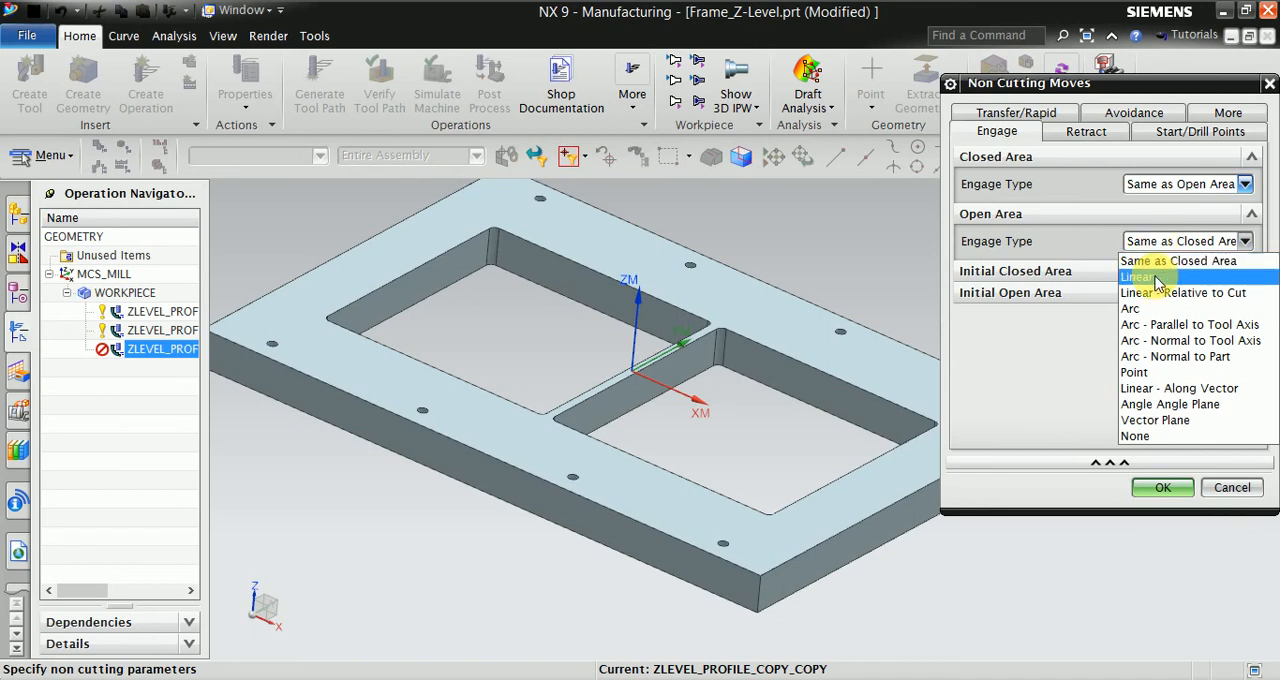
click(1132, 308)
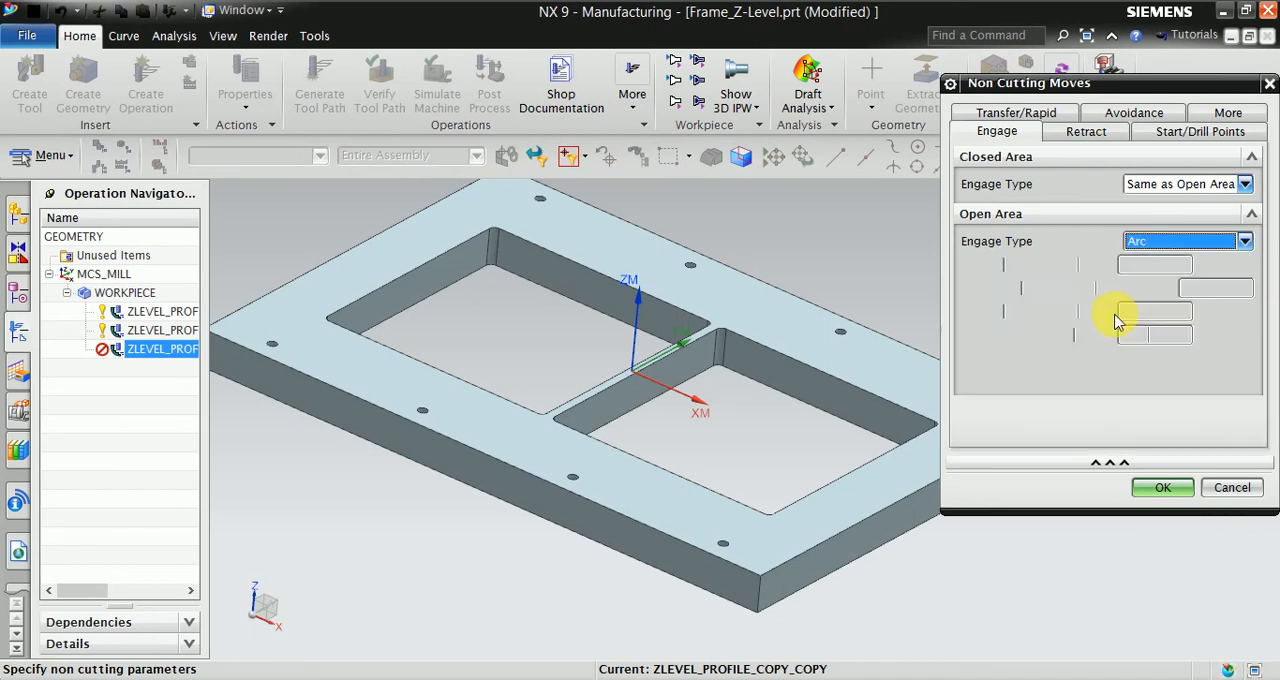
click(1155, 486)
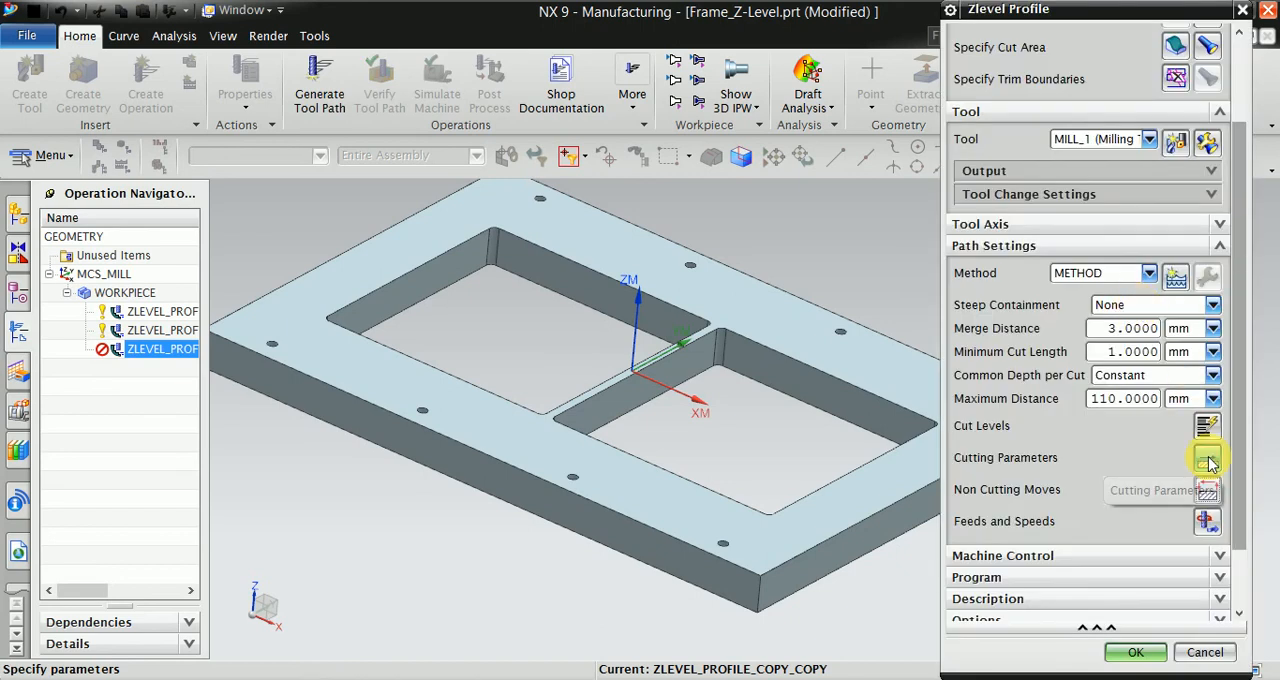
- In the cutting parameters, disable Continue Cutting Below Tool Contact and set the part side stock to 0
click(1208, 460)
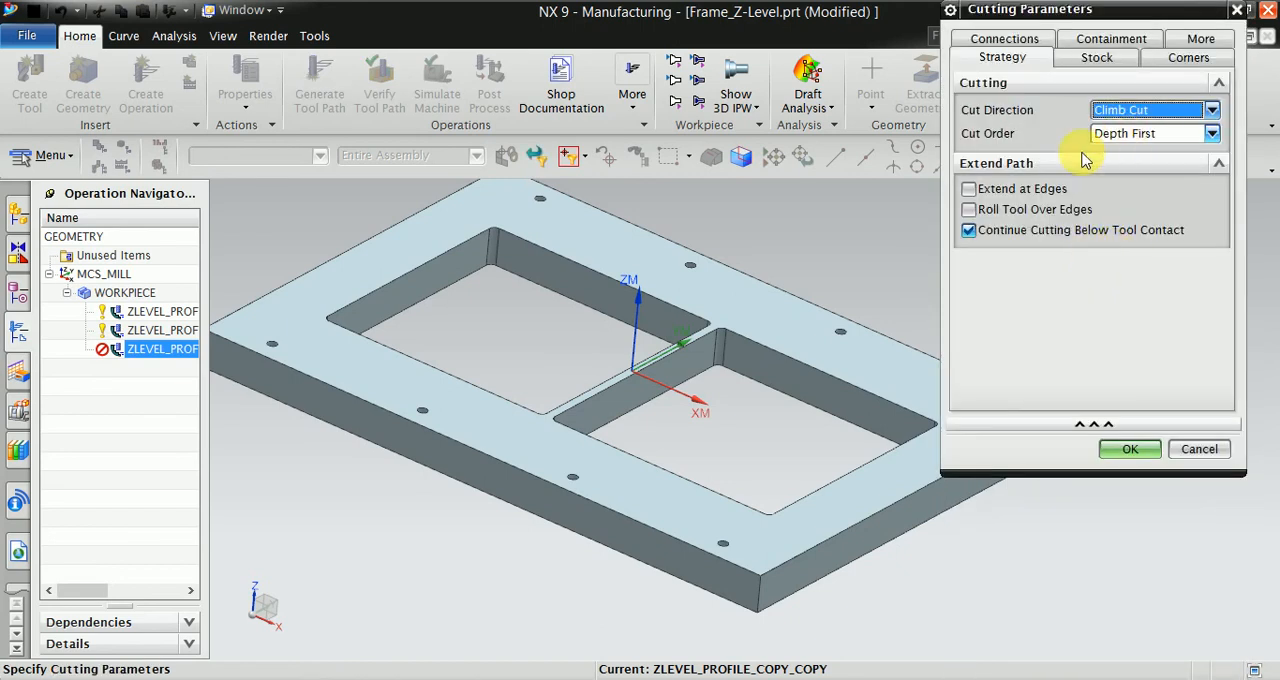
click(1005, 231)
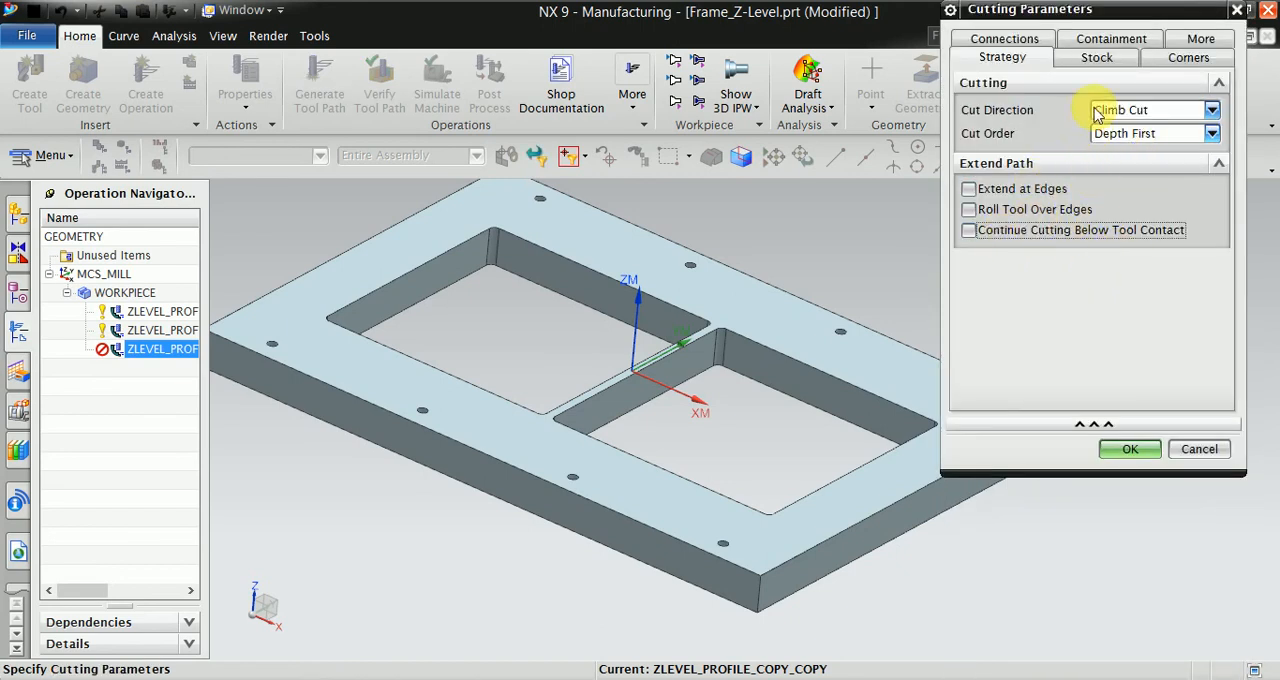
click(1085, 58)
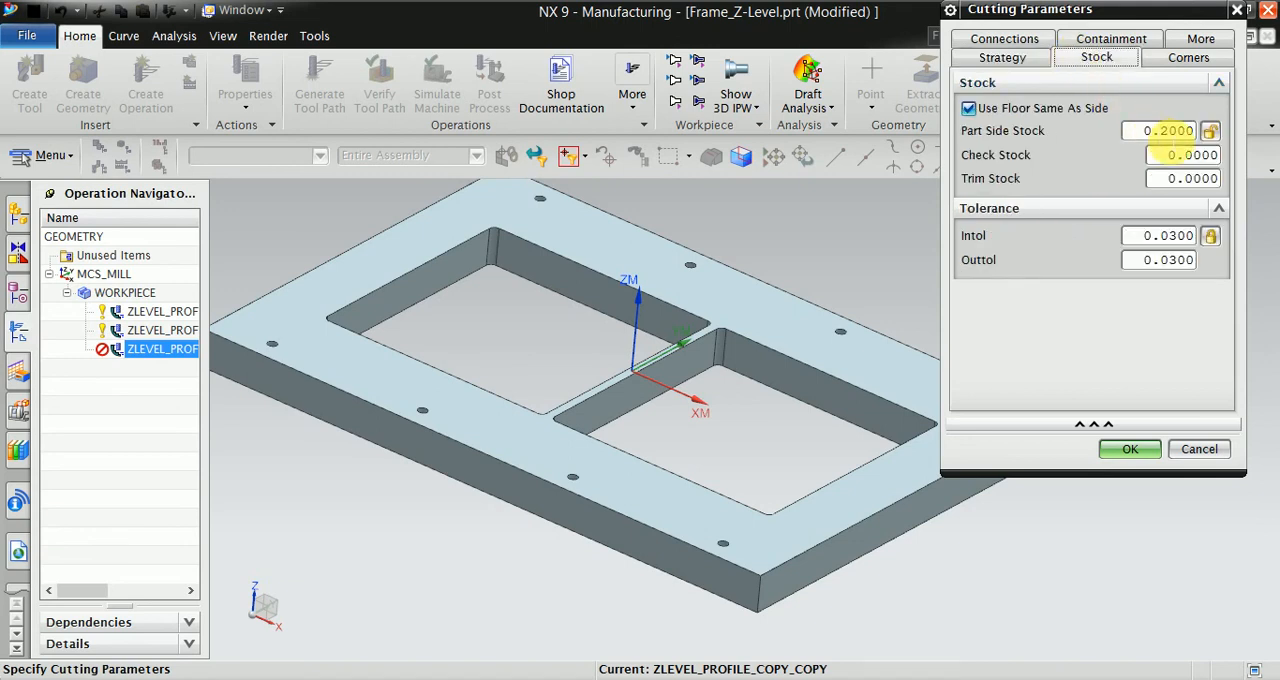
drag(1161, 131, 1169, 131)
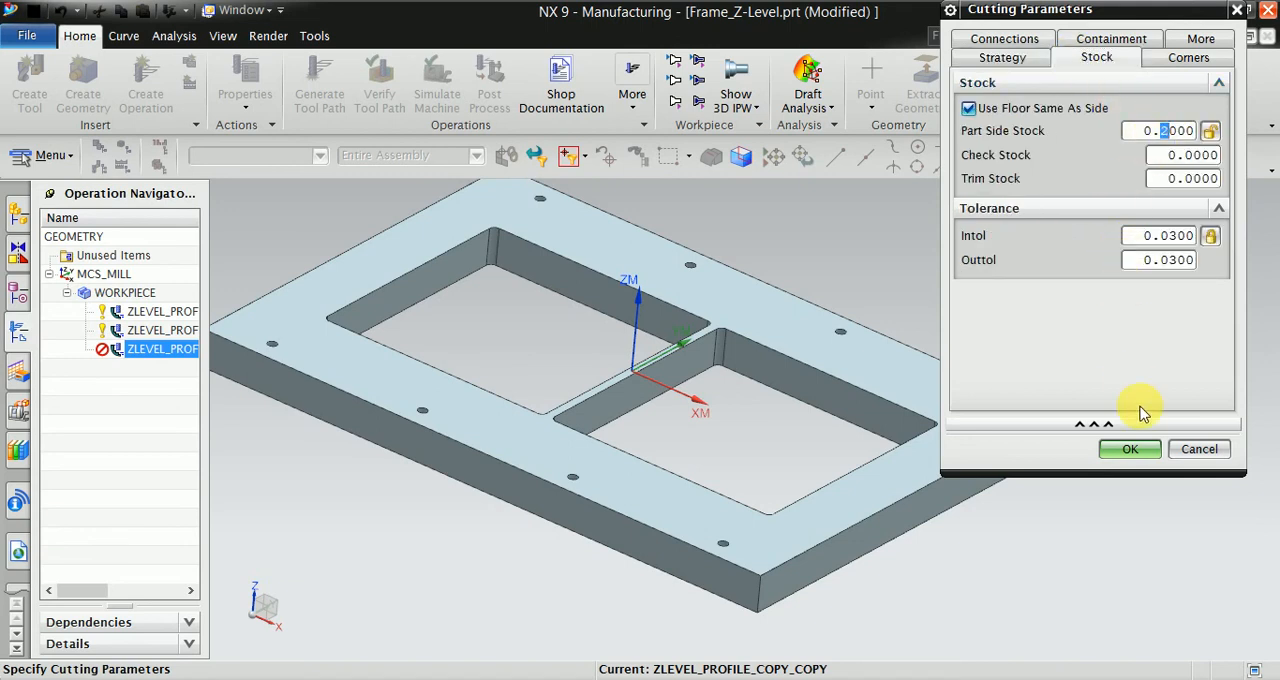
click(1138, 450)
text(0)
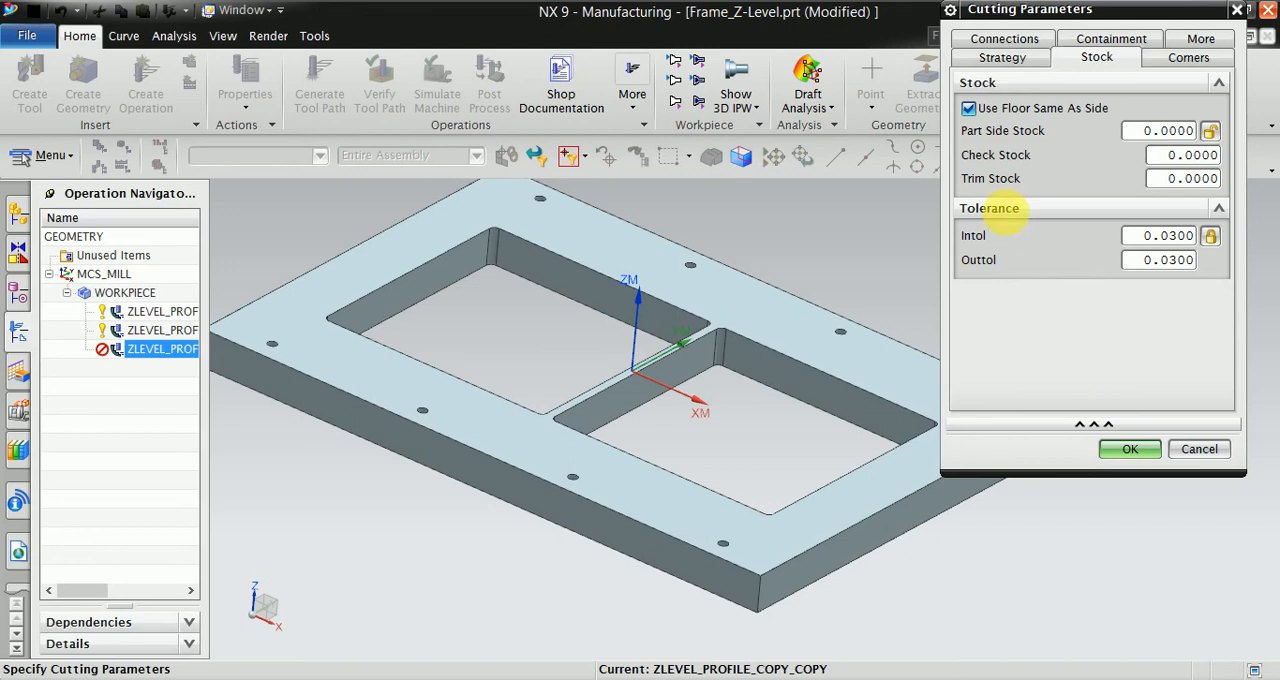
click(1010, 108)
- Set the corner smoothing to None and accept the cutting parameters
click(1155, 60)
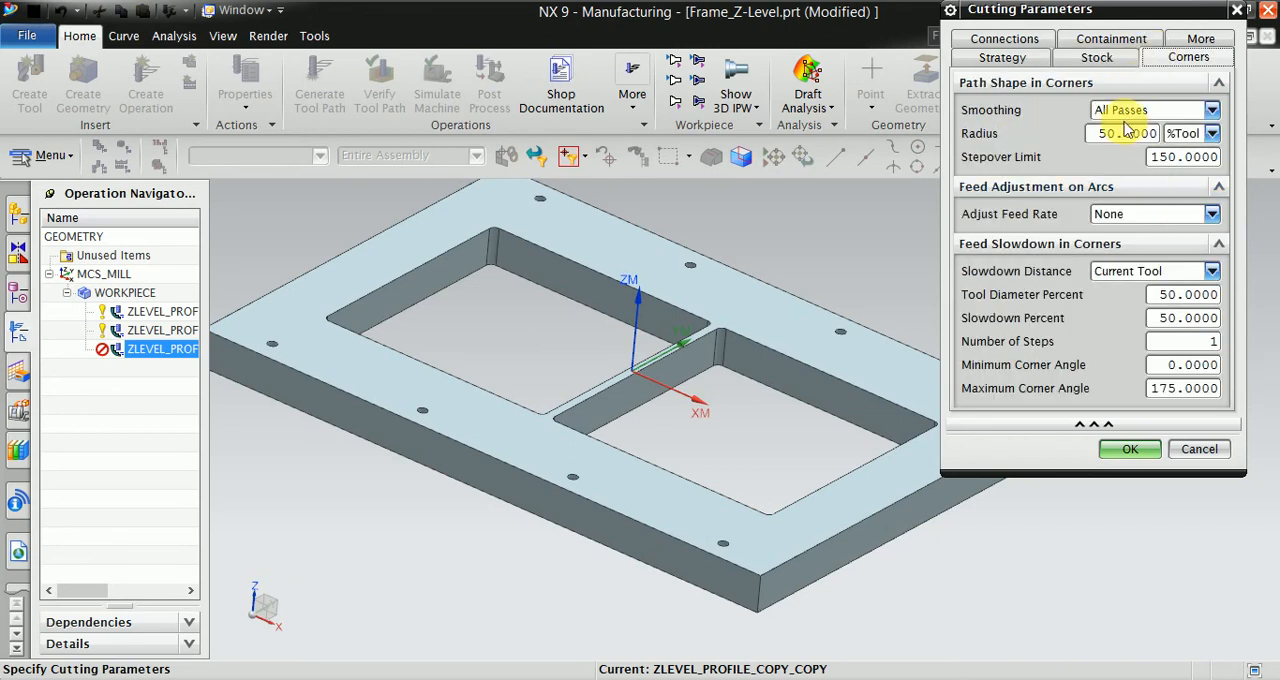
click(1122, 109)
click(1112, 129)
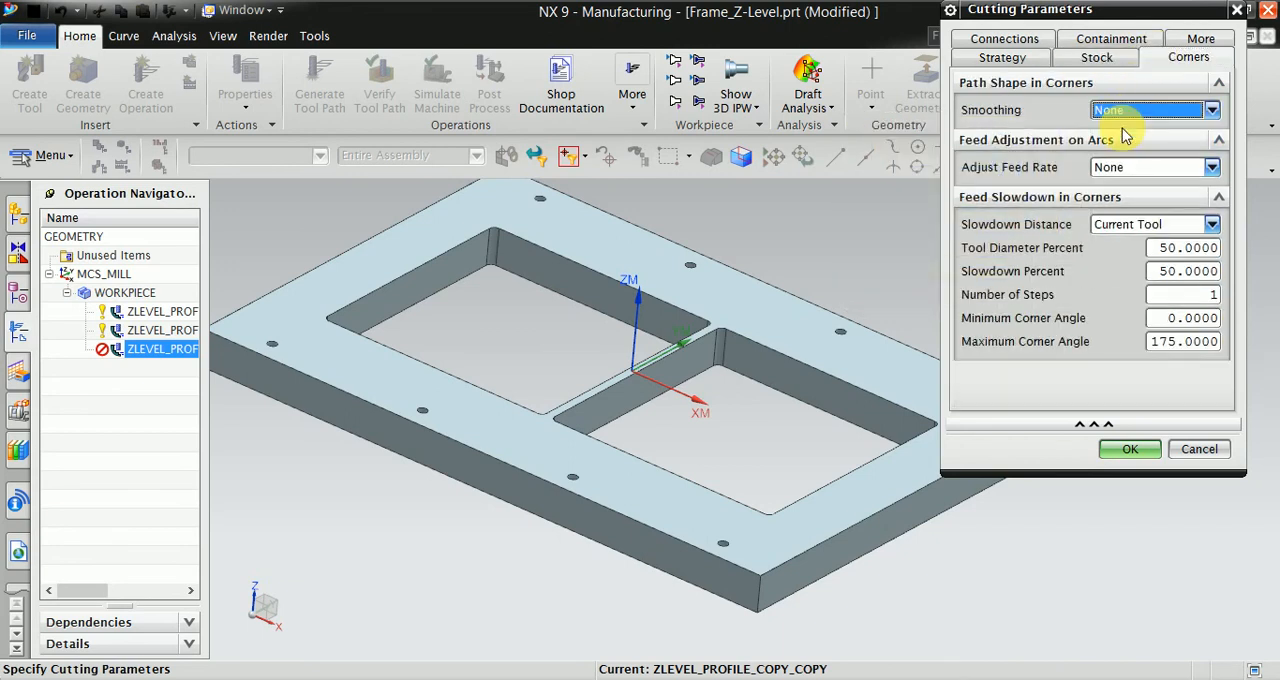
click(1128, 449)
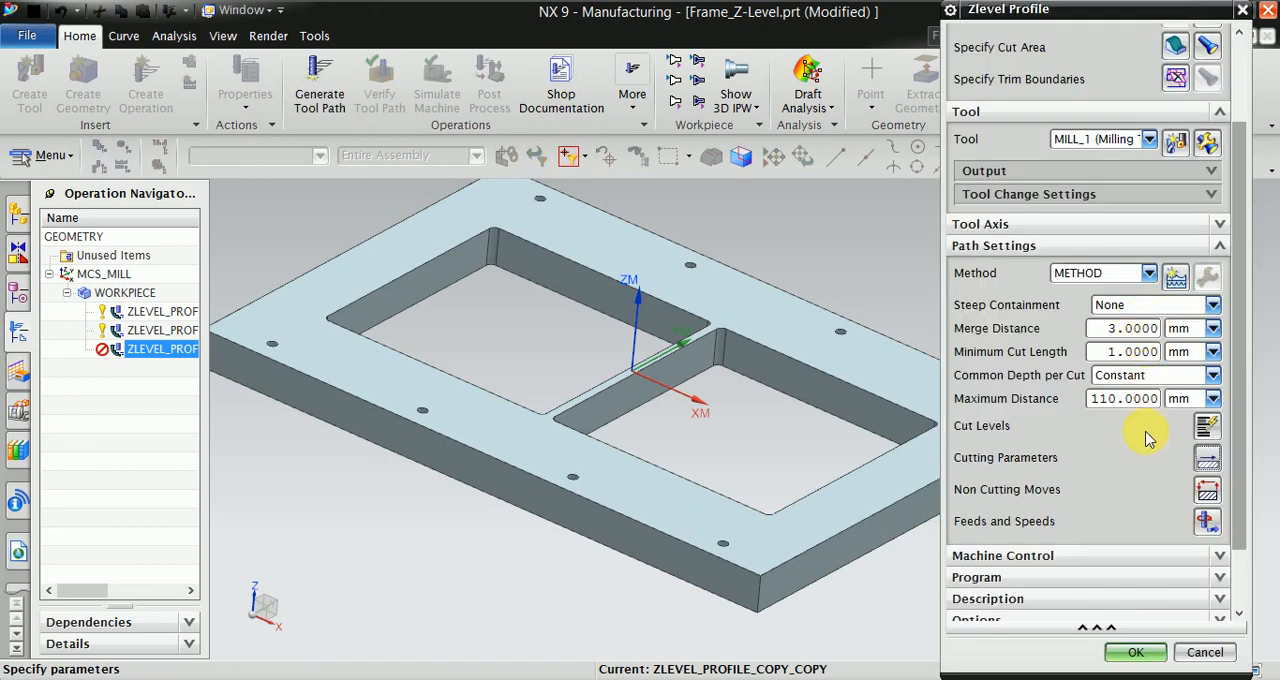
- Set the slowdown distance in corners to None in the cutting parameters, and check the operation's feeds and speeds
click(1207, 465)
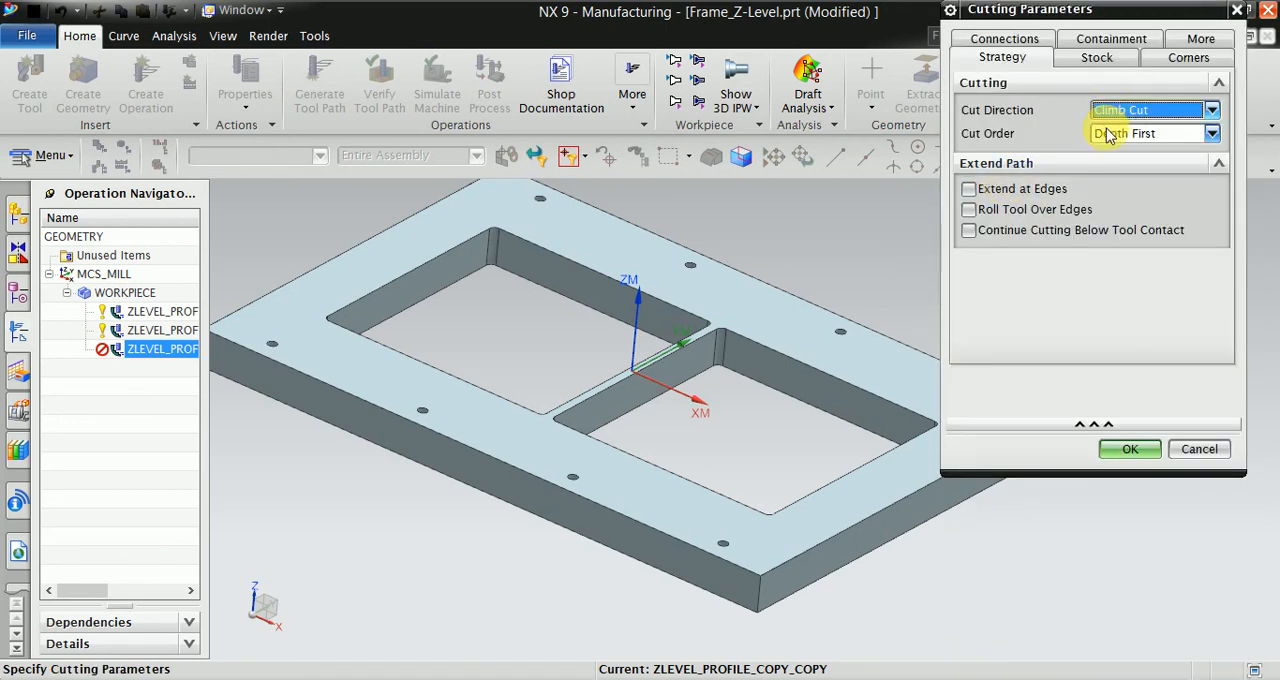
click(1195, 57)
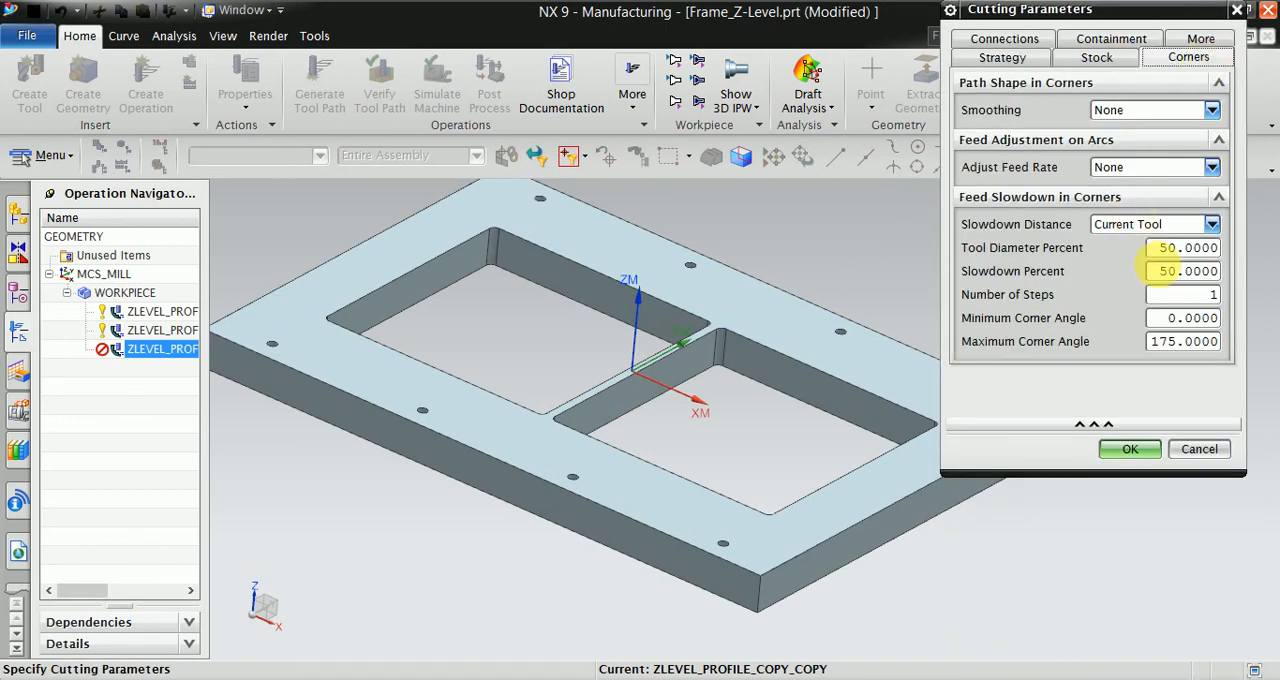
click(1130, 223)
click(1125, 245)
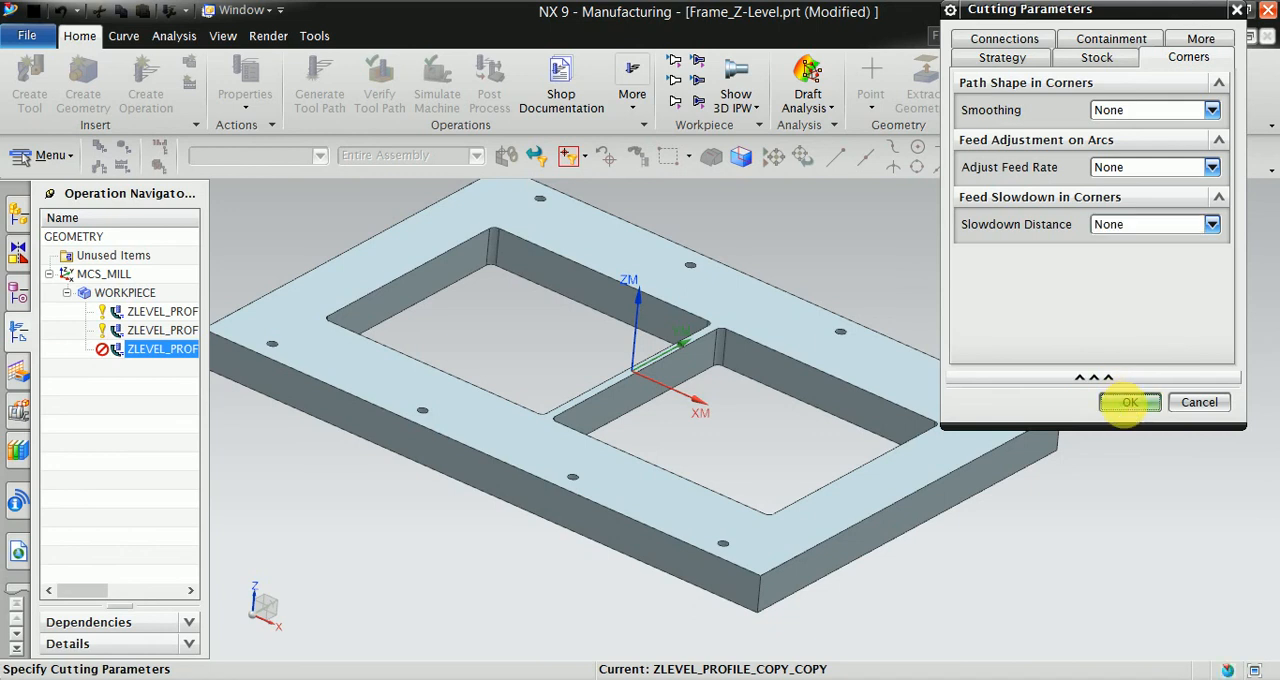
click(1126, 401)
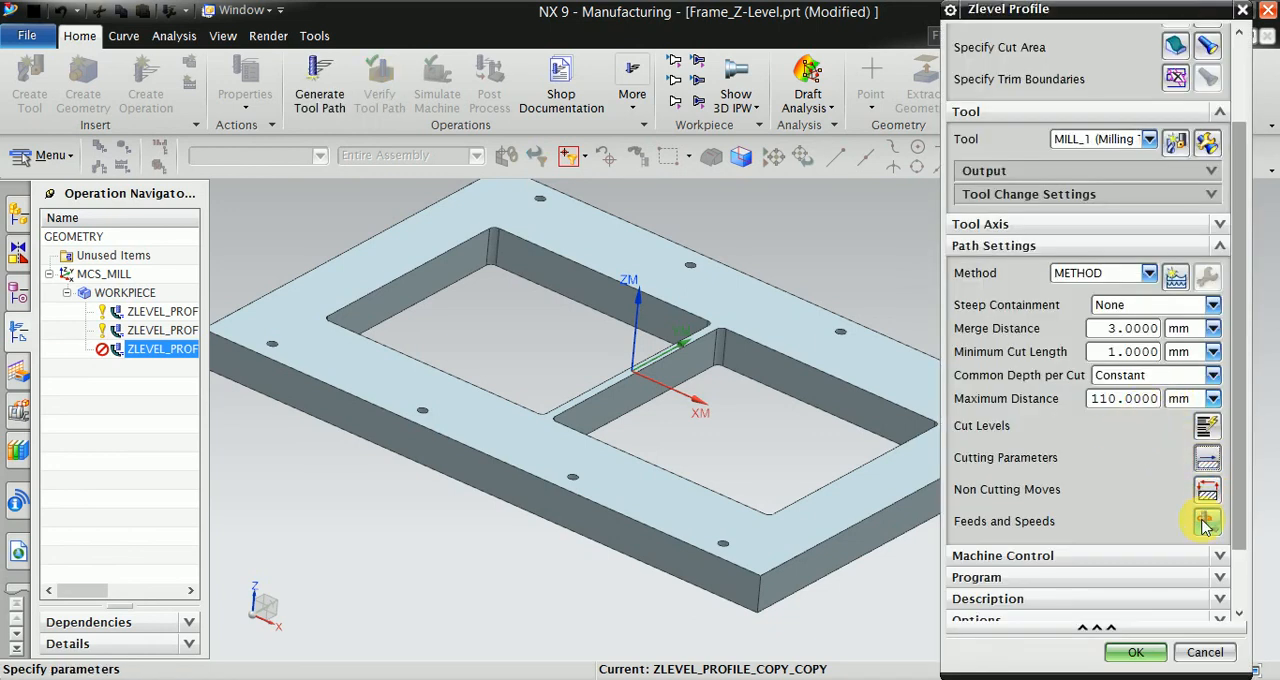
click(1207, 519)
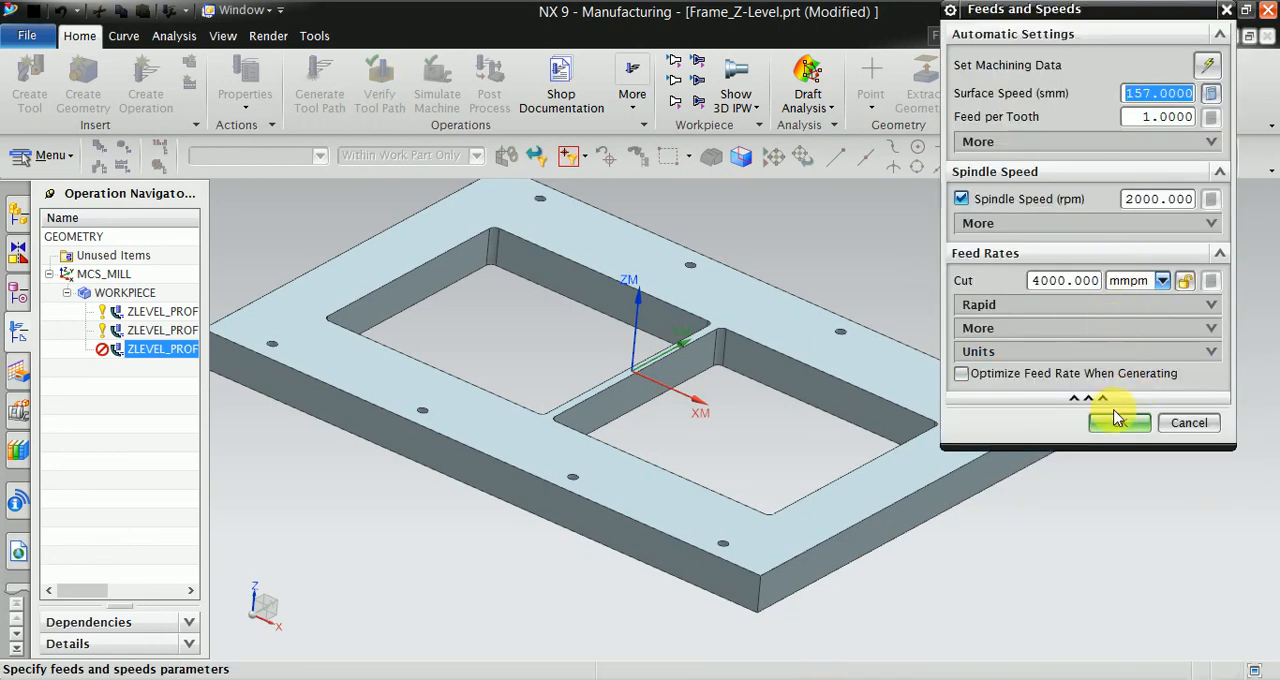
click(1115, 428)
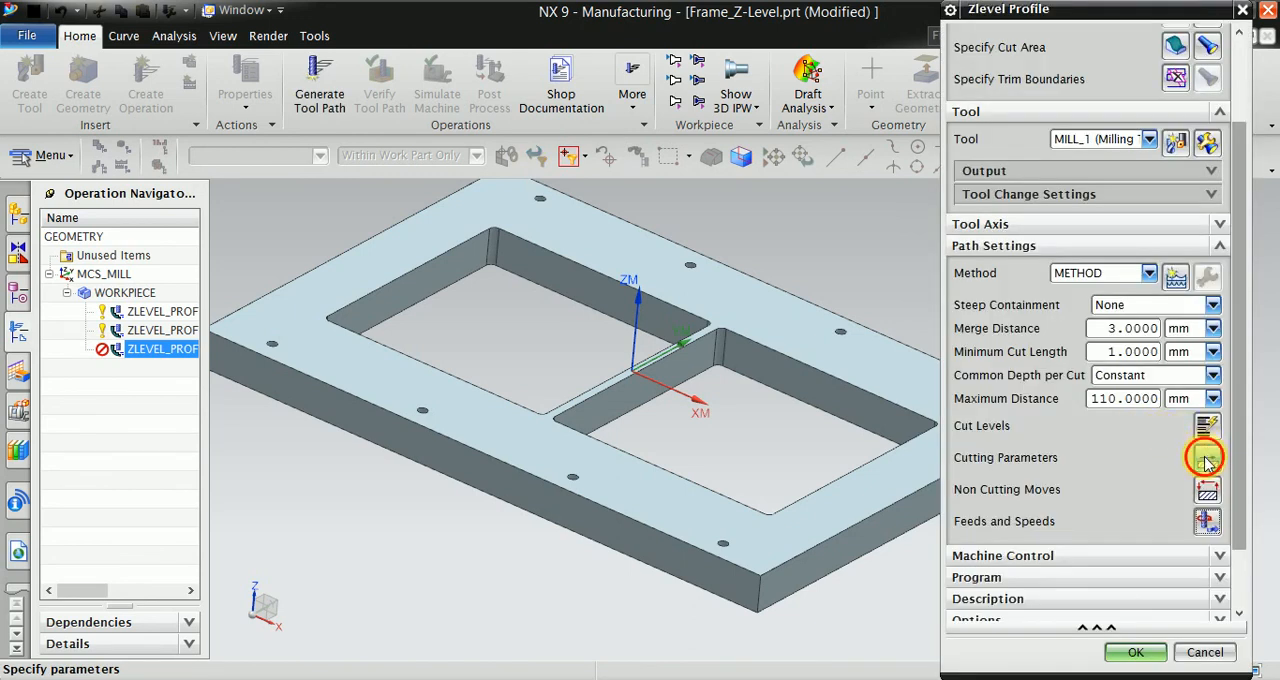
- In the cutting parameters, set the level-to-level connection to Direct on Part and accept the change
click(1207, 459)
click(990, 40)
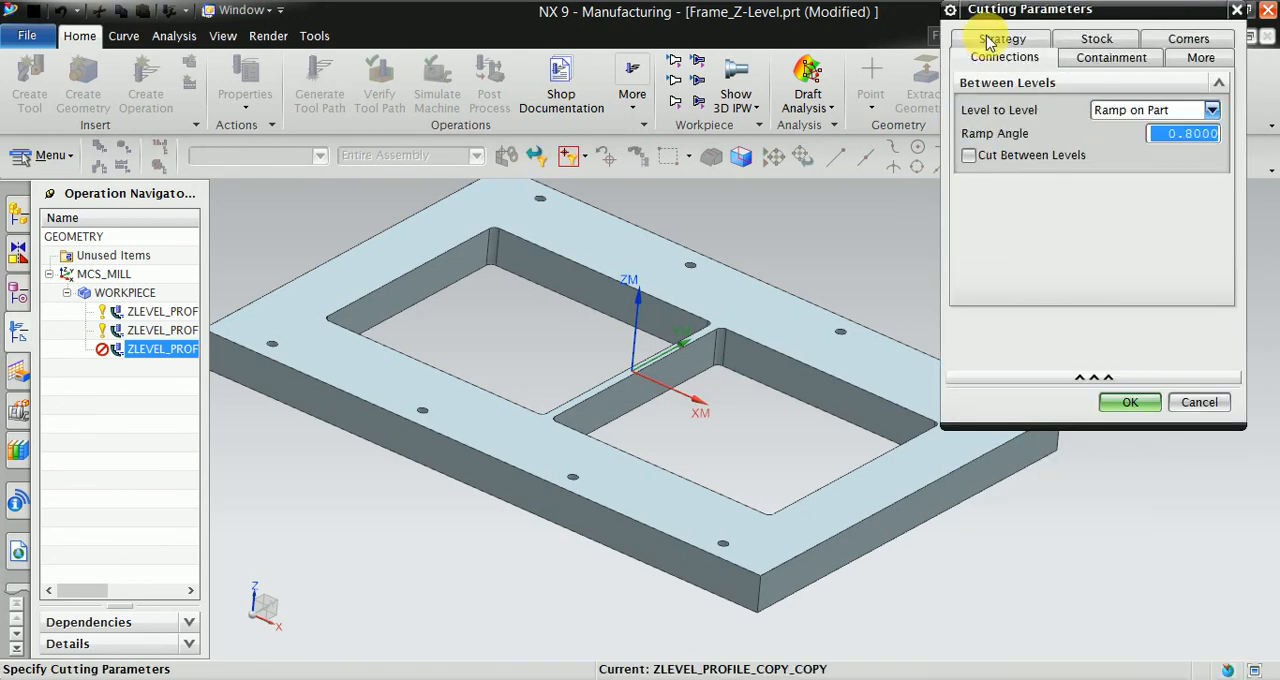
click(1155, 112)
click(1137, 145)
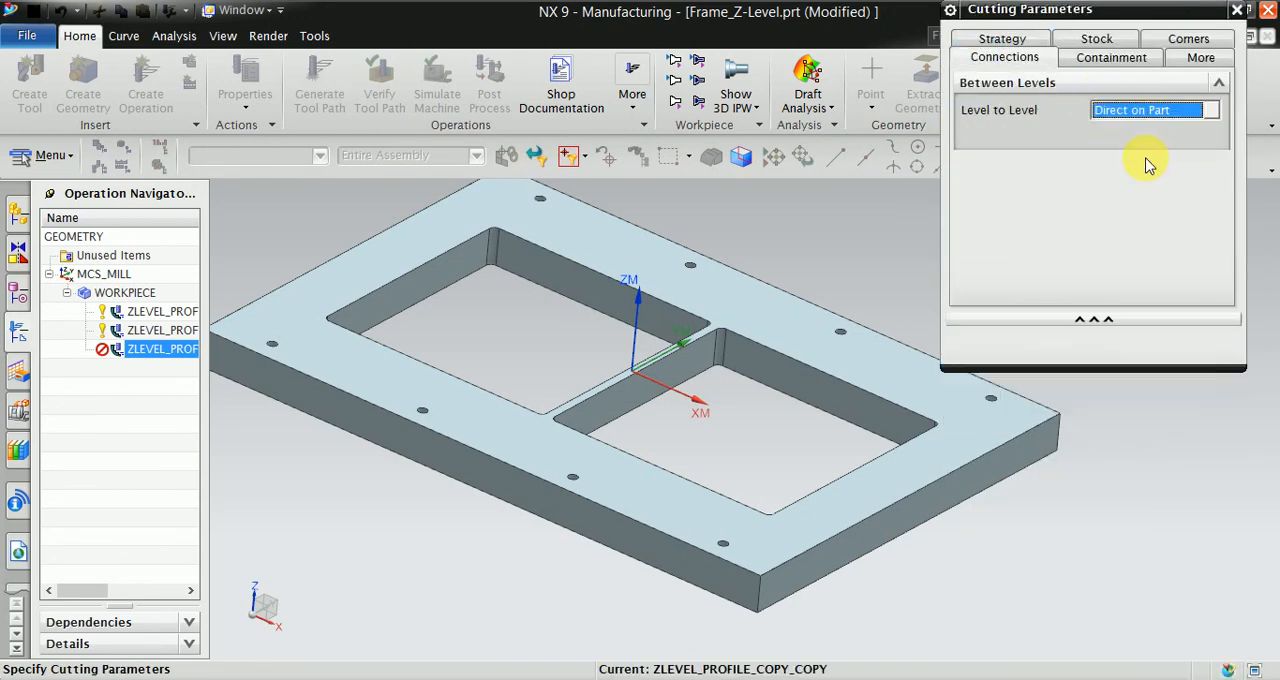
click(1137, 343)
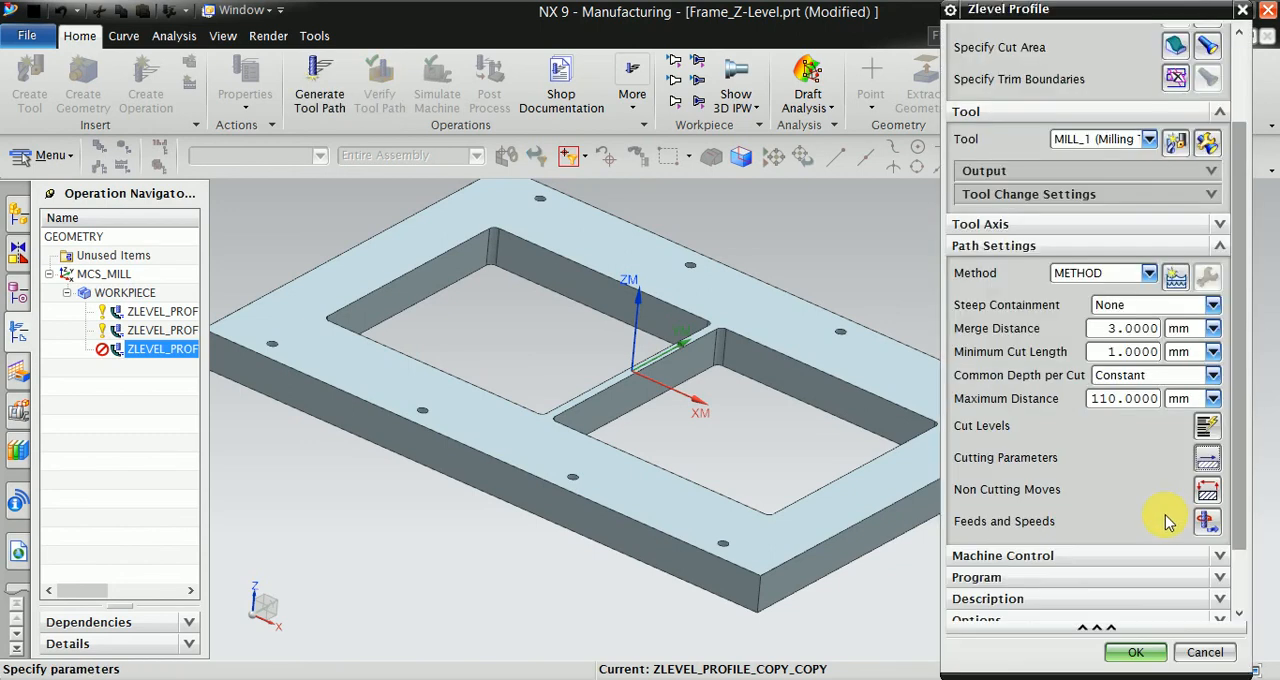
- Set the spindle speed to 2000 rpm and the cut feed rate to 200 mmpm, and generate the operation's tool path
scroll(1163, 522, down, 2)
click(1204, 442)
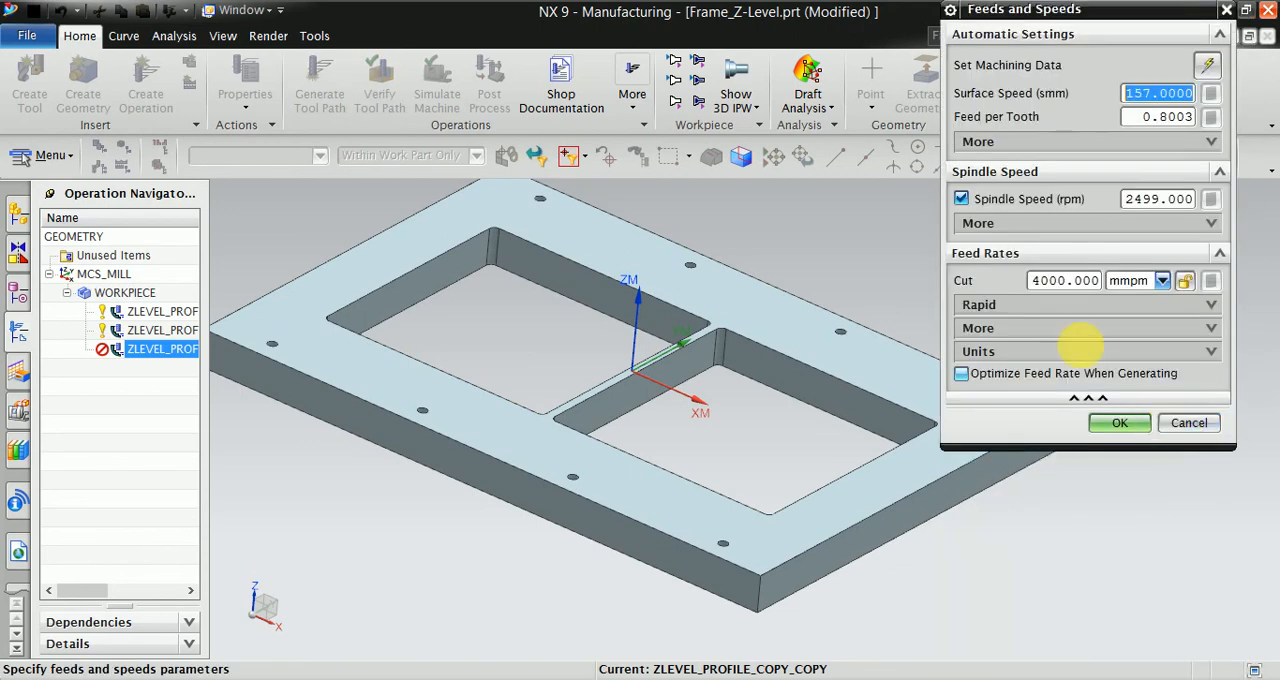
drag(1162, 203, 1102, 207)
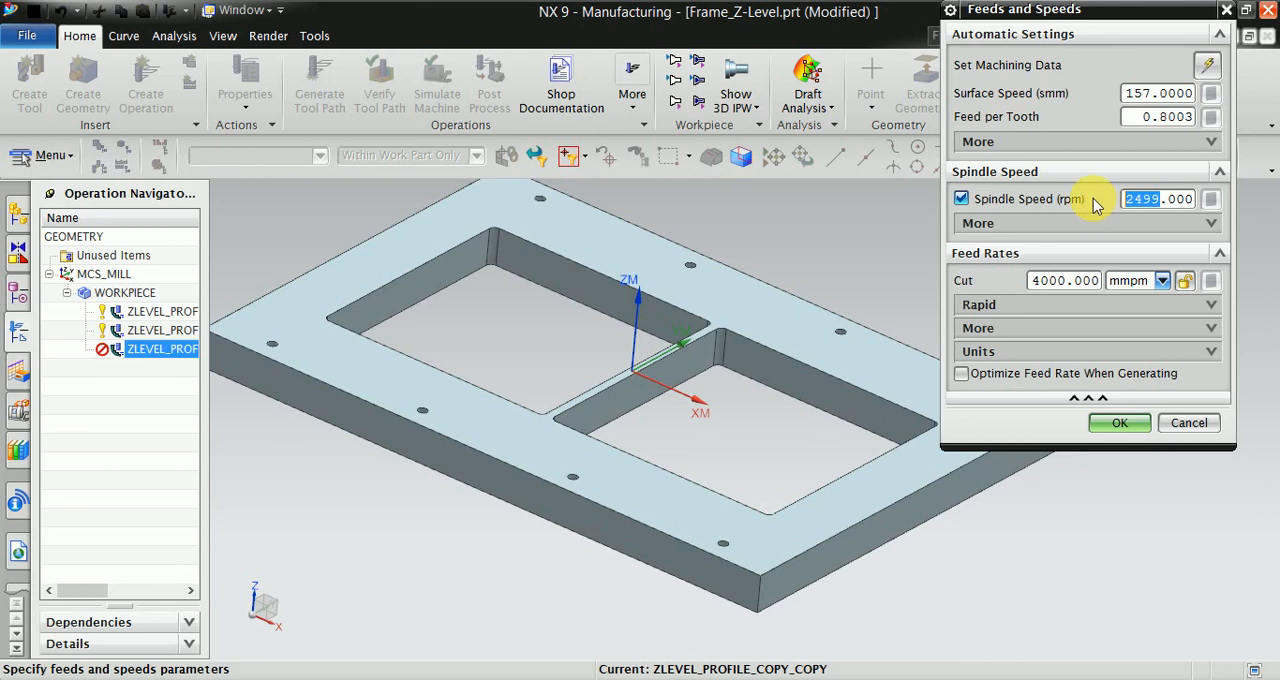
text(2000)
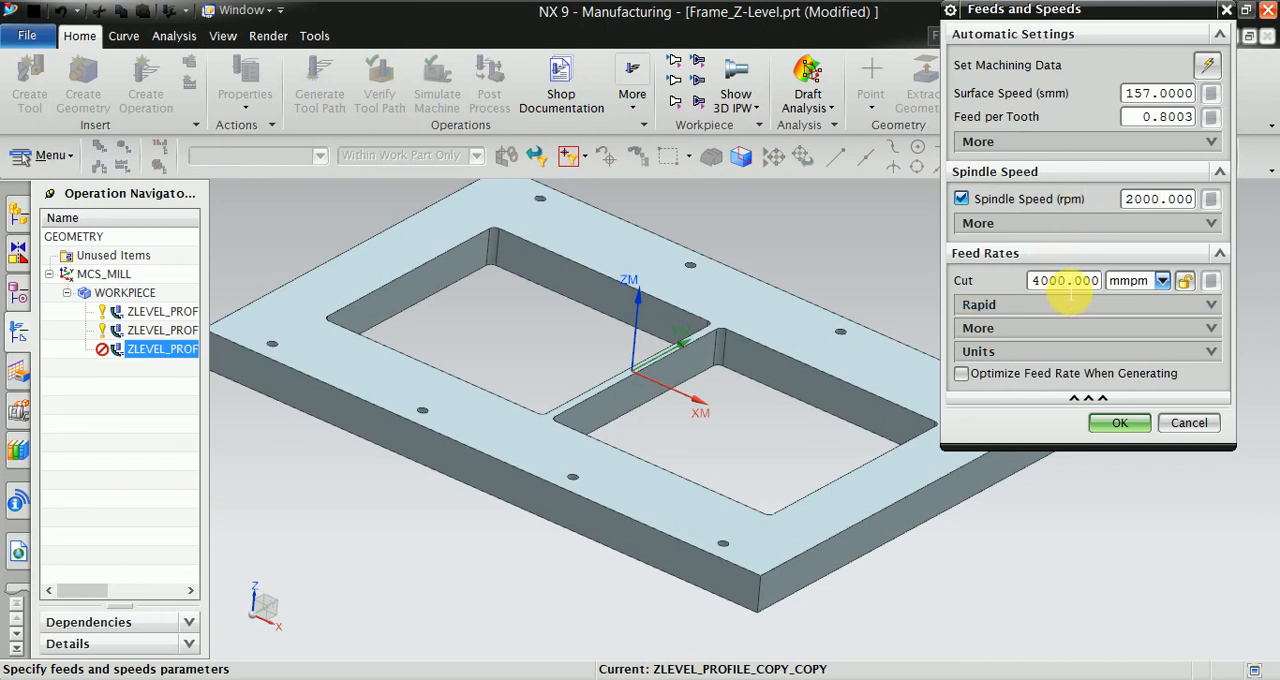
drag(1066, 284, 1005, 288)
text(2000)
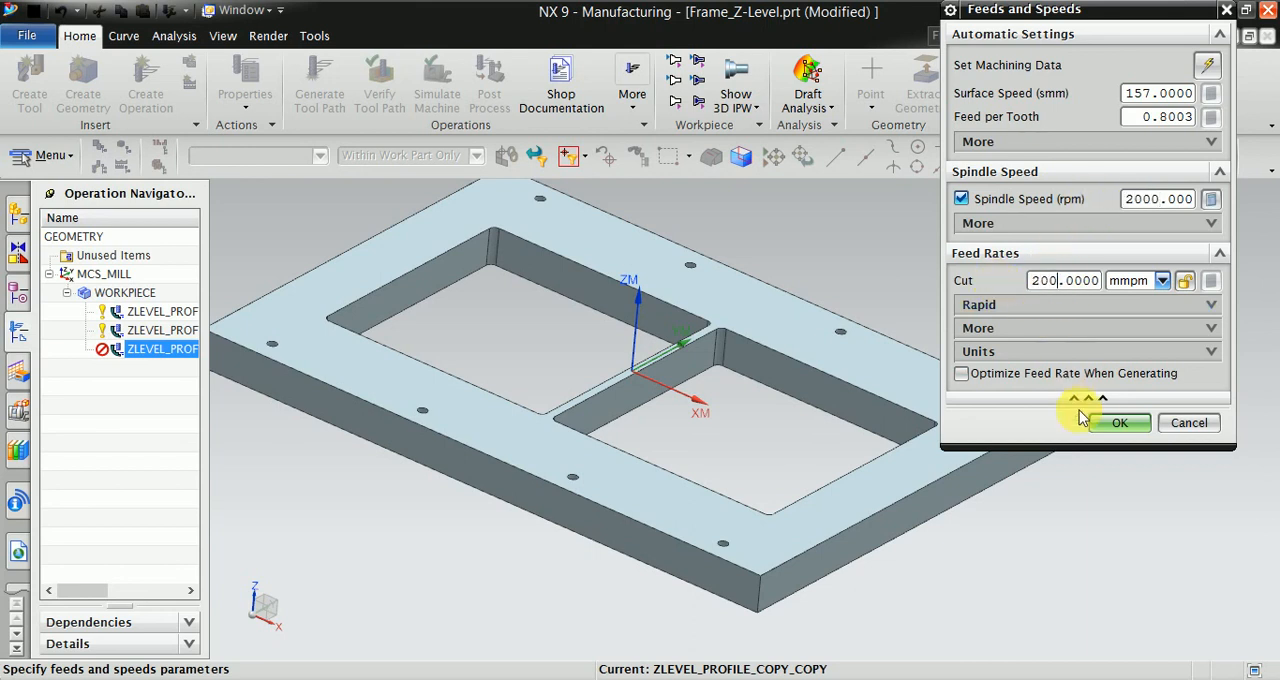
click(1116, 423)
click(1039, 597)
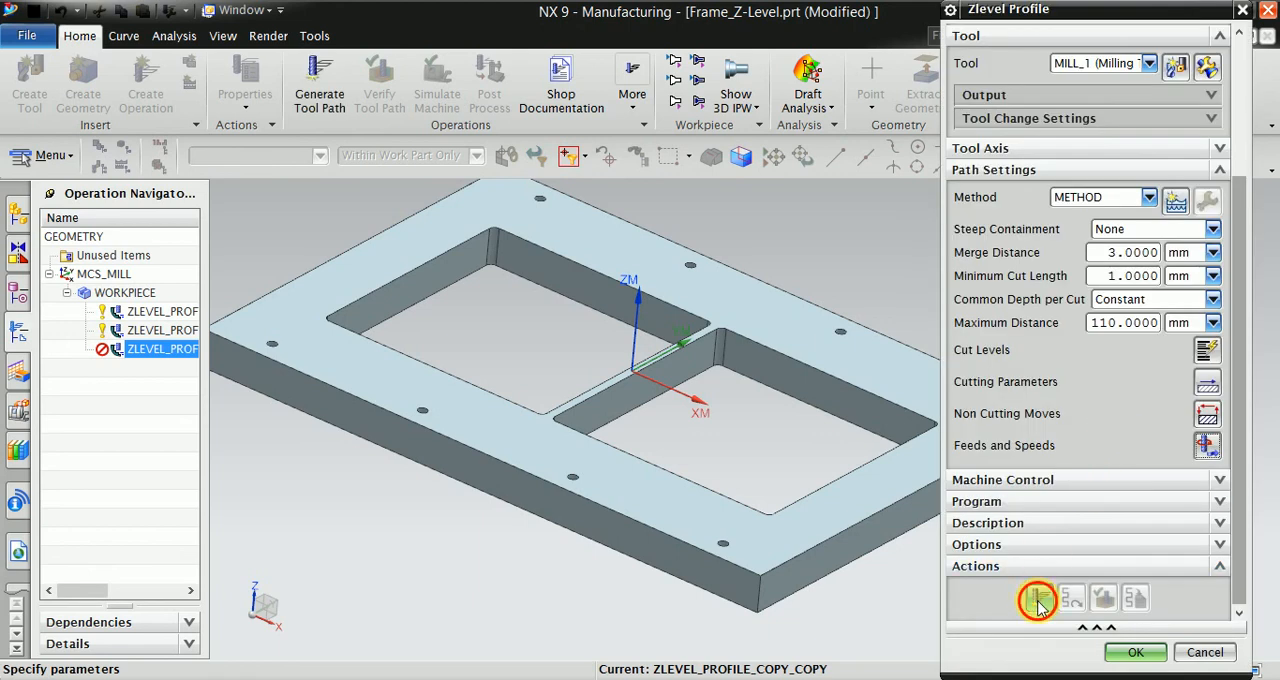